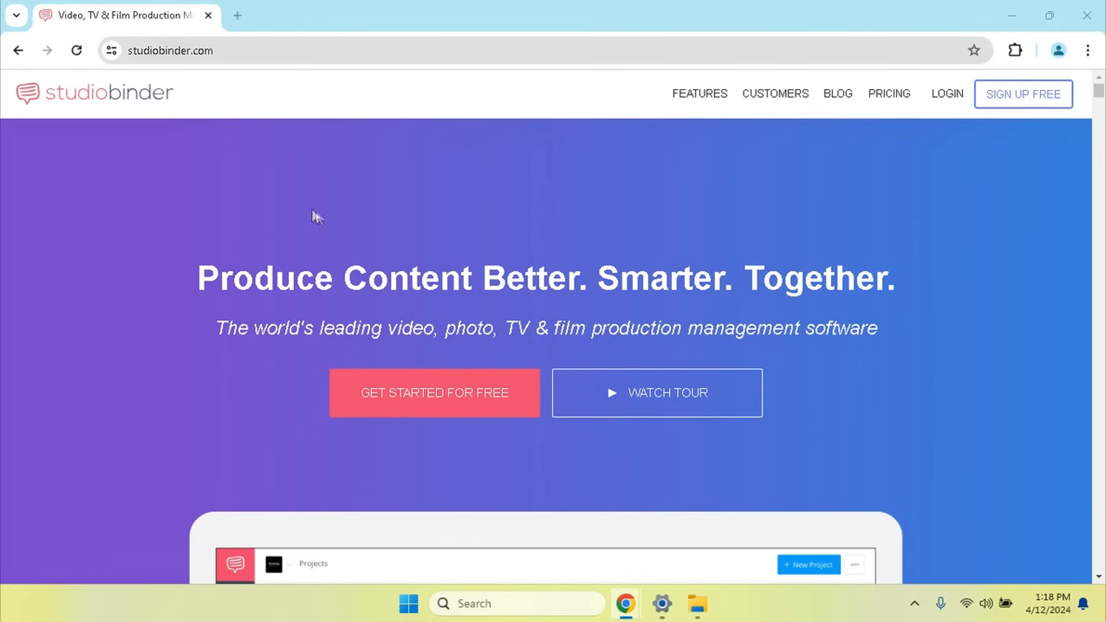
- Examine the StudioBinder home page's product preview and its overview of production tools such as call sheets, script breakdowns and shooting schedules
scroll(715, 242, down, 1)
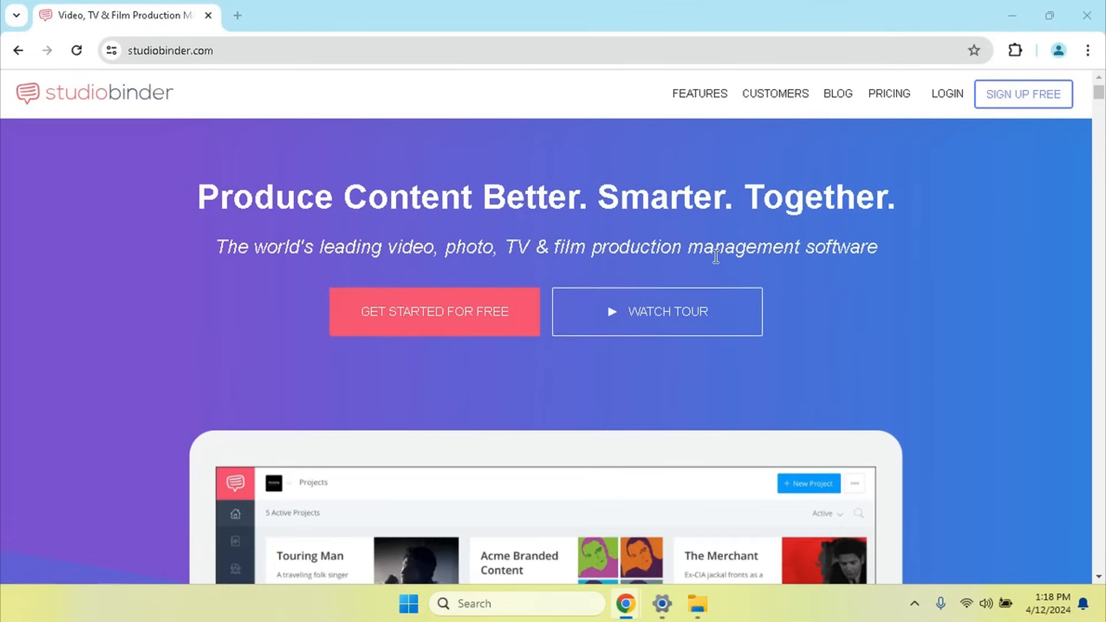
scroll(714, 259, down, 4)
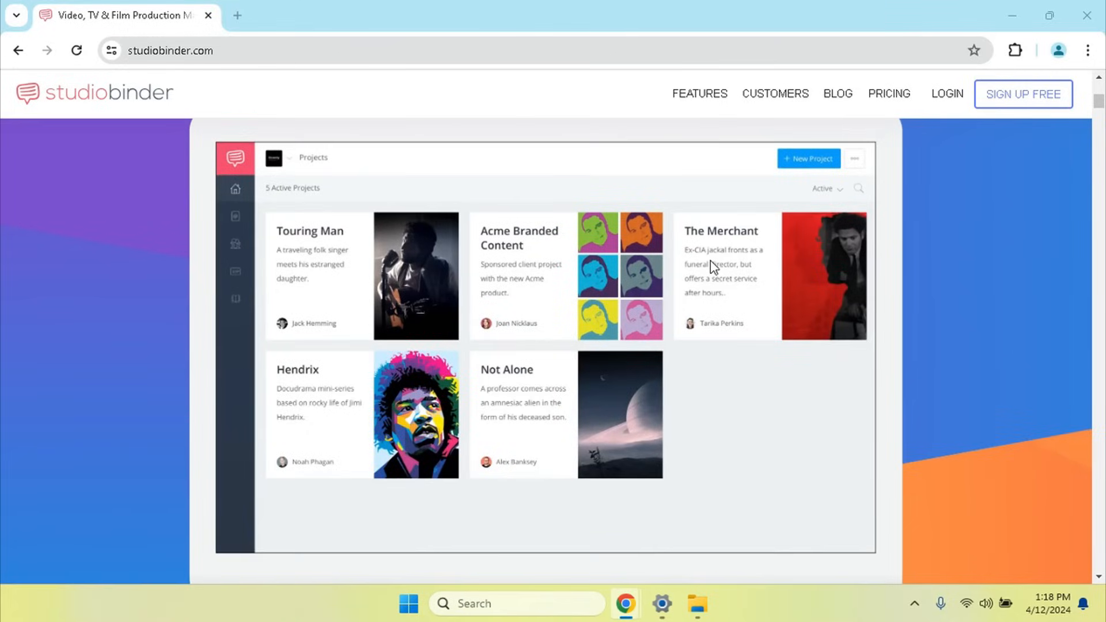
scroll(710, 260, down, 4)
scroll(711, 261, up, 4)
scroll(710, 261, down, 4)
scroll(710, 260, down, 7)
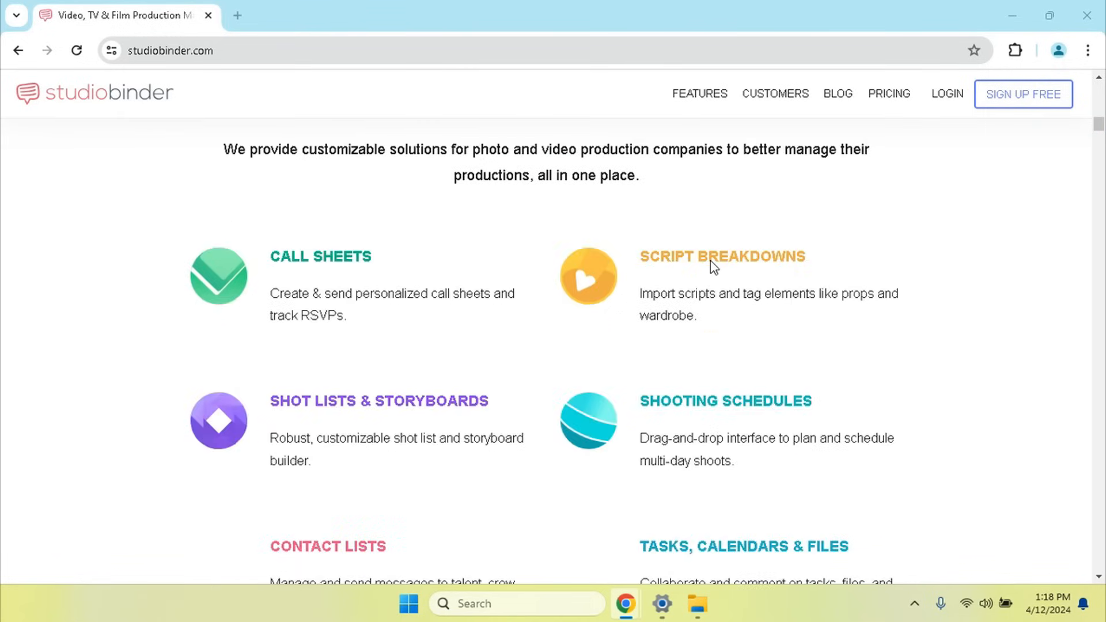
scroll(711, 260, down, 1)
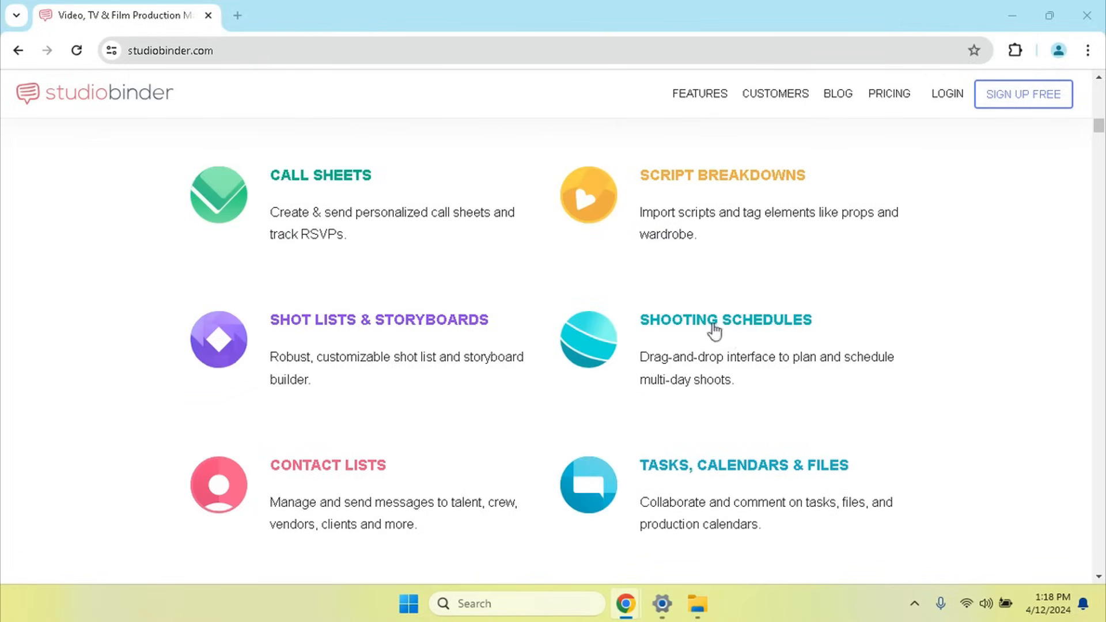
scroll(700, 343, down, 3)
scroll(701, 343, up, 10)
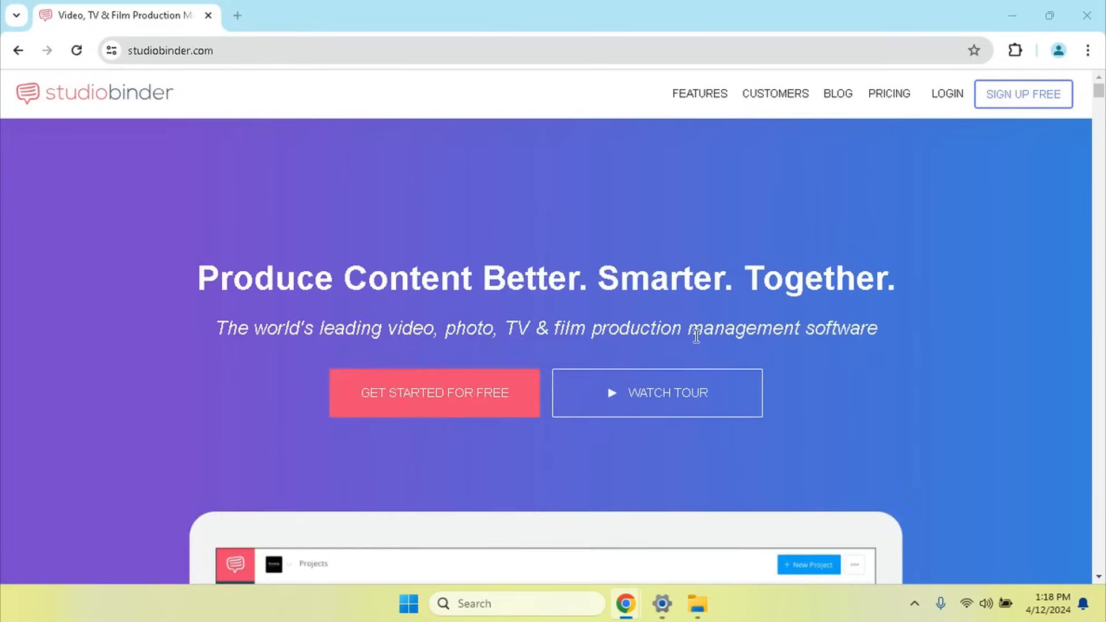
- Look over the list of site features, then open the pricing page and examine the individual plans' monthly prices, storage and project limits
mouse_move(690, 95)
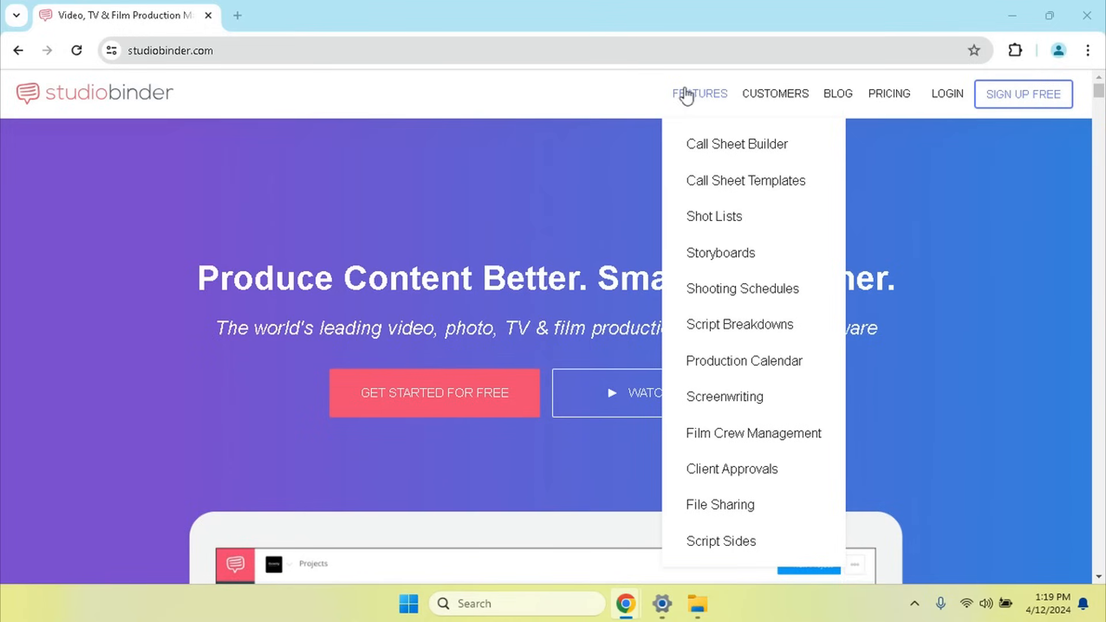
mouse_move(783, 98)
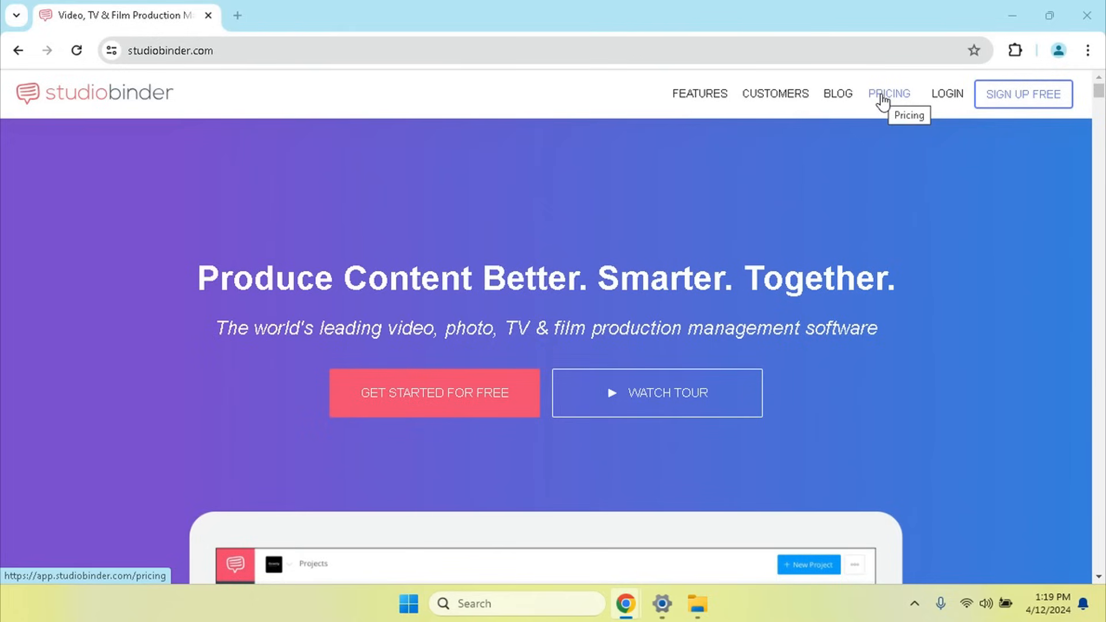
click(882, 96)
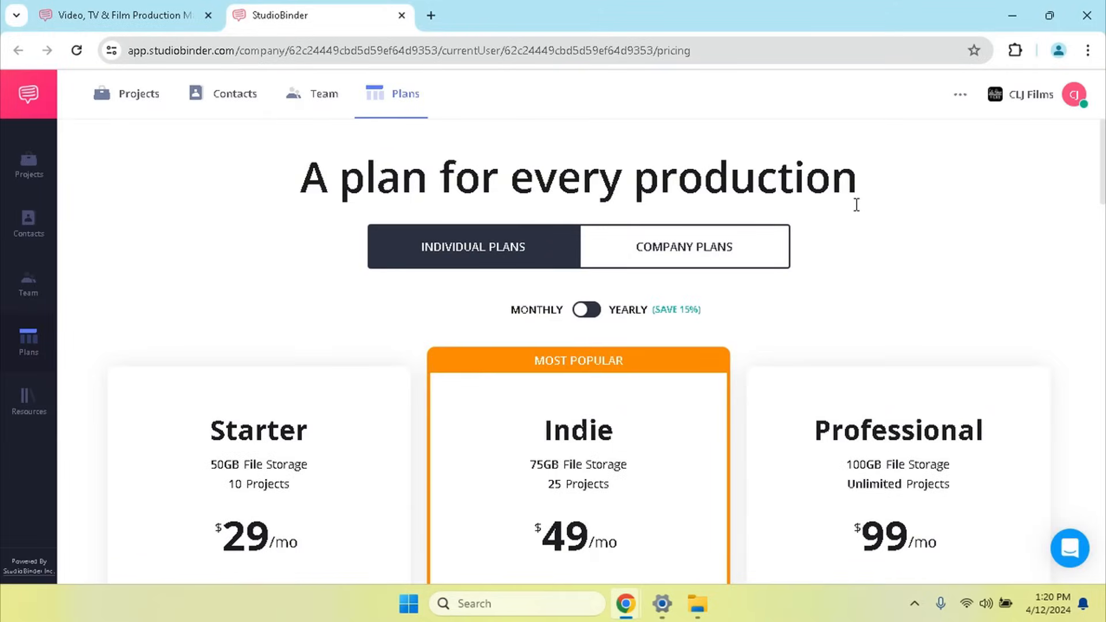
scroll(857, 204, down, 1)
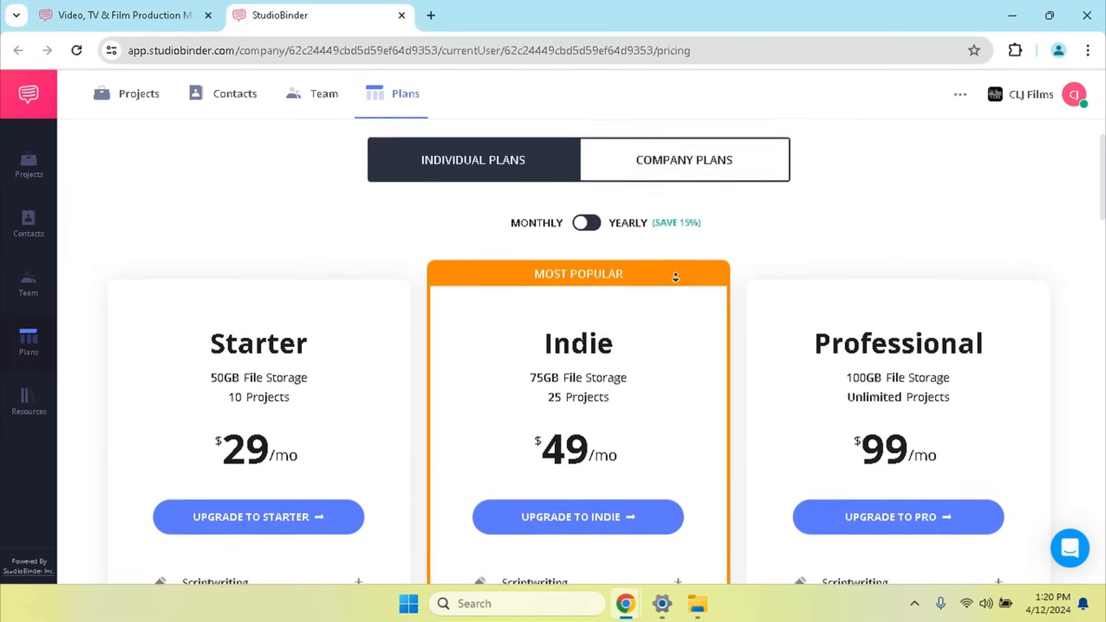
scroll(783, 218, up, 1)
scroll(823, 254, down, 3)
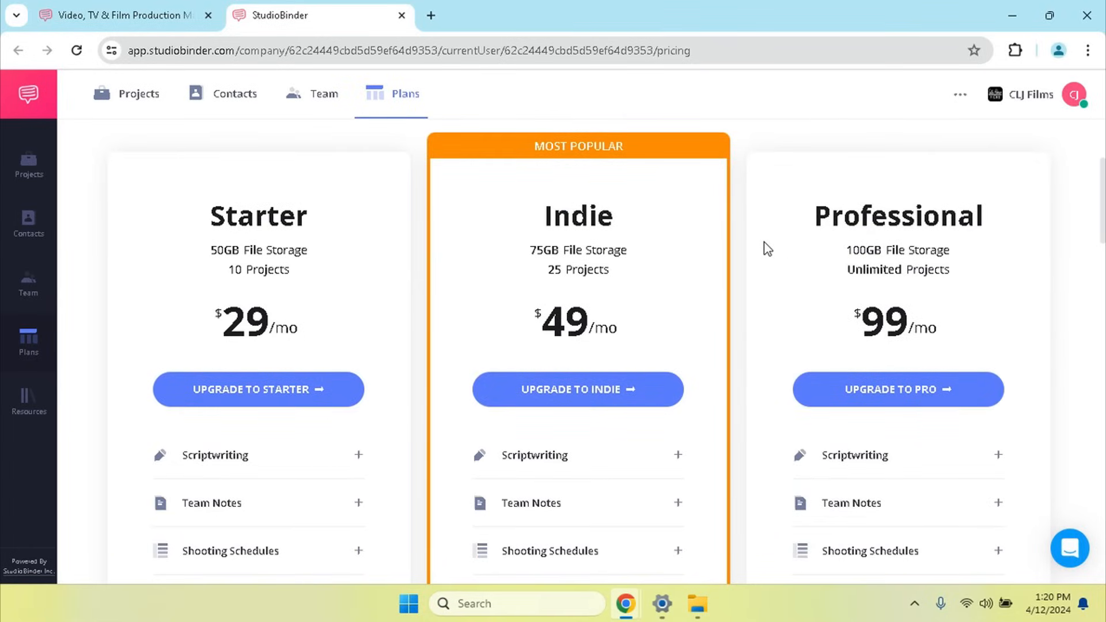
scroll(845, 242, up, 4)
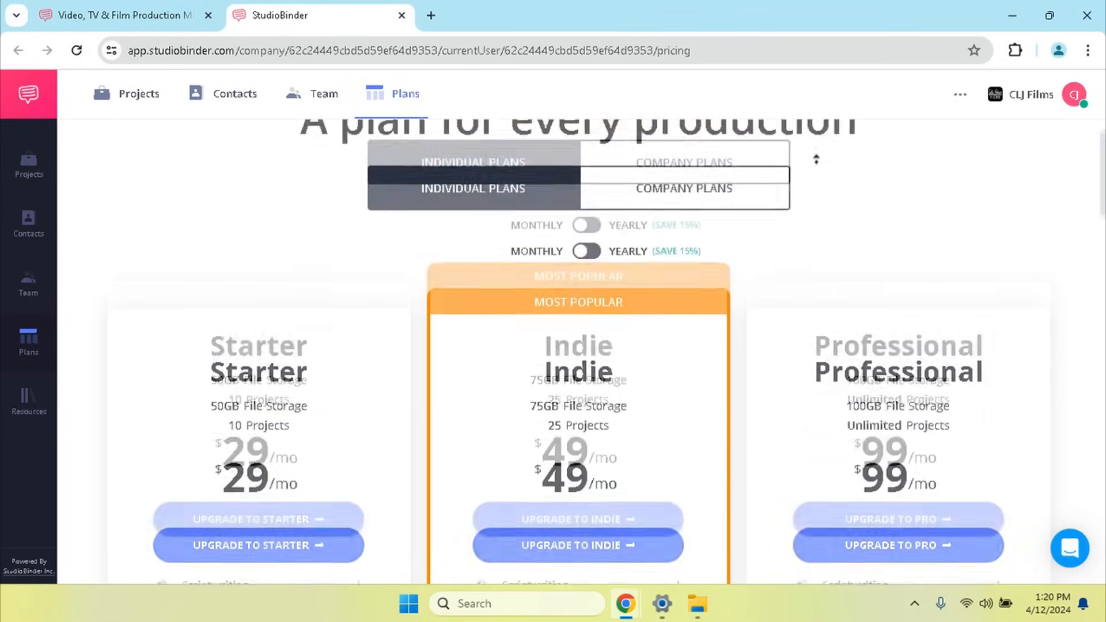
scroll(881, 262, down, 3)
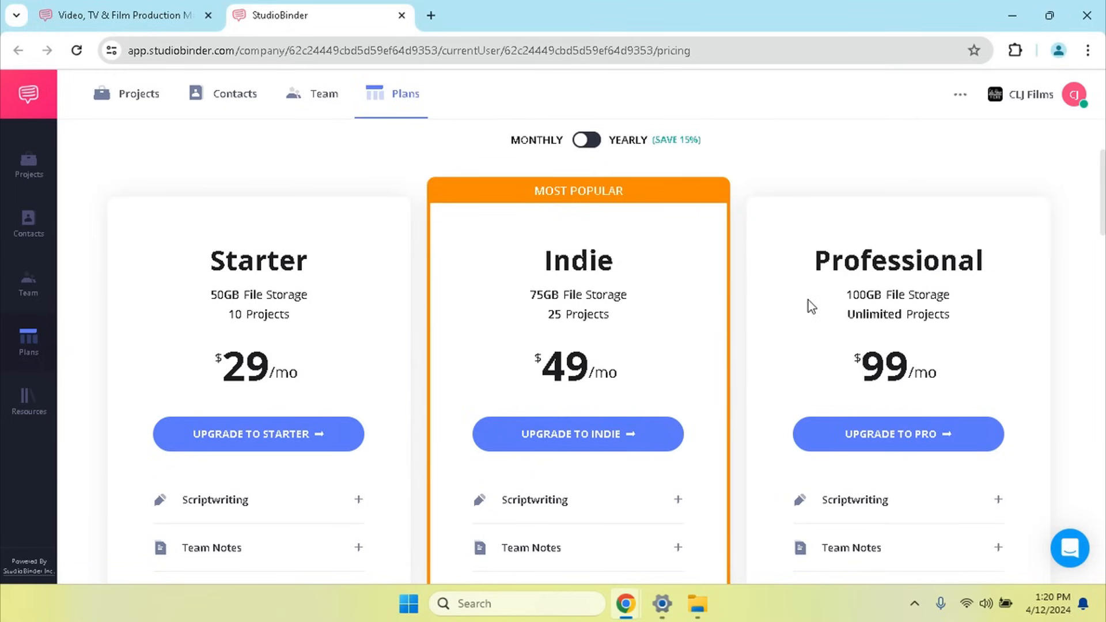
- Compare the feature lists included in the Starter, Indie and Professional plans
scroll(808, 300, down, 1)
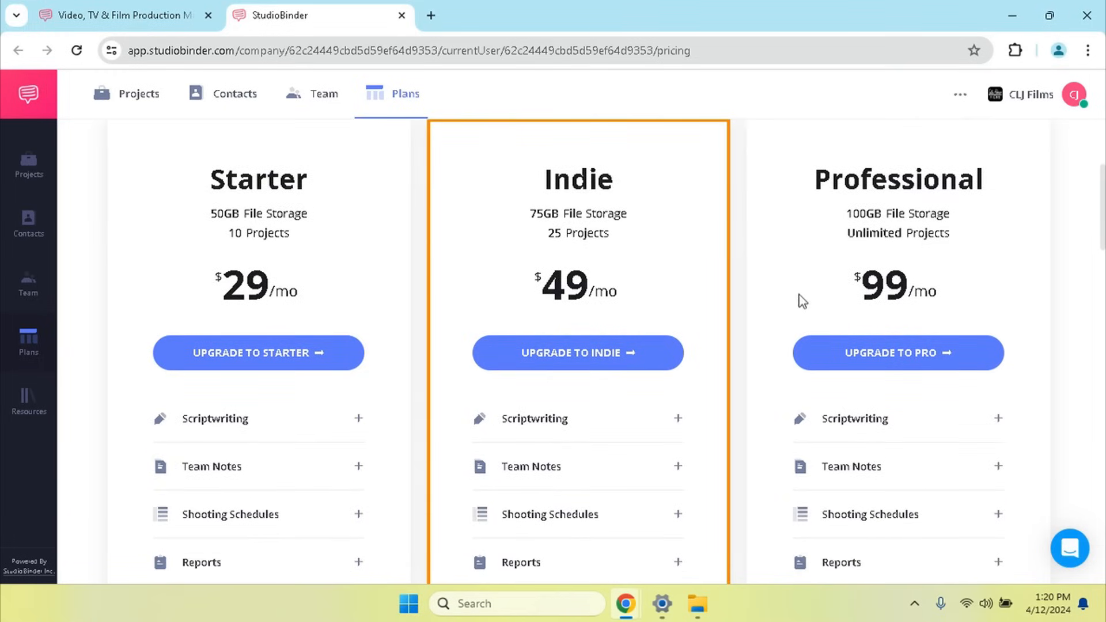
scroll(799, 295, down, 3)
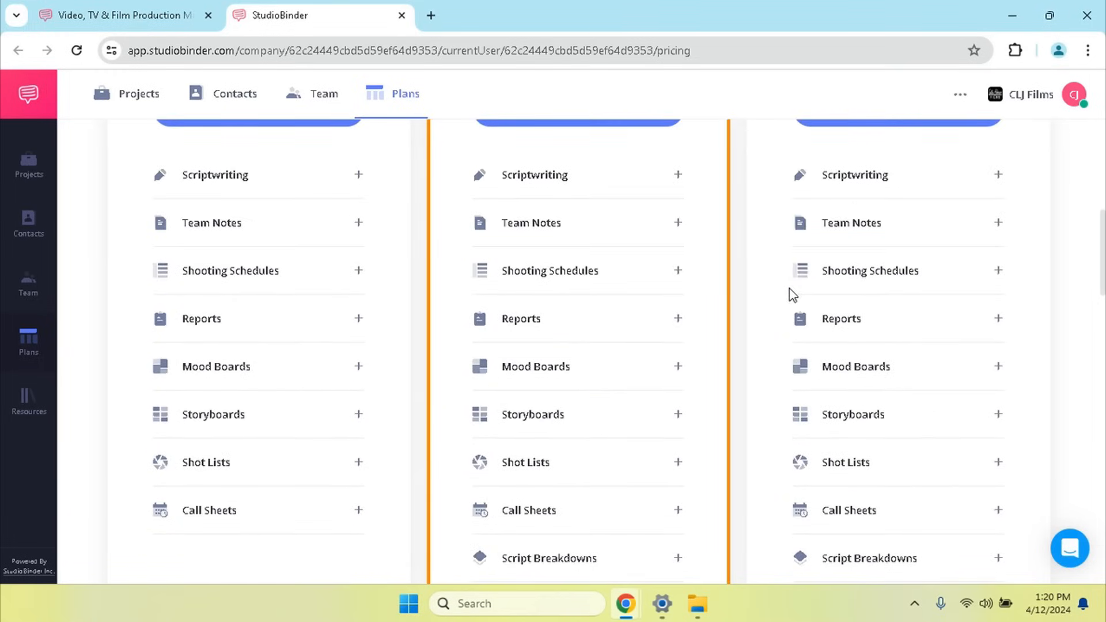
scroll(844, 222, down, 1)
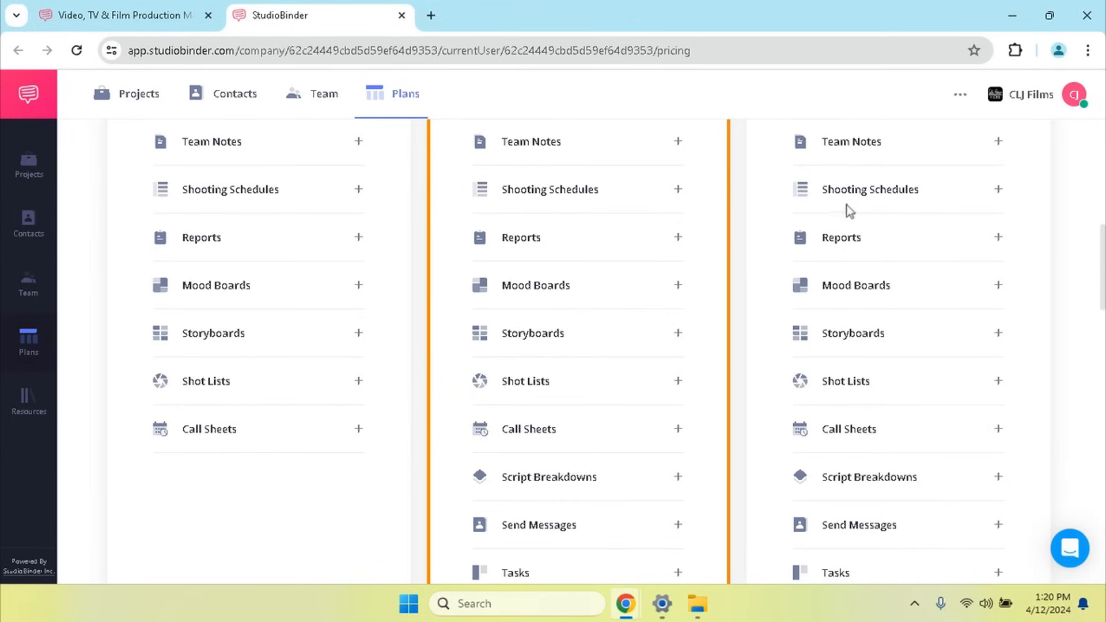
scroll(859, 203, down, 1)
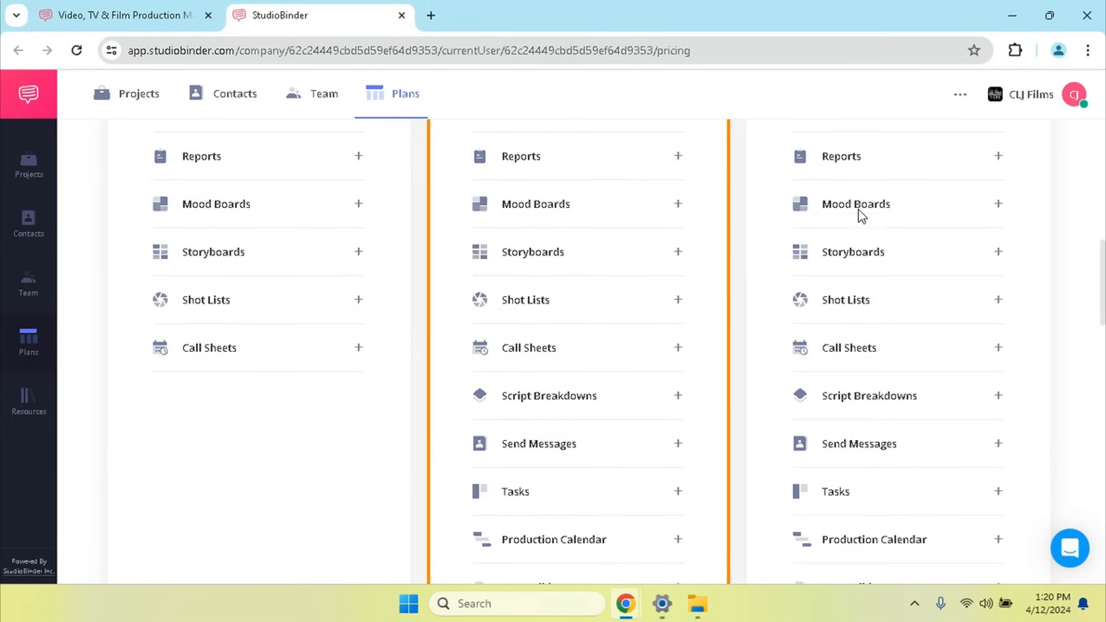
scroll(858, 210, down, 1)
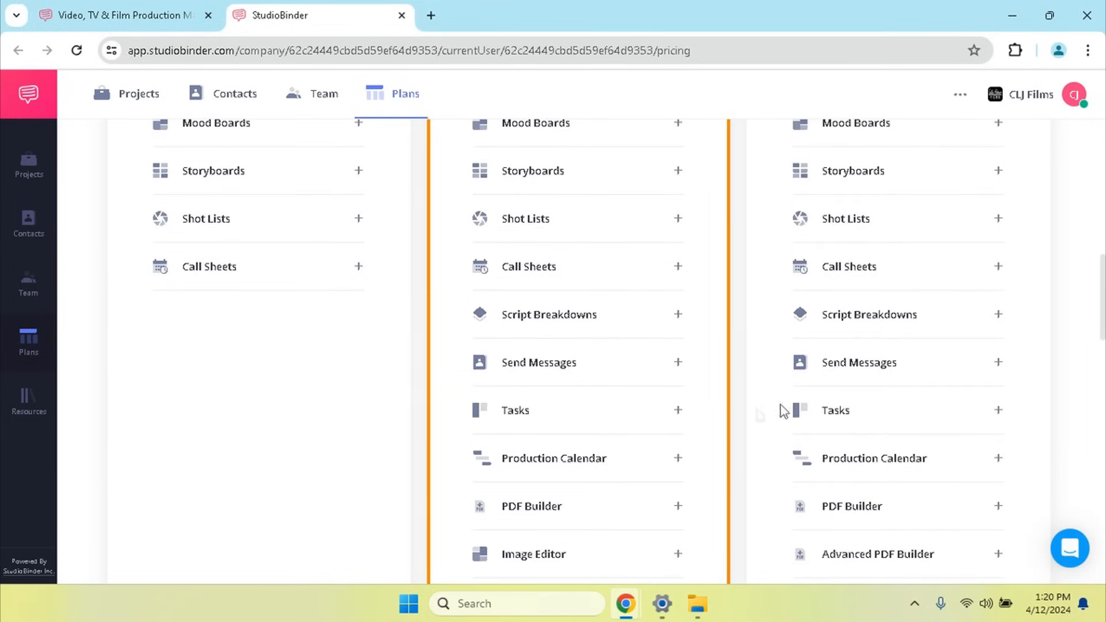
scroll(642, 365, up, 2)
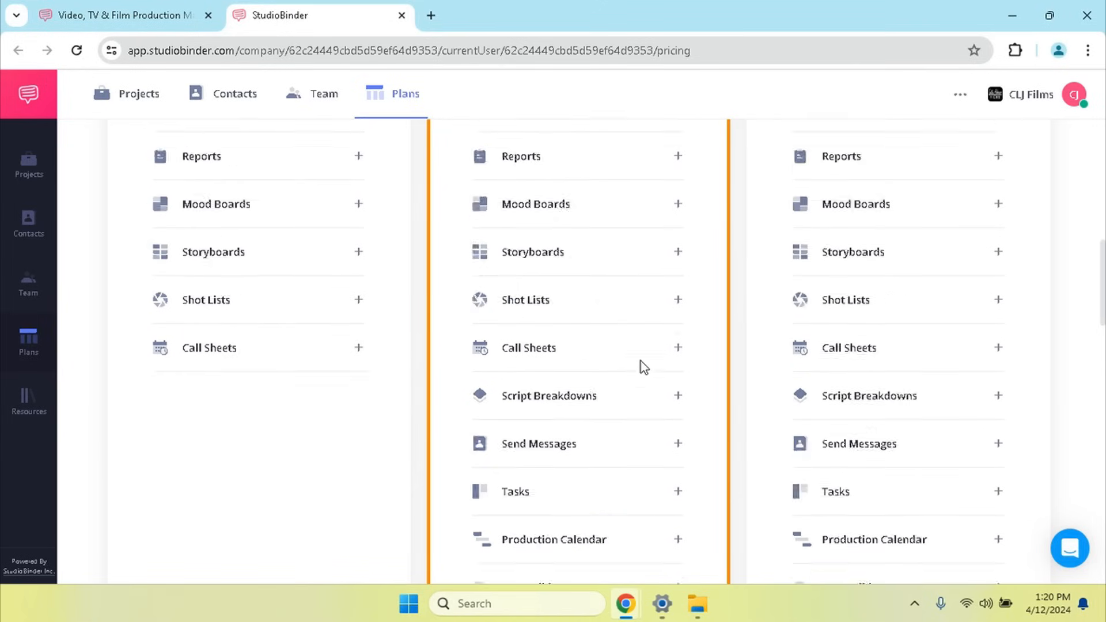
scroll(640, 367, up, 2)
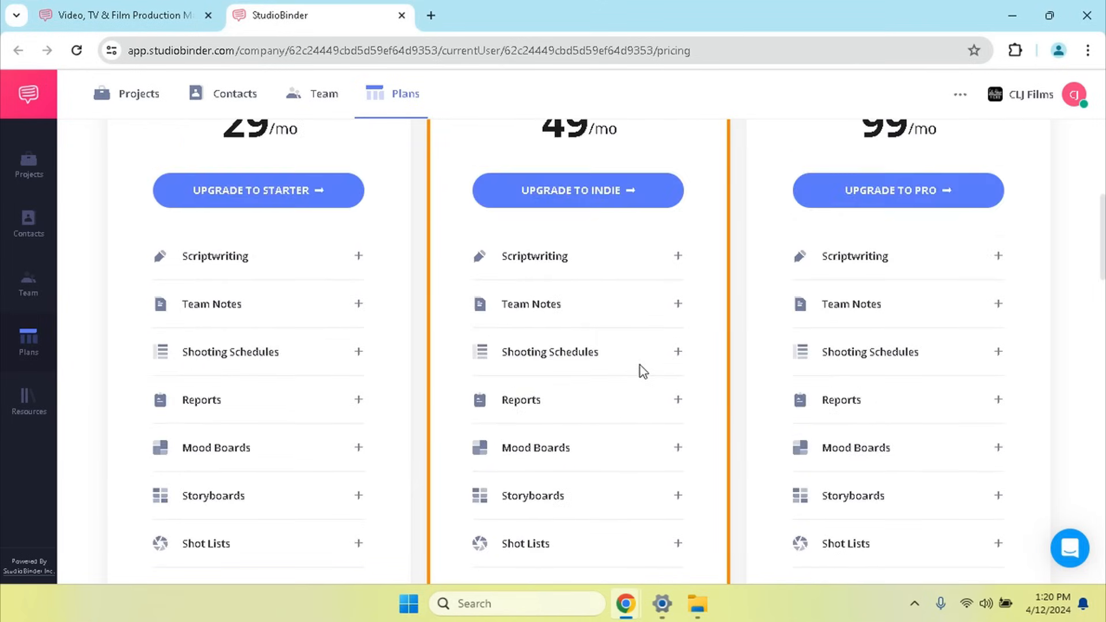
scroll(639, 375, down, 1)
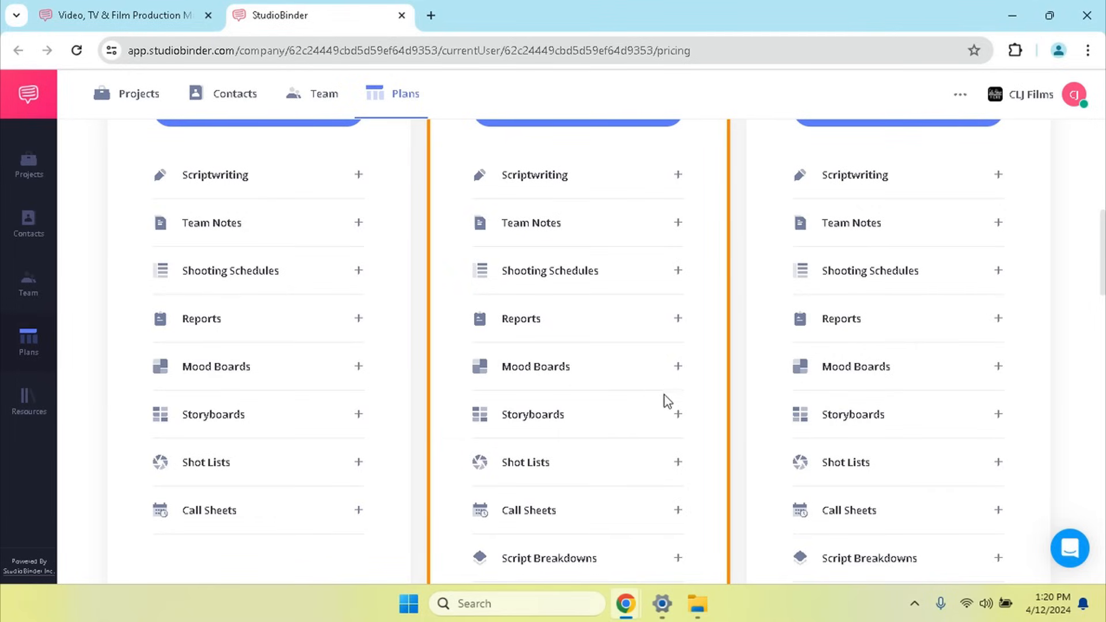
- Review the remaining paid plan features and the Free Plan's description and limits, returning to the plan overview
scroll(652, 386, down, 4)
scroll(650, 386, down, 5)
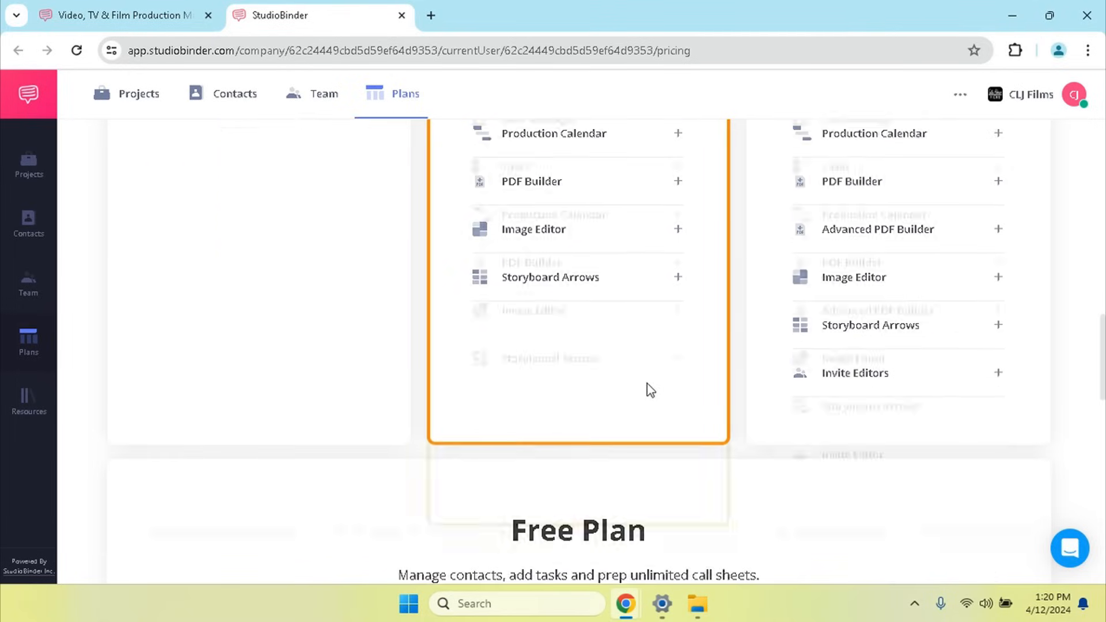
scroll(692, 354, down, 1)
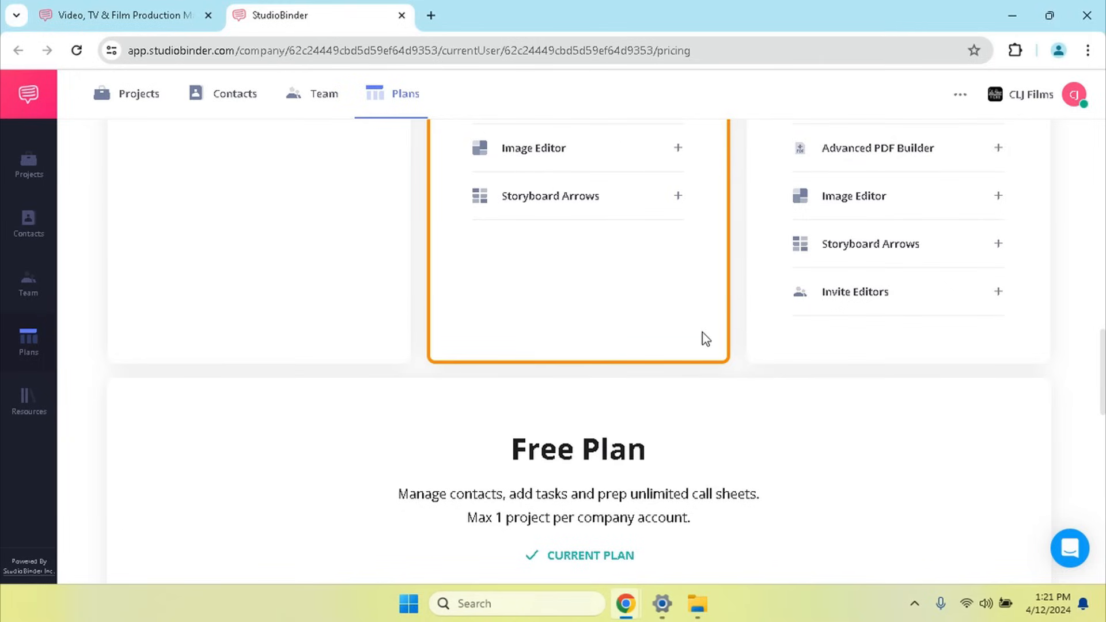
scroll(704, 339, down, 1)
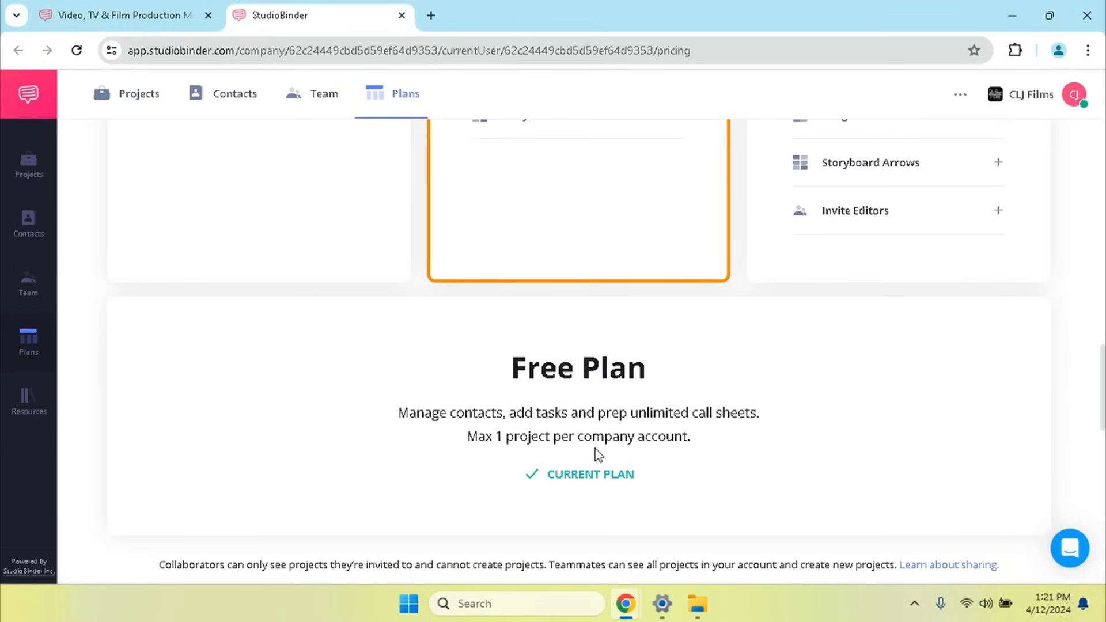
scroll(599, 450, up, 15)
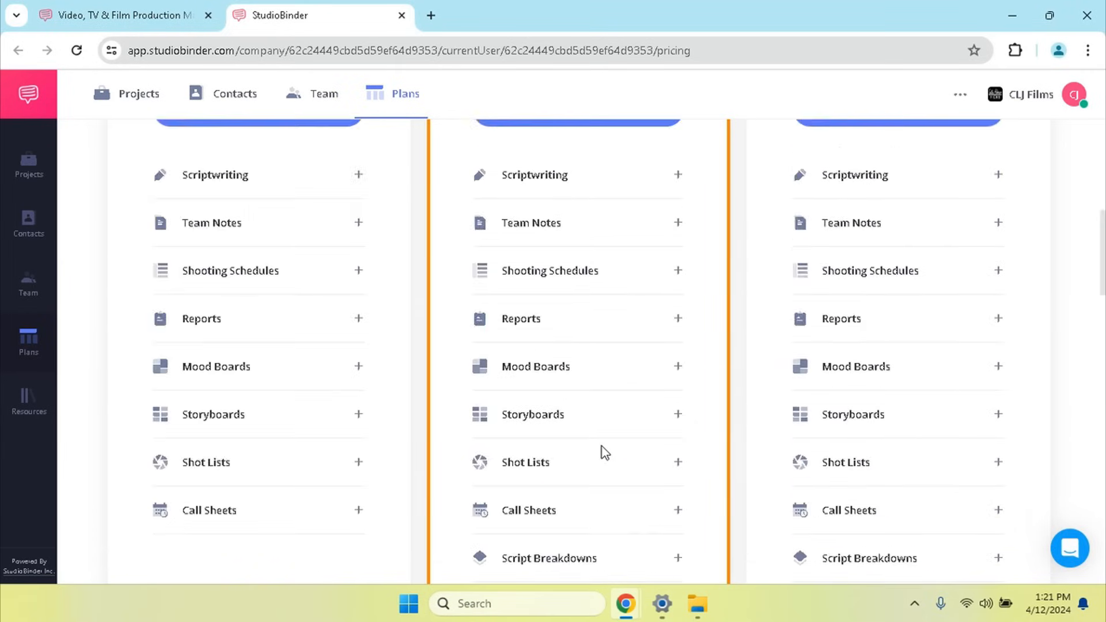
scroll(603, 447, up, 3)
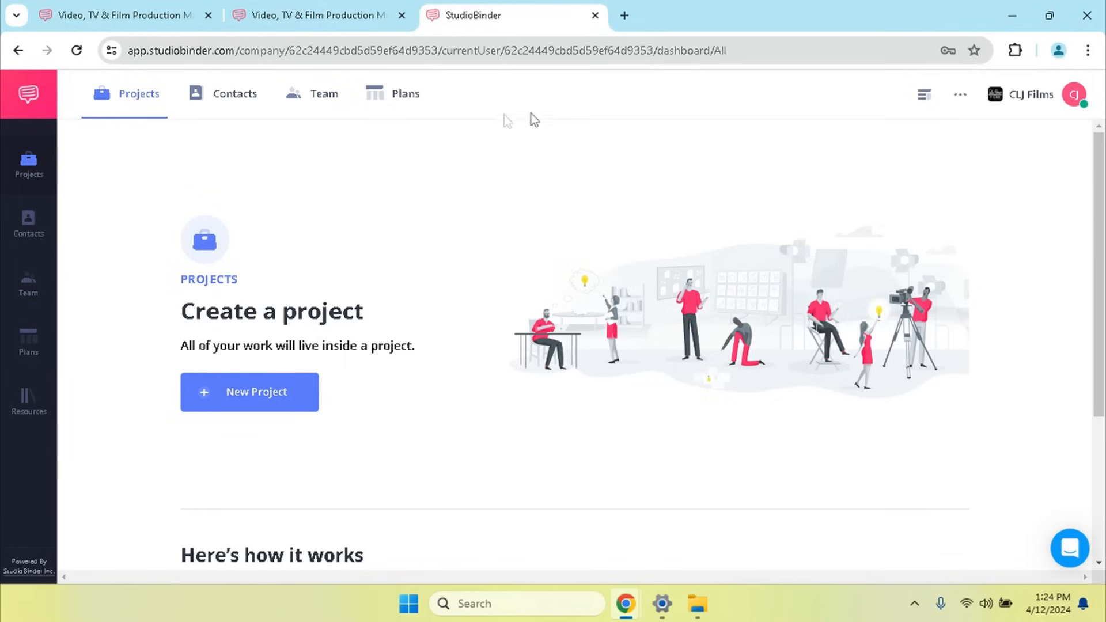
- Check the dashboard's additional options, then open the My Profile settings of the signed-in account
click(959, 102)
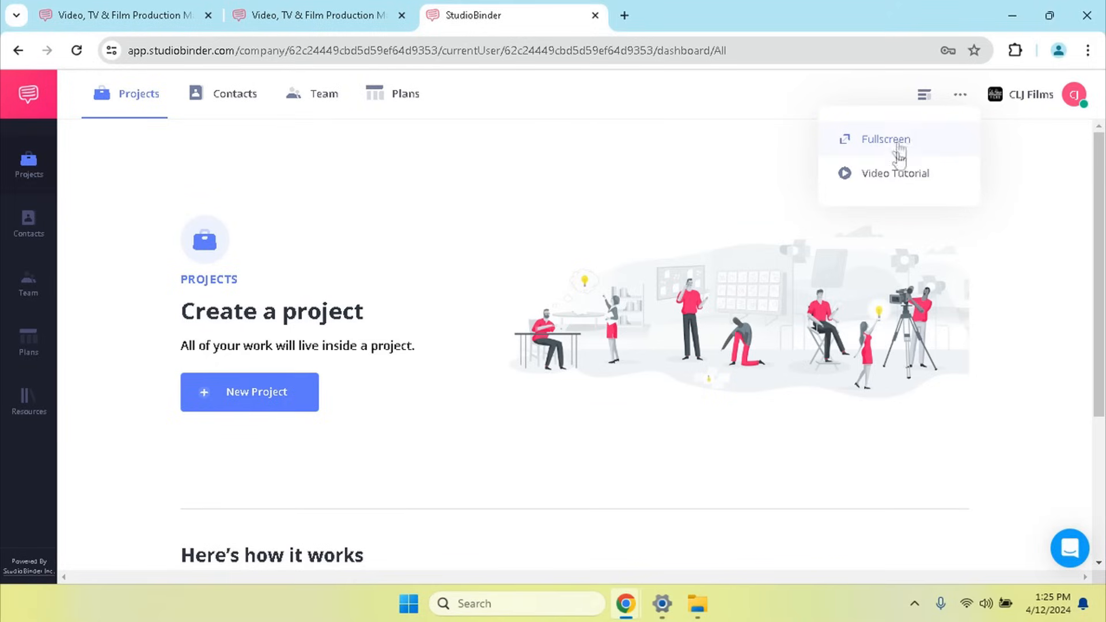
click(676, 176)
click(1014, 98)
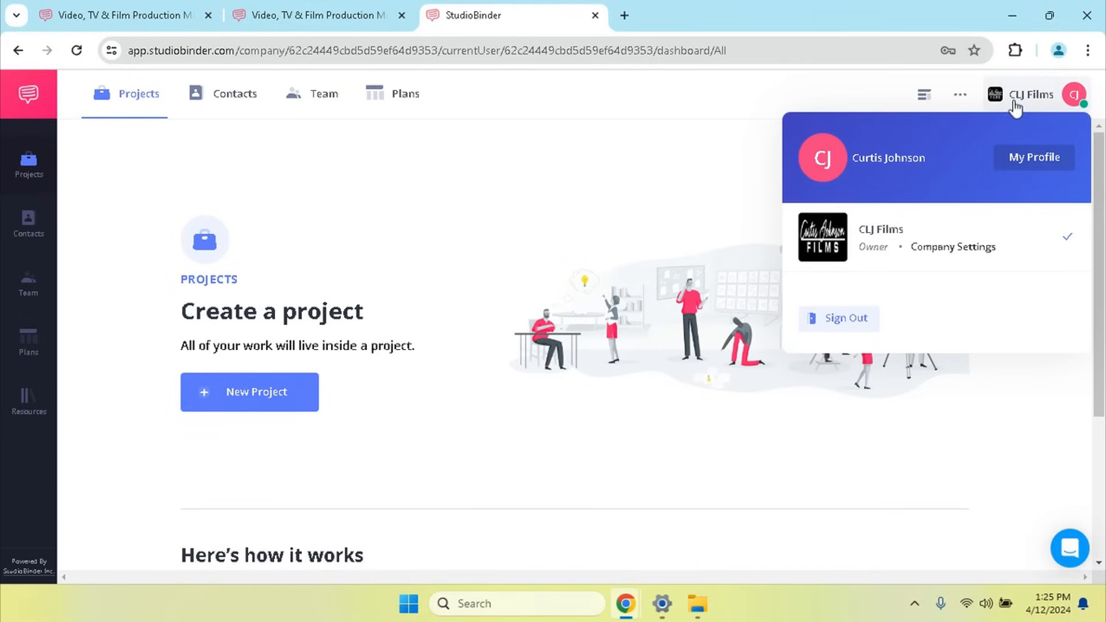
click(1018, 159)
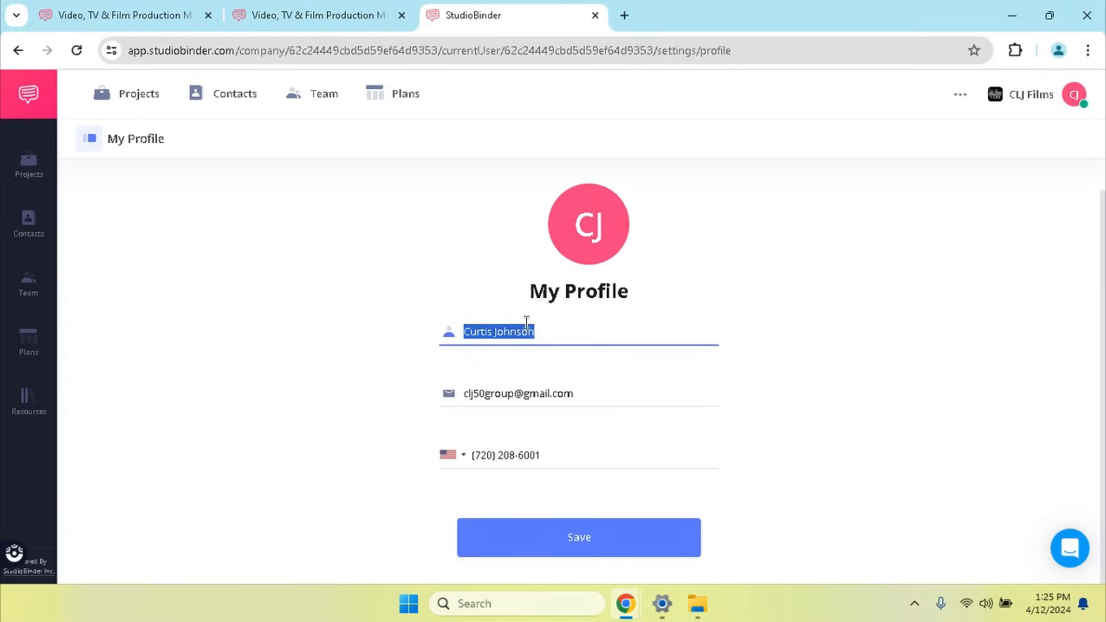
- Review the name, e-mail and phone fields in the personal profile and save the profile
drag(556, 461, 438, 473)
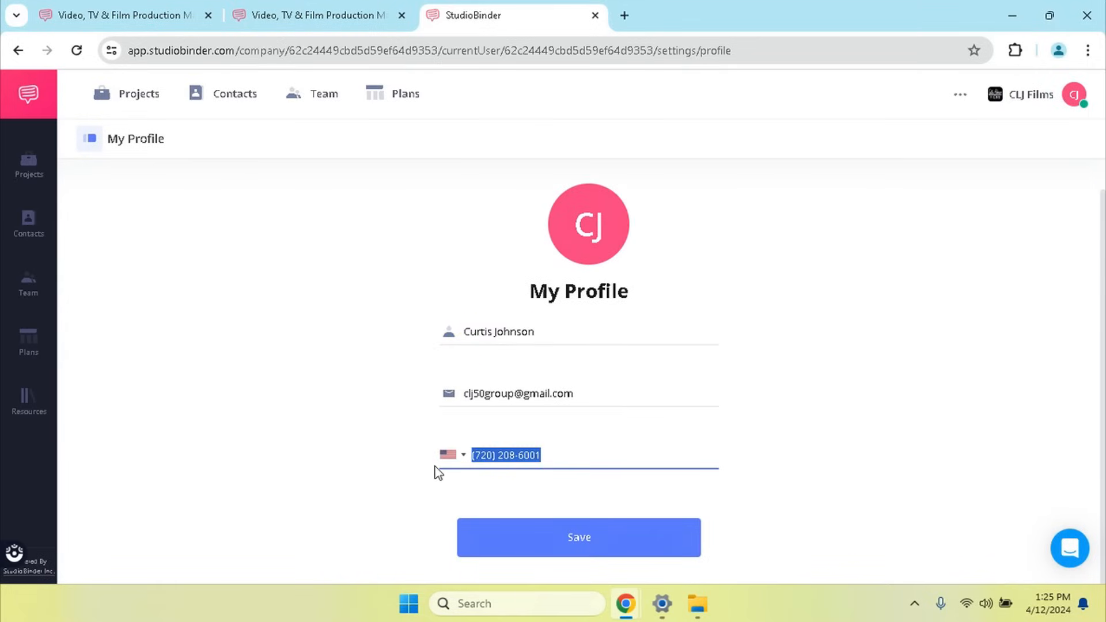
click(856, 415)
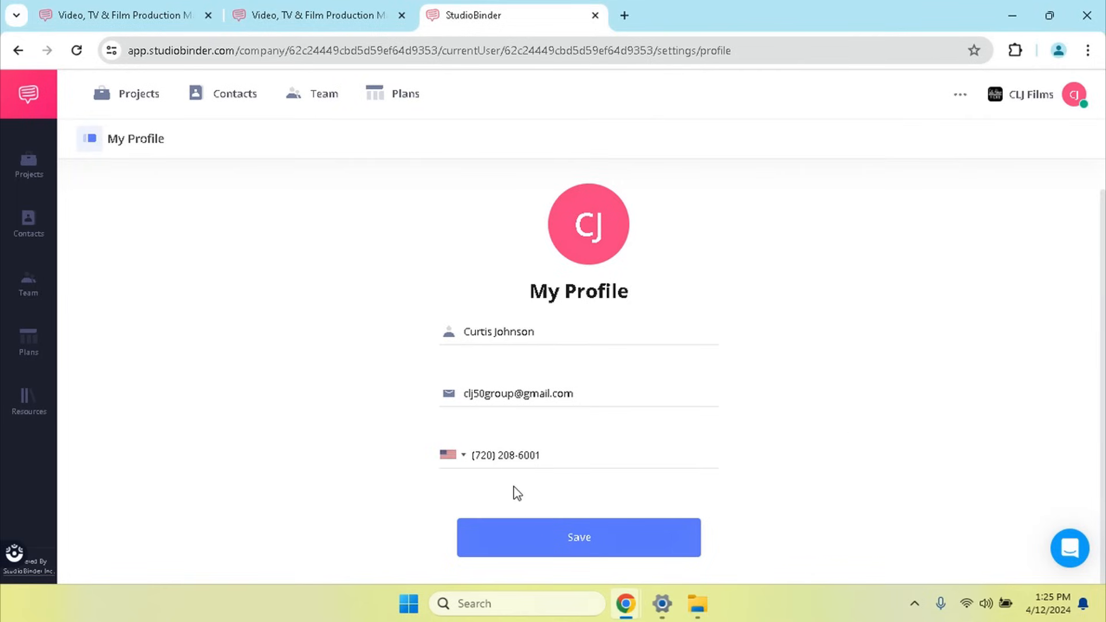
click(660, 454)
click(256, 353)
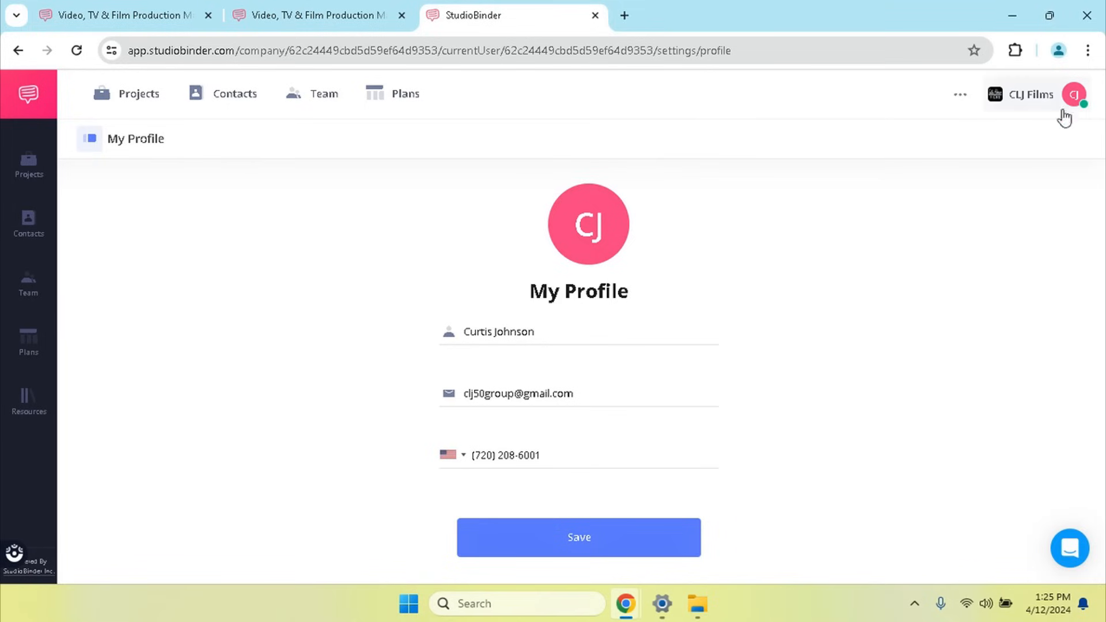
click(602, 550)
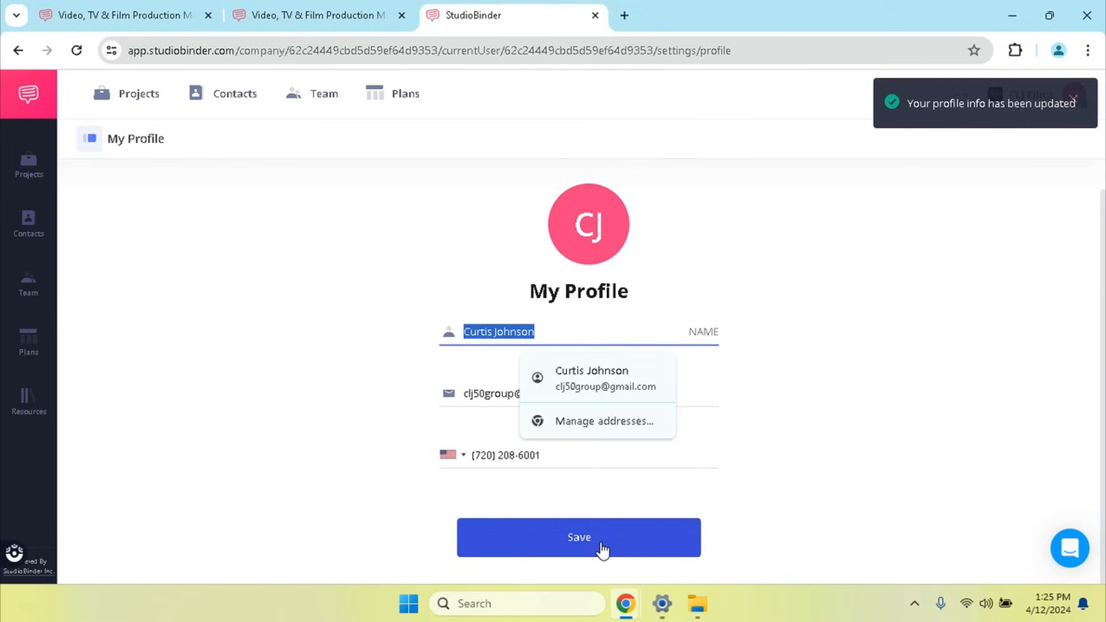
click(859, 428)
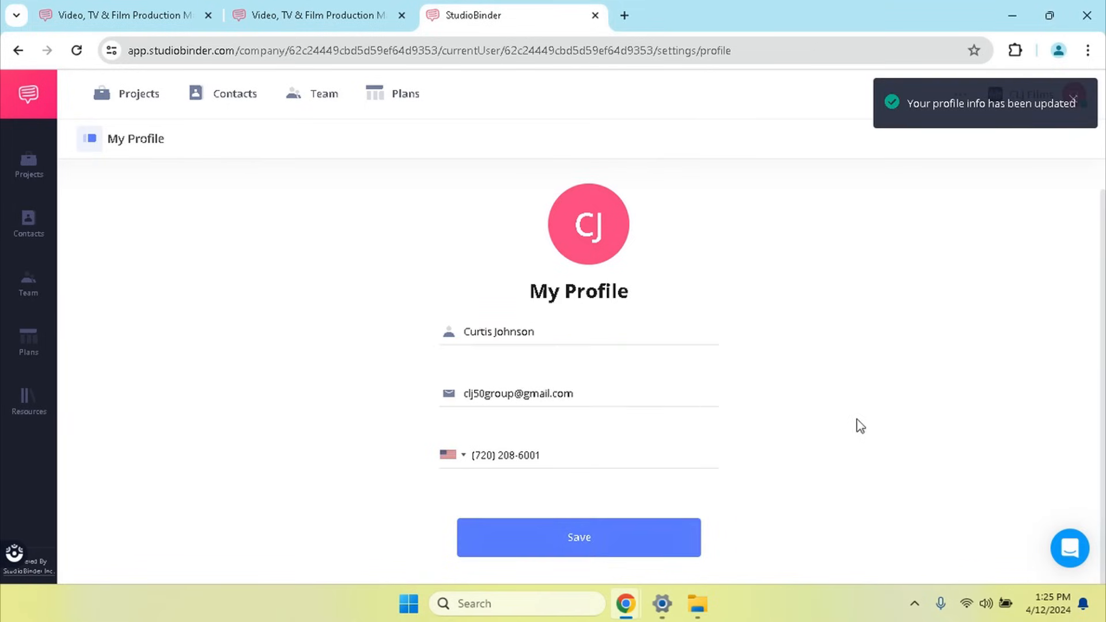
- Open the Company Settings for CLJ Films
click(1043, 96)
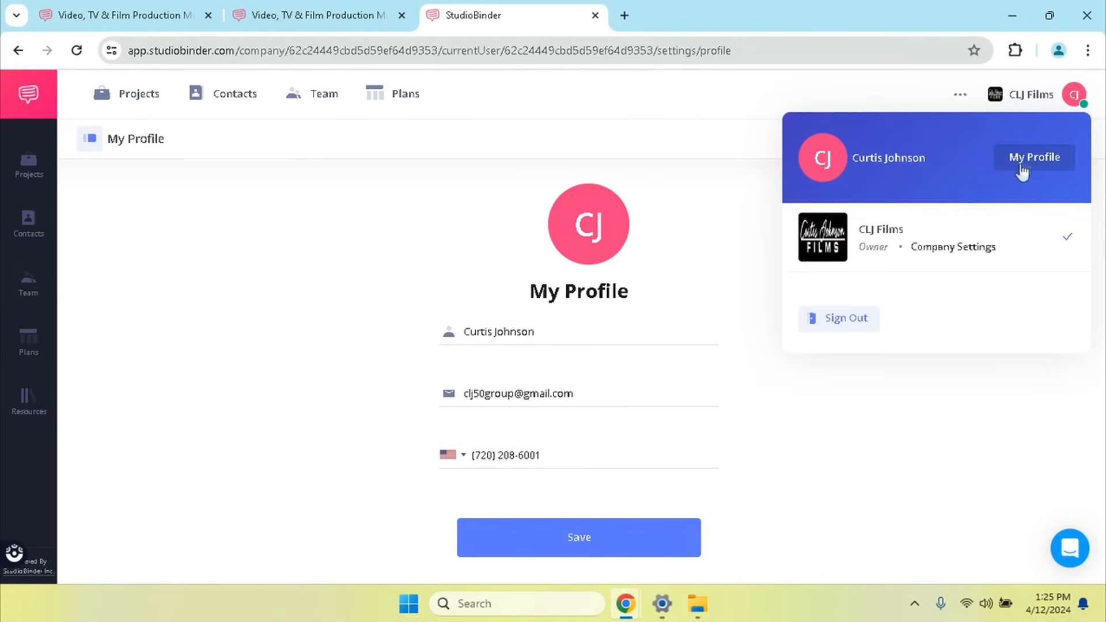
click(952, 246)
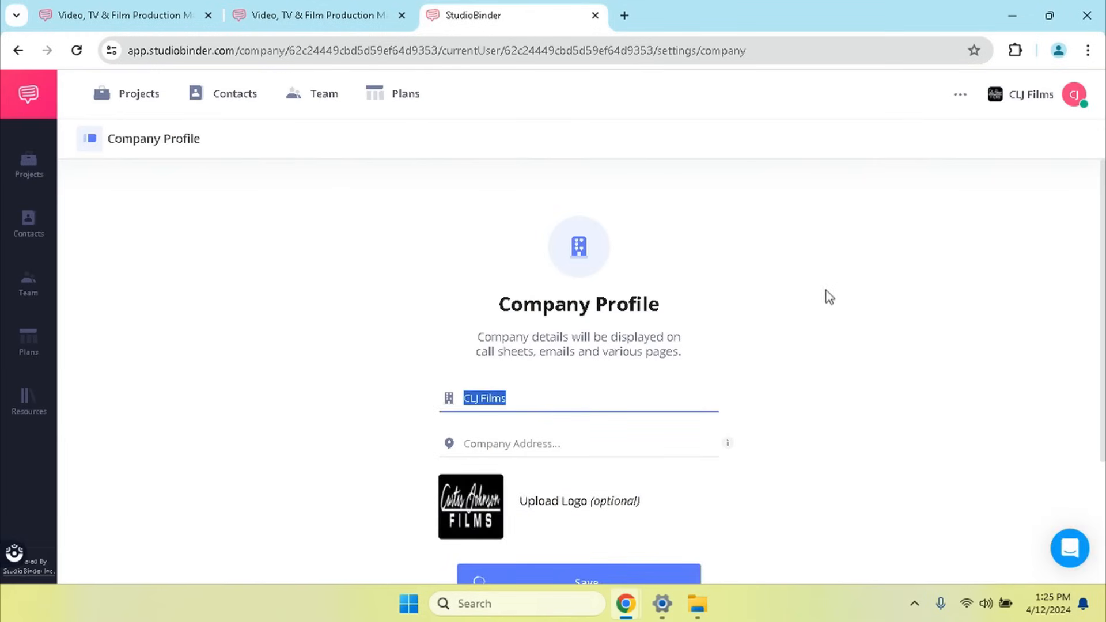
- Review the company name, address and logo fields in the Company Profile and save the profile
scroll(828, 298, down, 3)
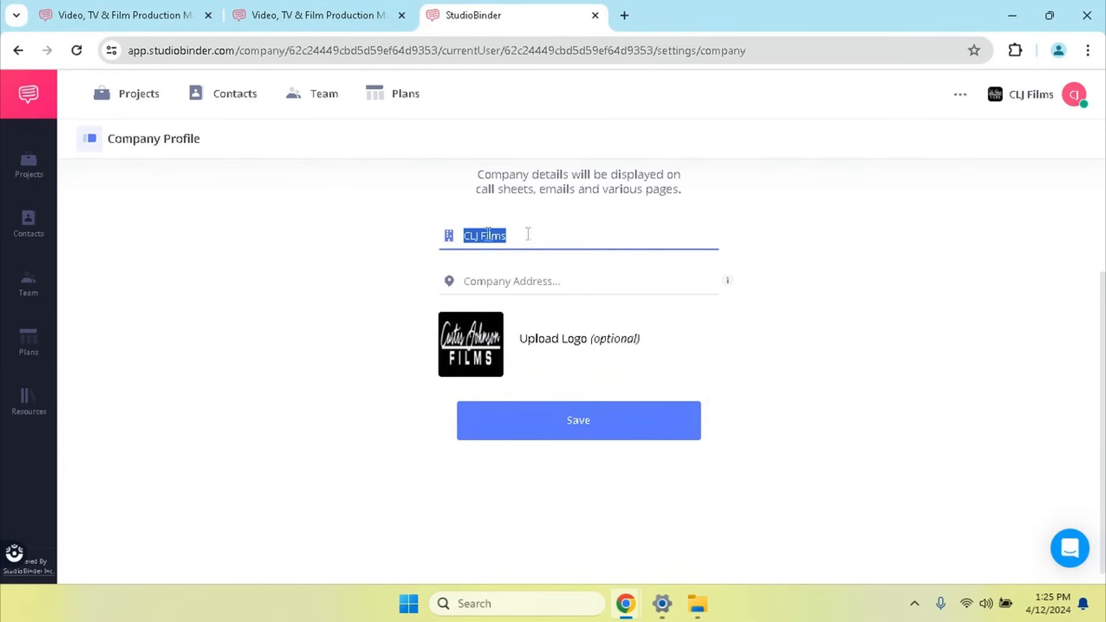
click(499, 288)
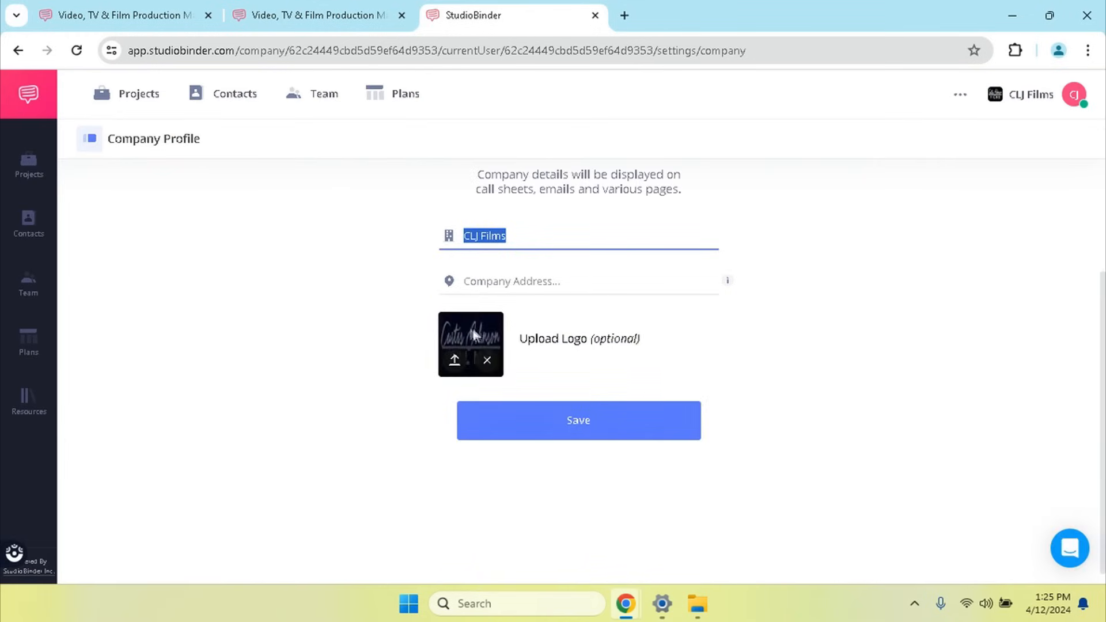
click(560, 436)
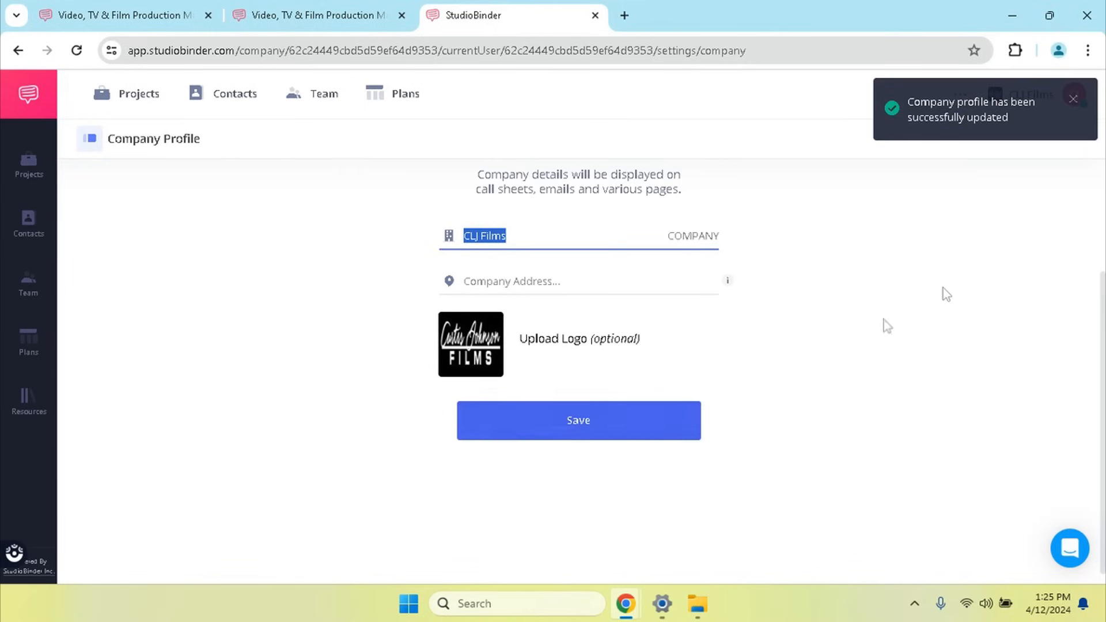
scroll(945, 302, up, 3)
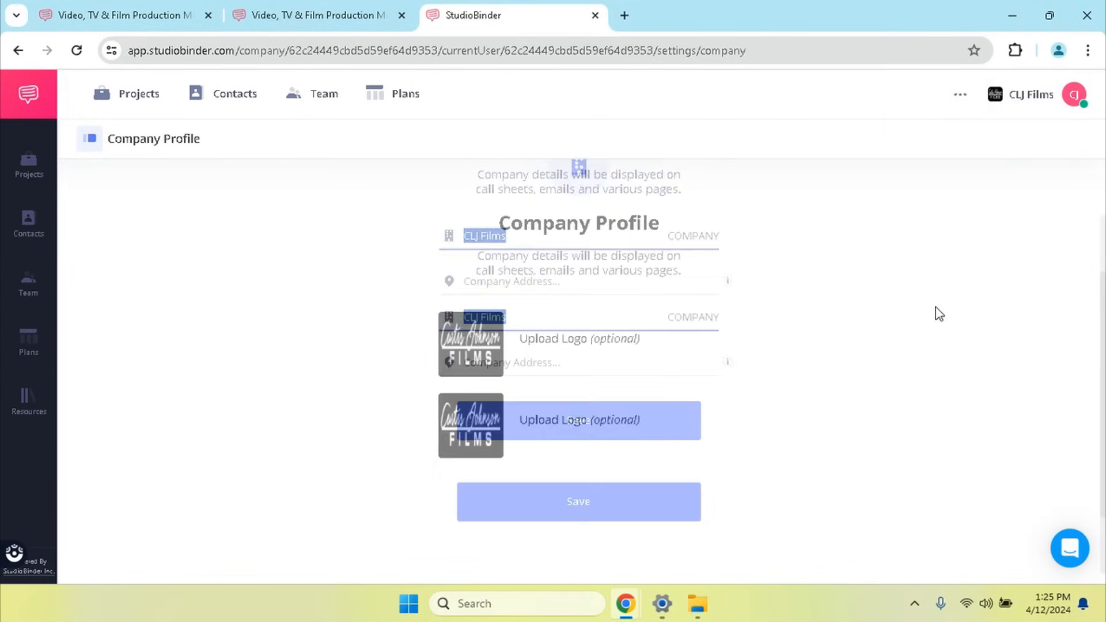
- Check the account menu's entries for the personal profile, company settings and signing out, leaving it closed
click(1022, 104)
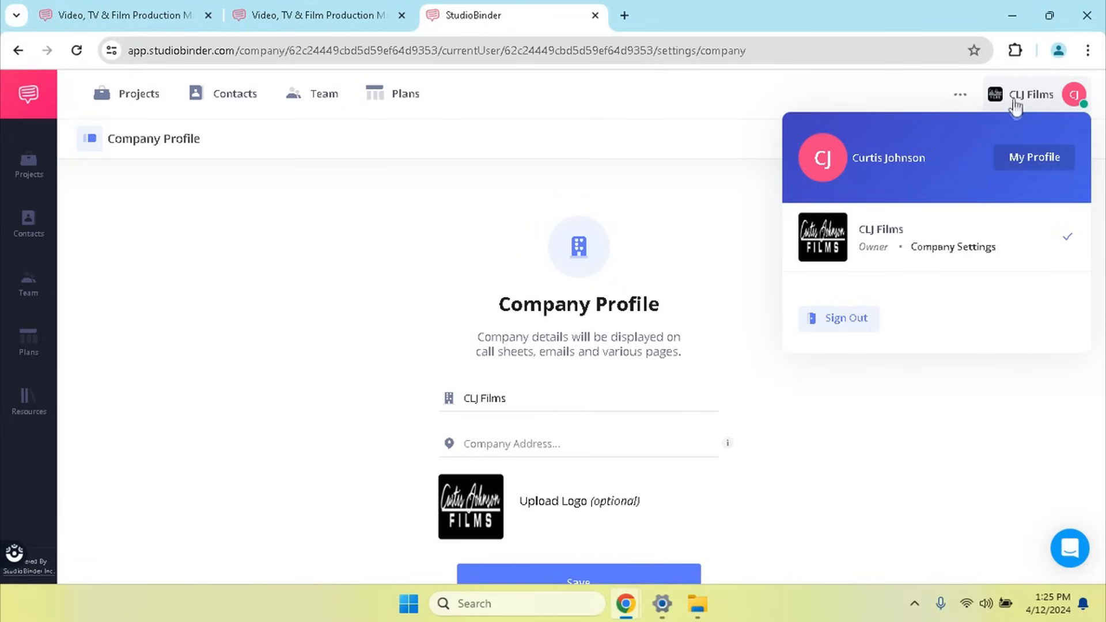
click(921, 484)
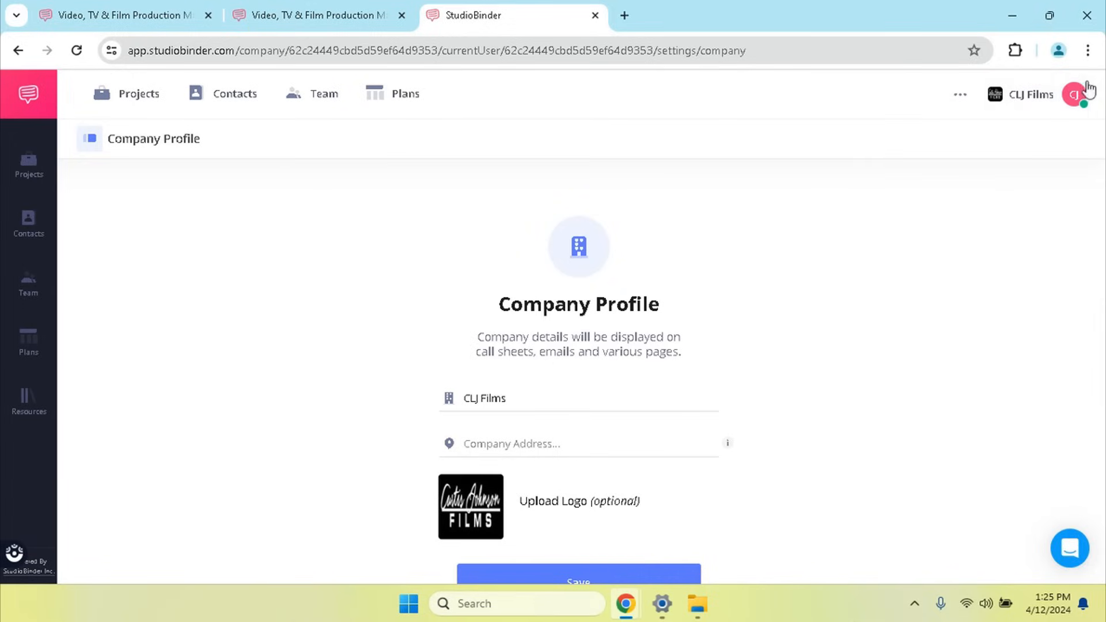
click(1075, 99)
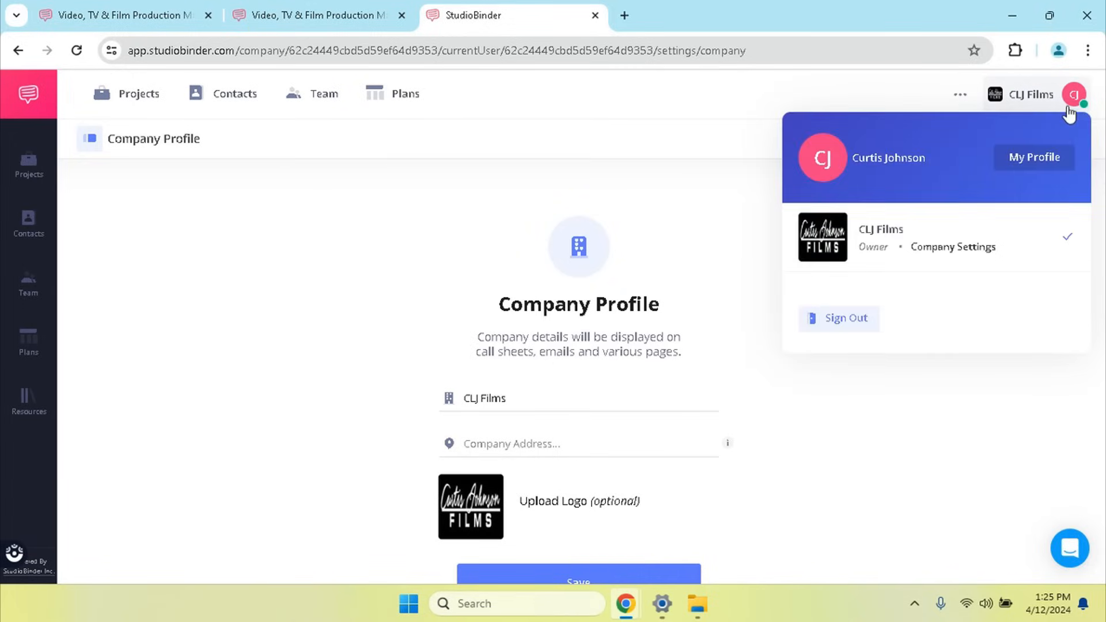
click(1022, 99)
click(1022, 99)
click(858, 458)
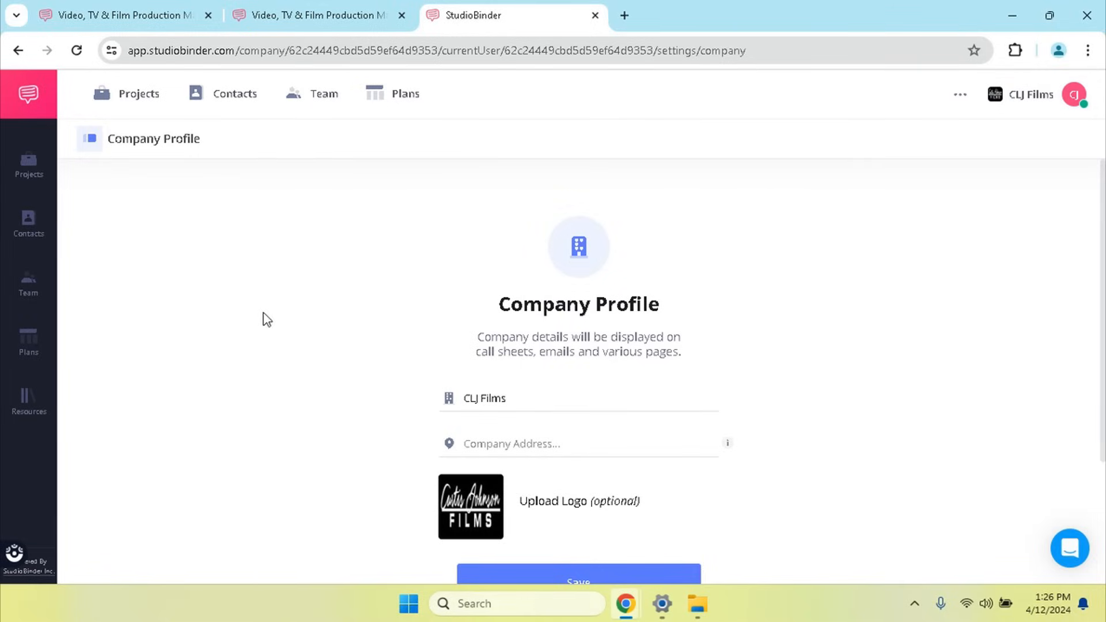
- Look over the Company Profile form once more, save it again and dismiss the notification
scroll(318, 337, down, 3)
scroll(311, 337, up, 3)
scroll(309, 344, down, 2)
drag(308, 344, 647, 482)
click(634, 502)
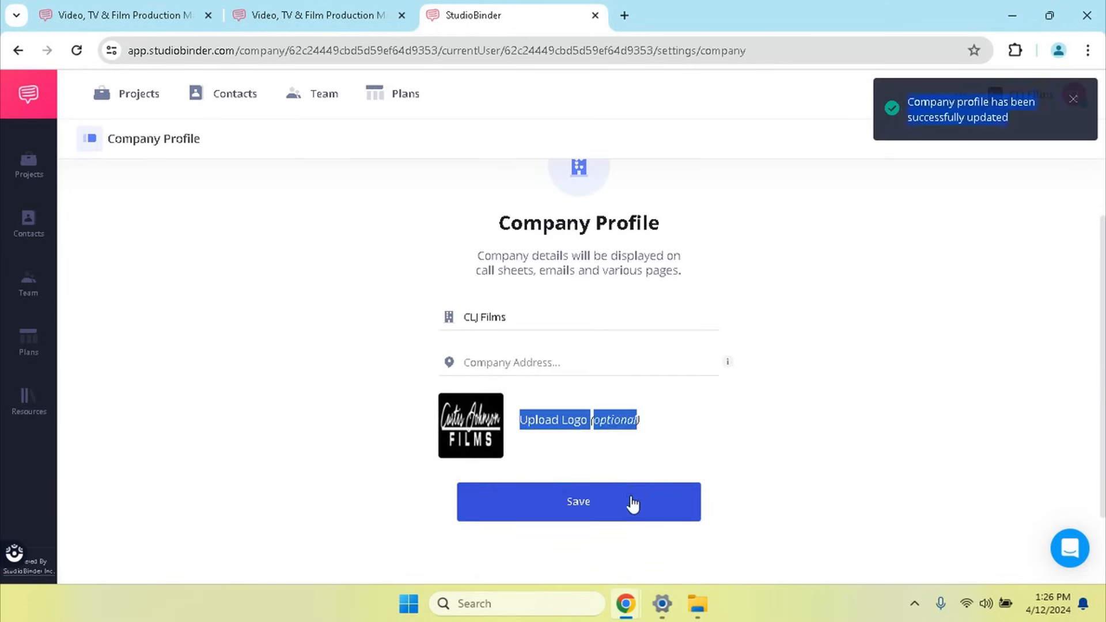
click(1069, 101)
- From the Projects dashboard, start a new project named Self-Care In Seconds for CLJ Films and continue to the project solutions
click(35, 103)
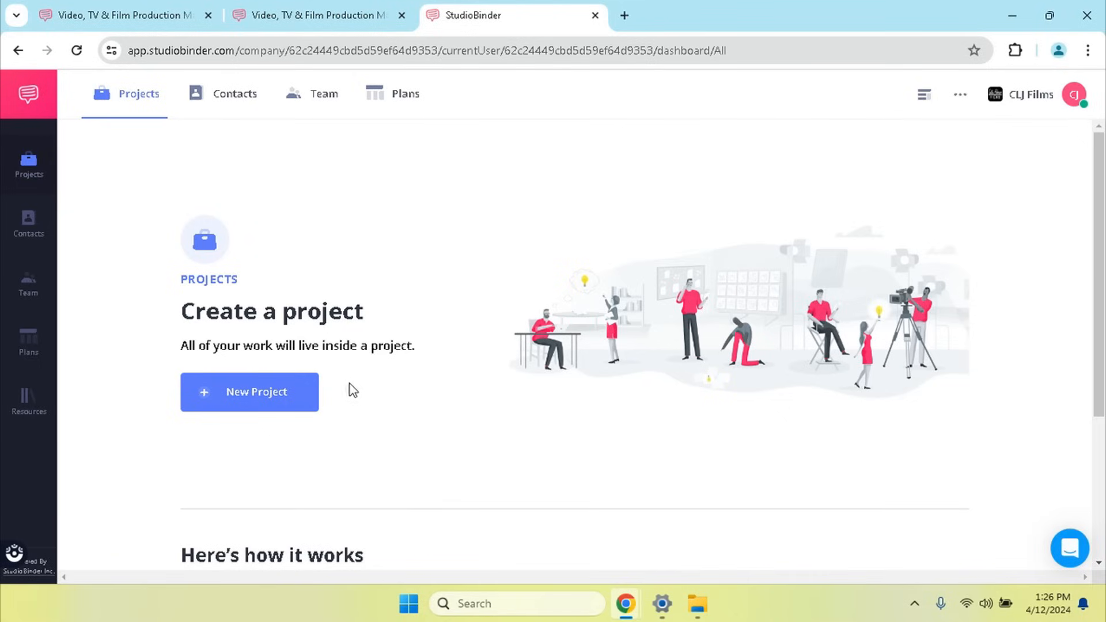
click(265, 394)
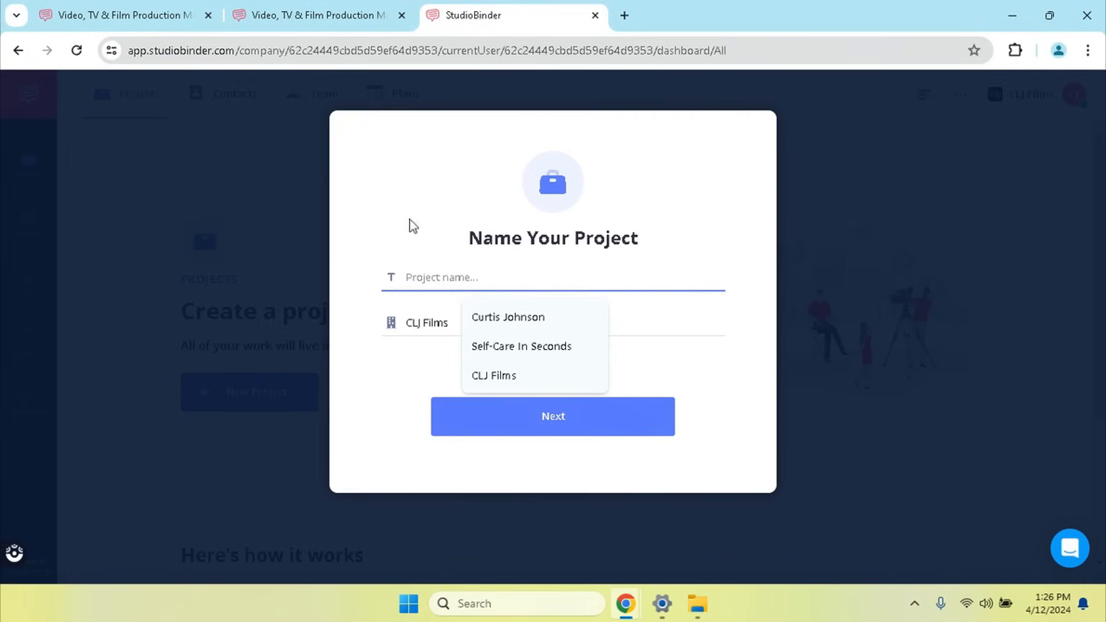
click(539, 348)
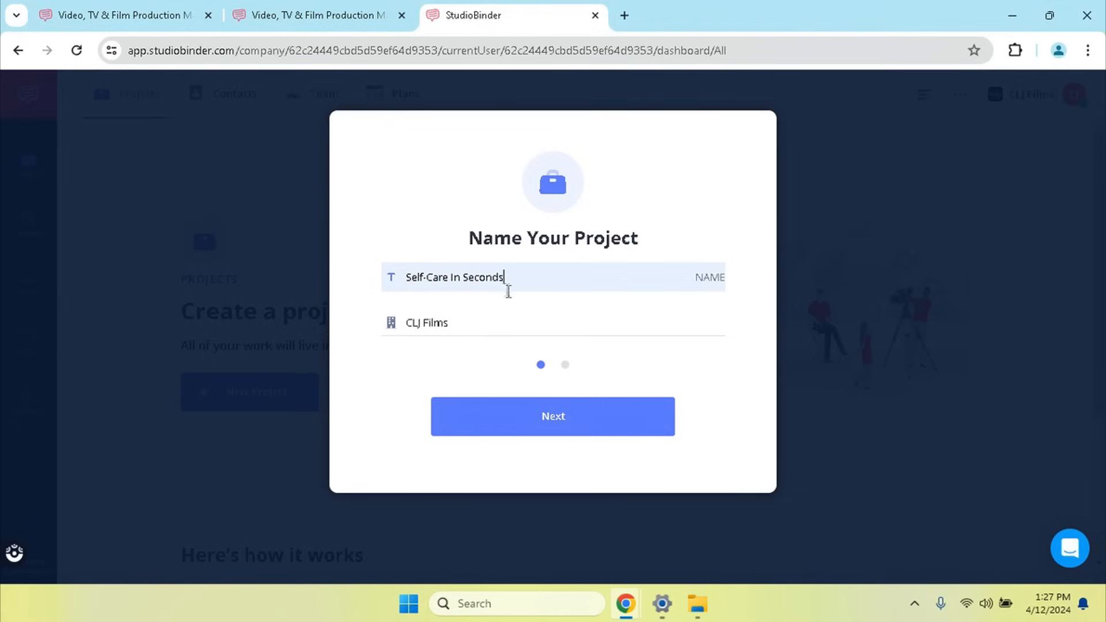
click(489, 314)
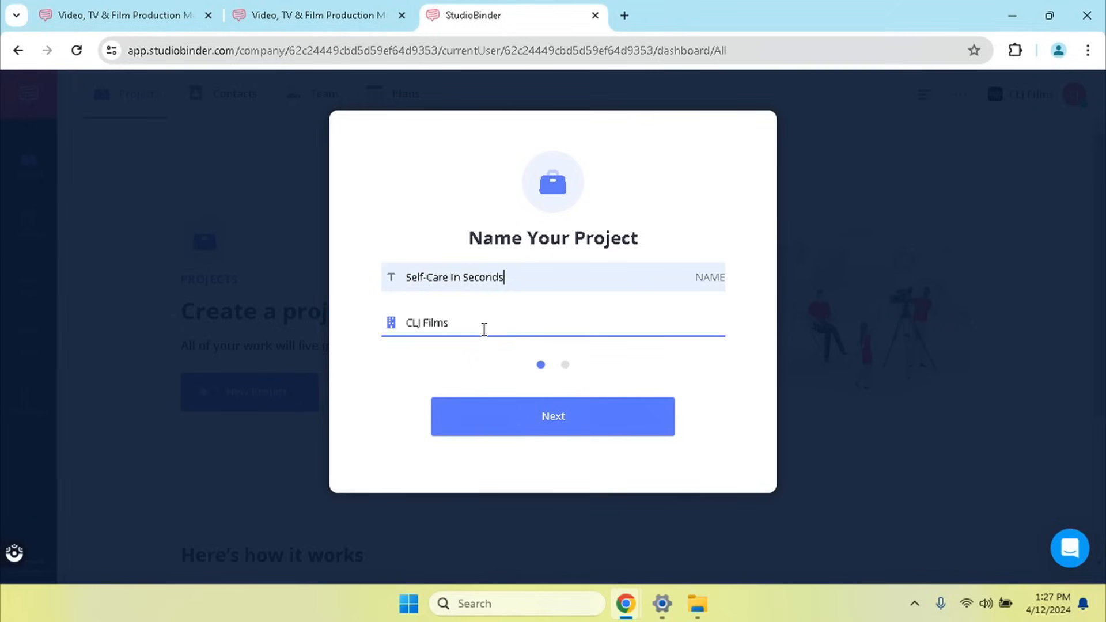
click(469, 326)
click(559, 433)
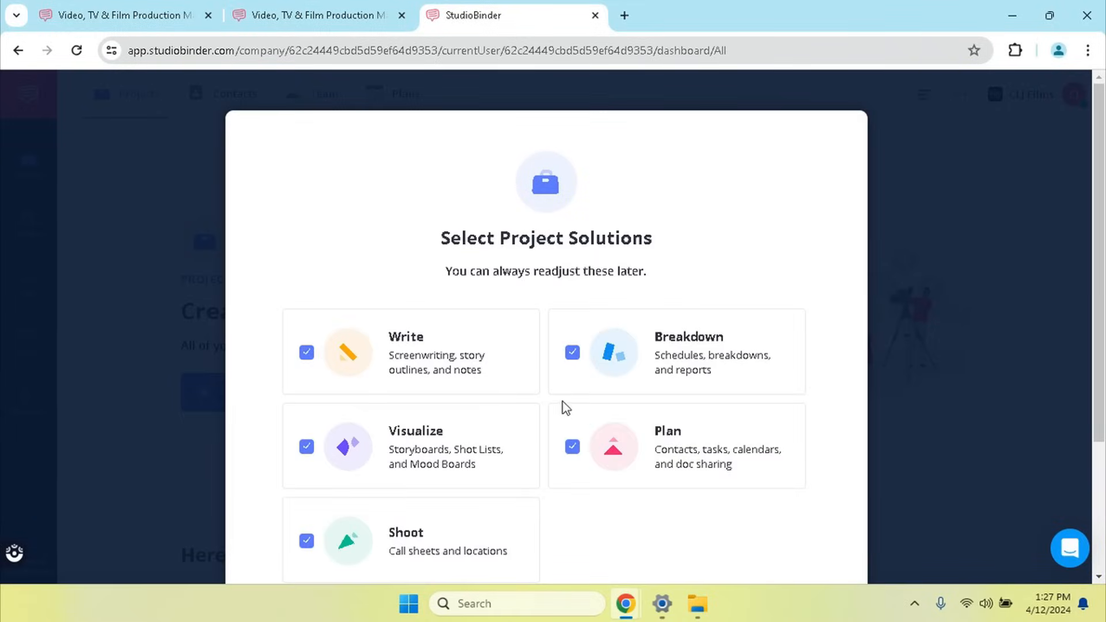
- Deselect Breakdown, Plan, Visualize and Shoot, keeping only the Write solution, and create the project
scroll(561, 409, down, 1)
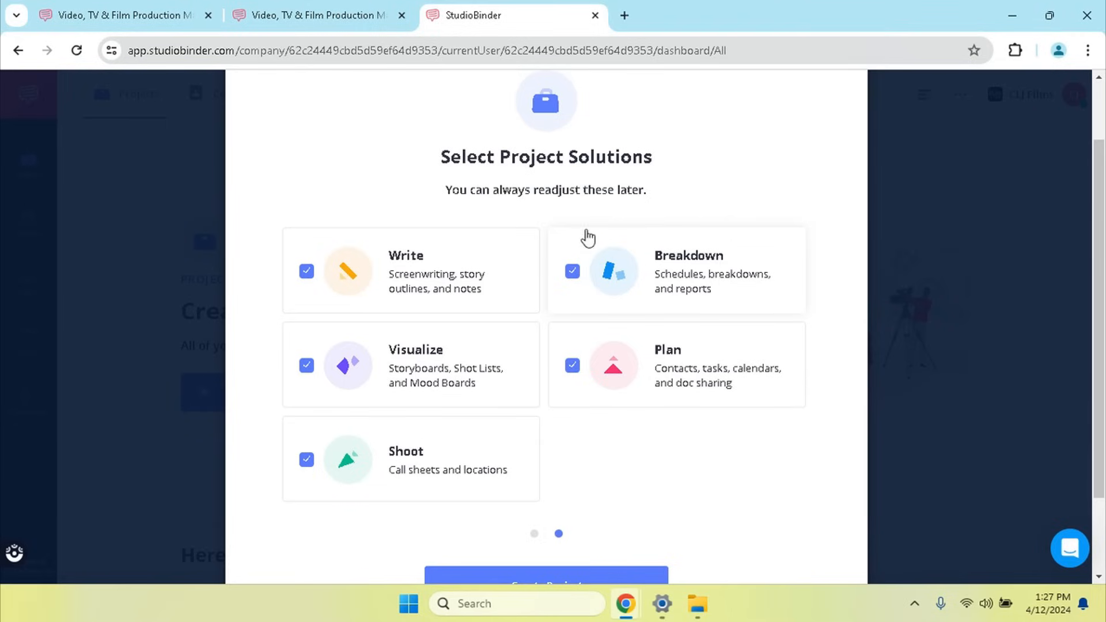
click(567, 280)
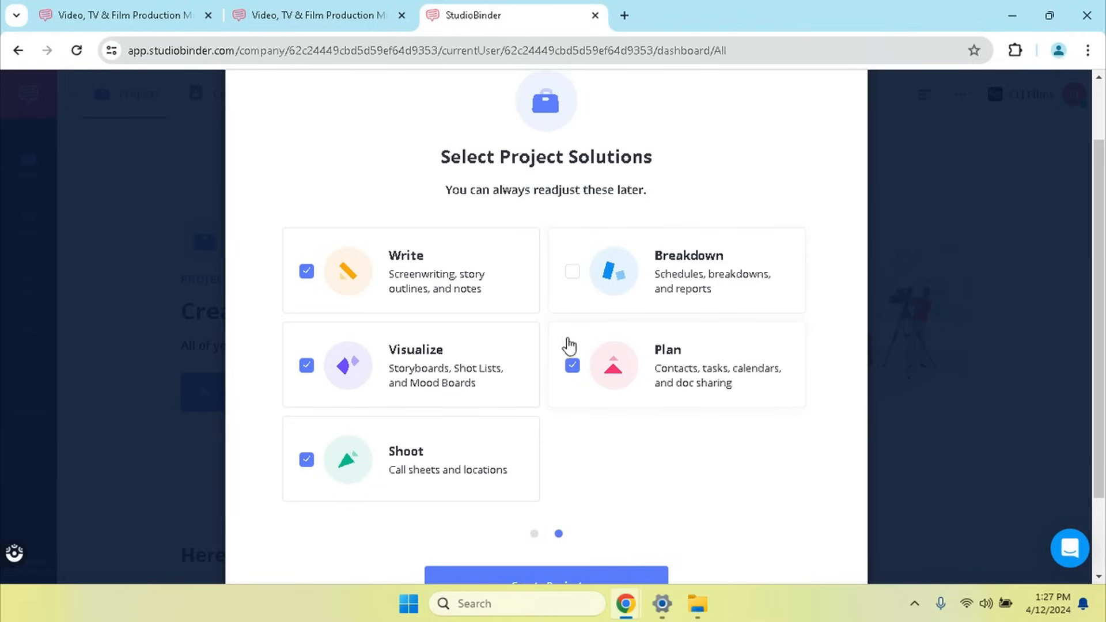
click(572, 369)
click(307, 368)
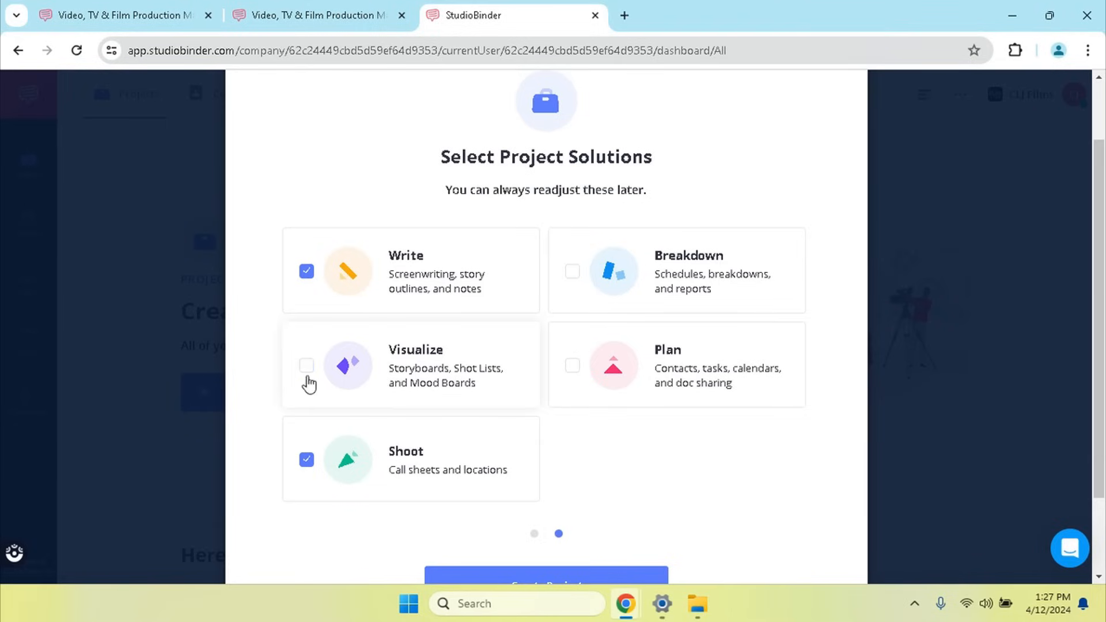
click(307, 463)
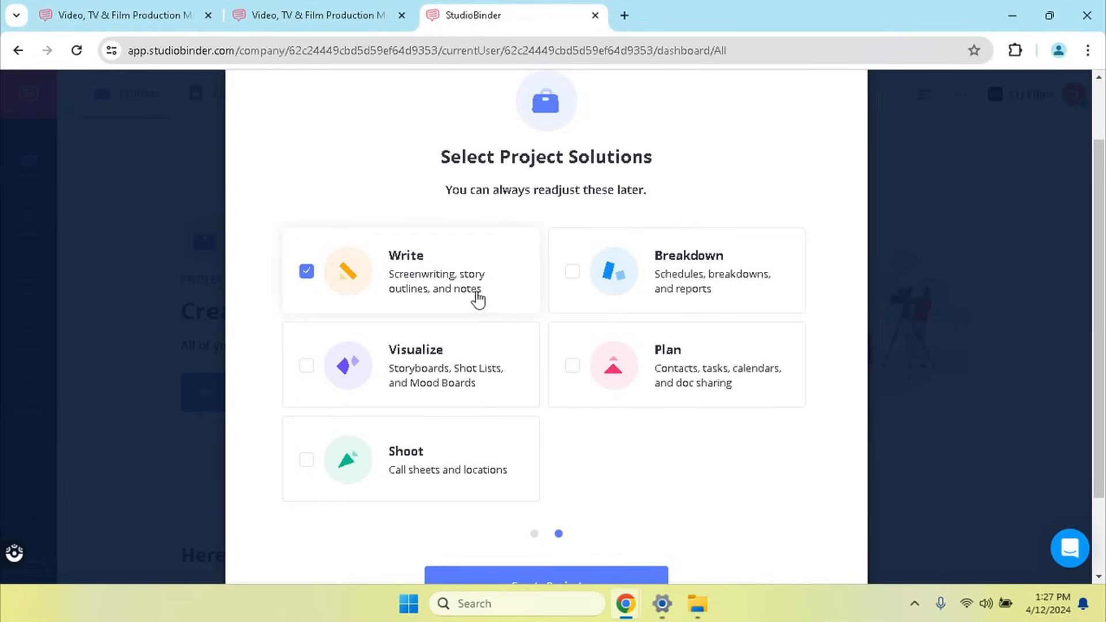
scroll(484, 294, down, 2)
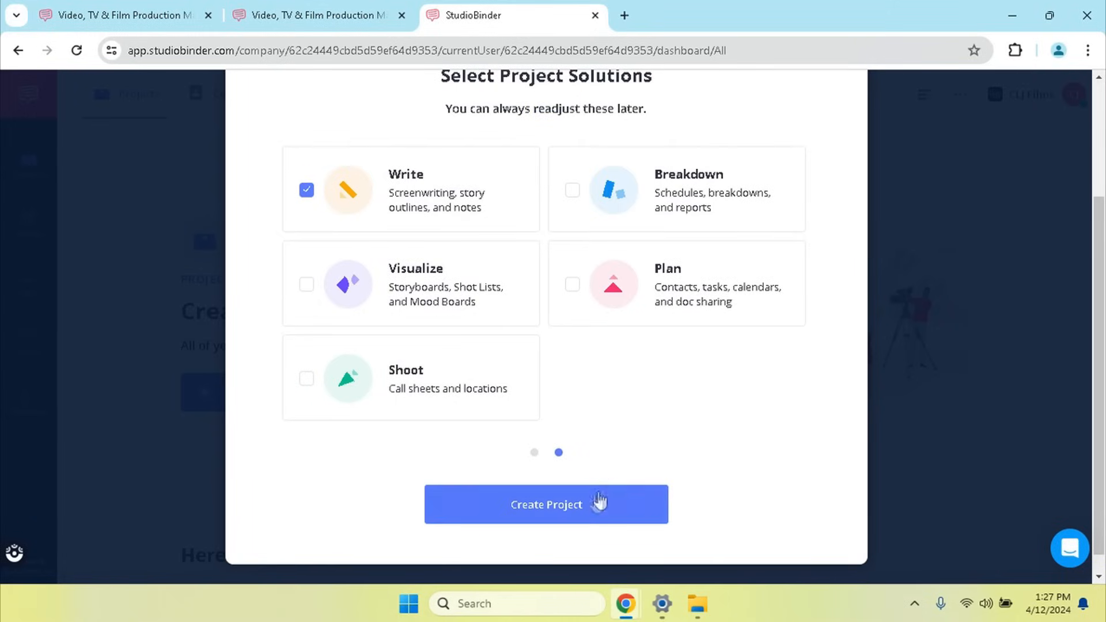
click(584, 507)
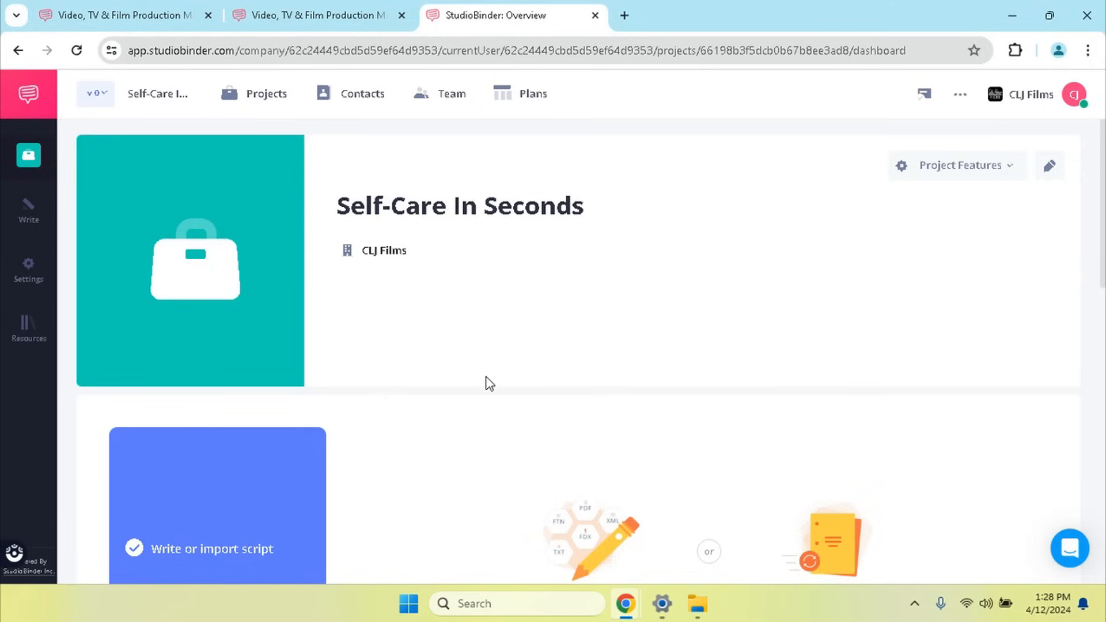
- Examine the new project's overview page, including its header, script writing and import choices, Write section and Latest Posts
scroll(505, 383, down, 3)
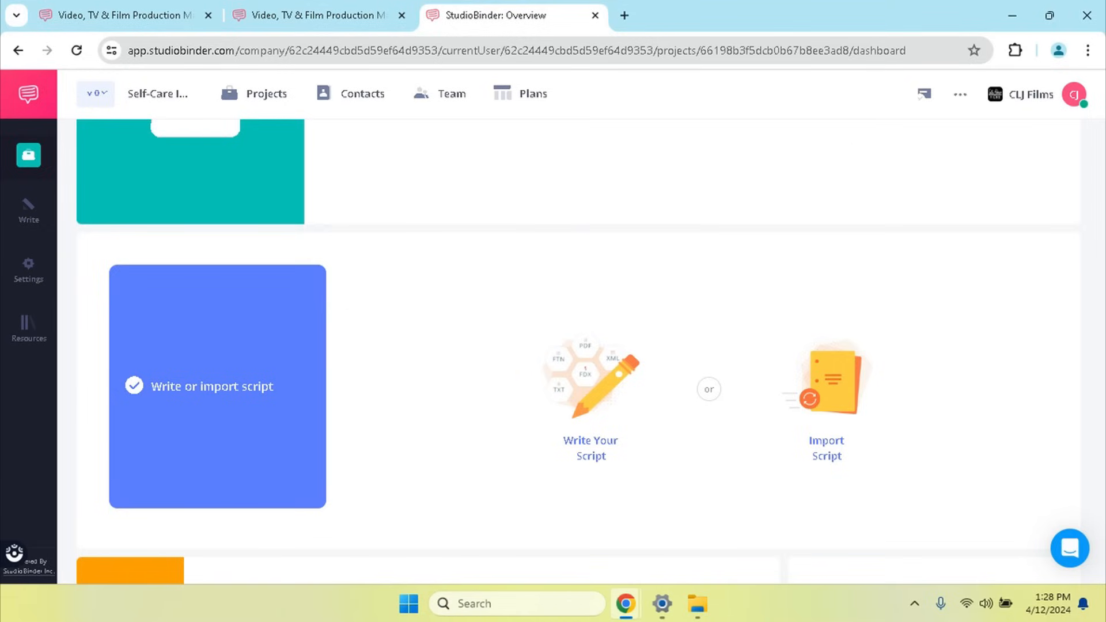
scroll(338, 225, up, 3)
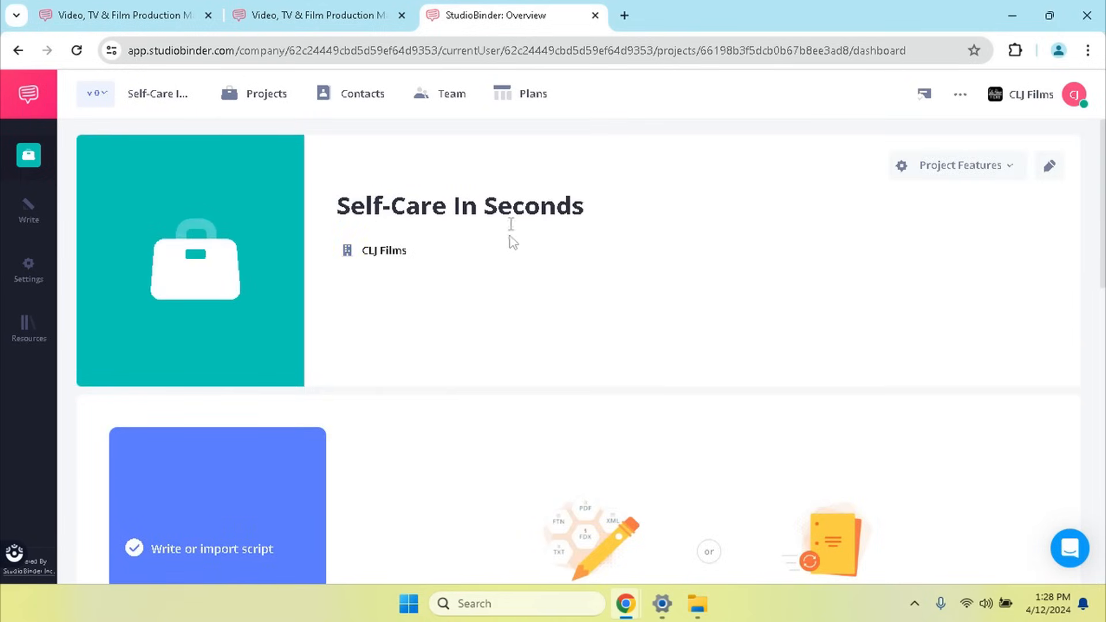
mouse_move(35, 226)
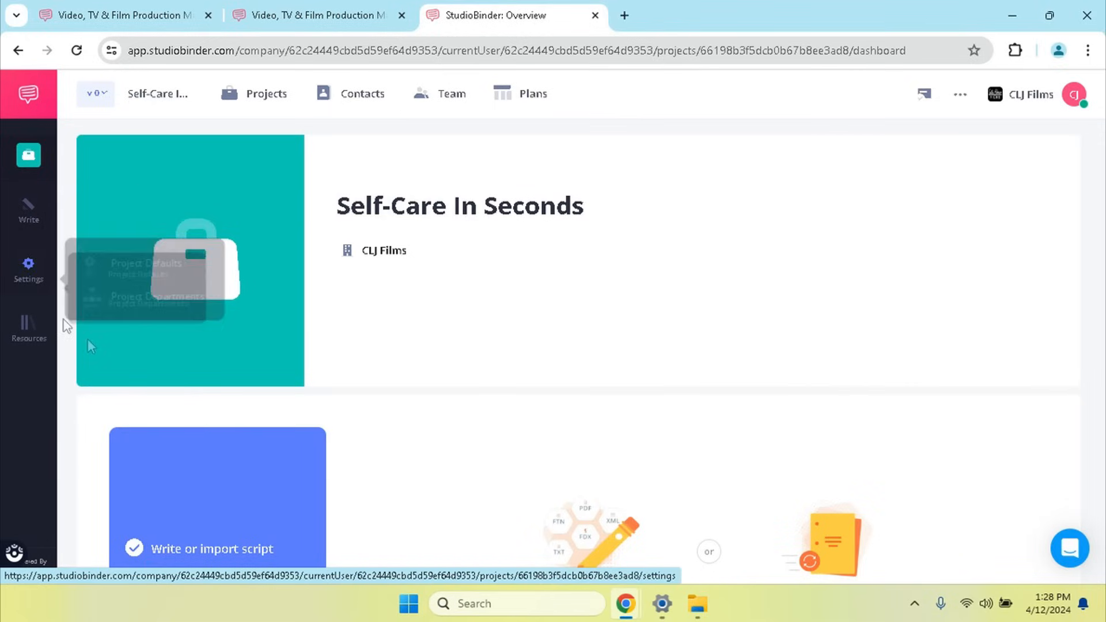
scroll(512, 382, down, 3)
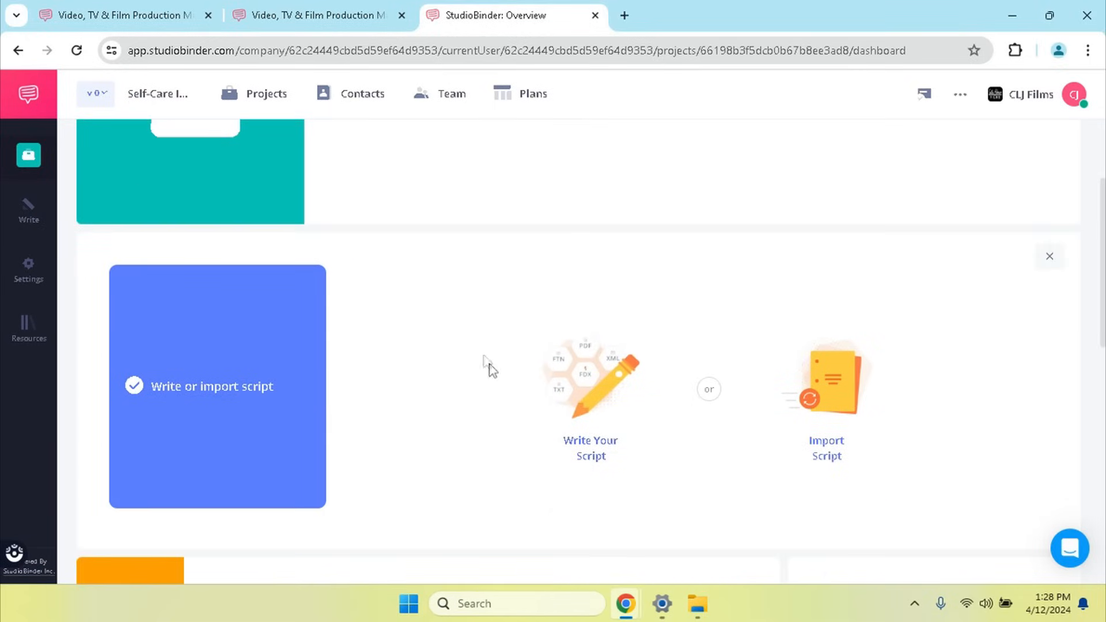
scroll(490, 369, down, 3)
scroll(482, 359, down, 3)
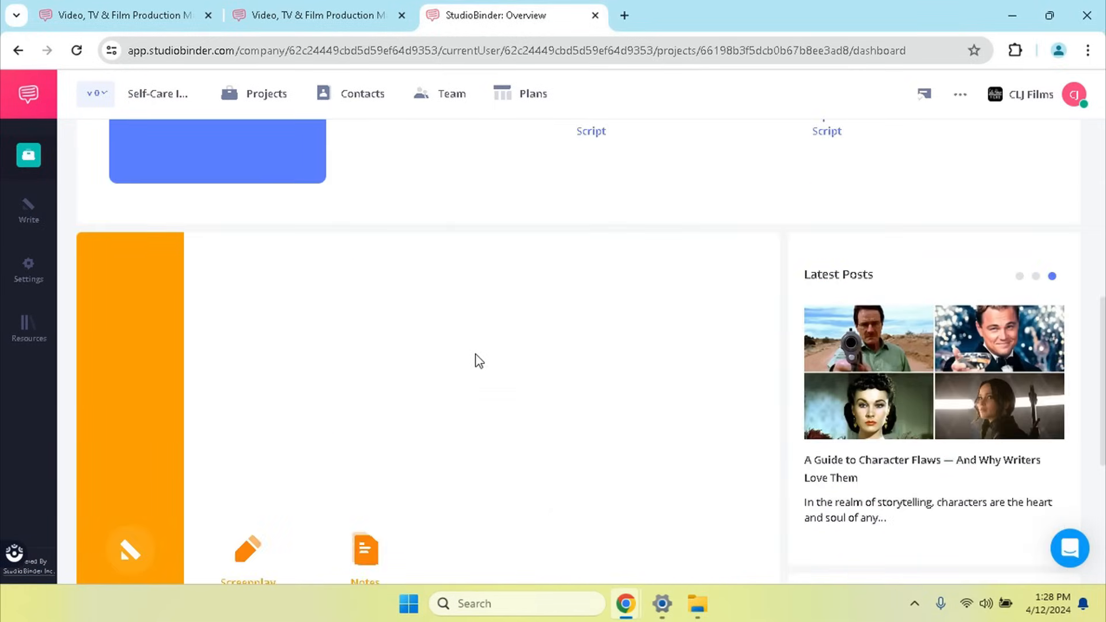
scroll(479, 361, down, 4)
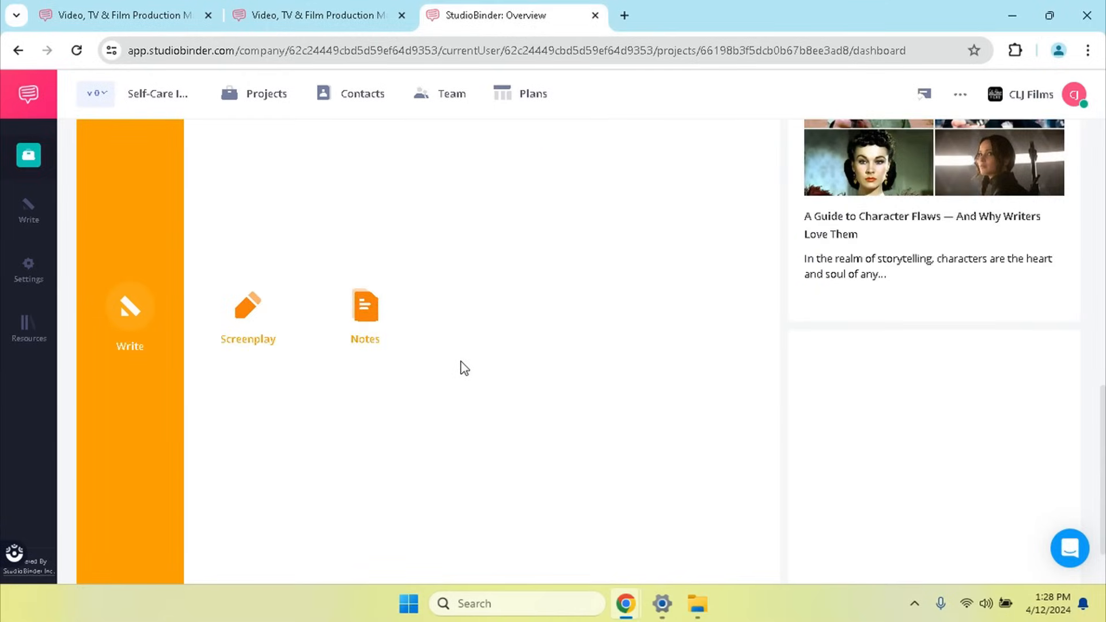
scroll(464, 368, up, 4)
scroll(463, 368, up, 4)
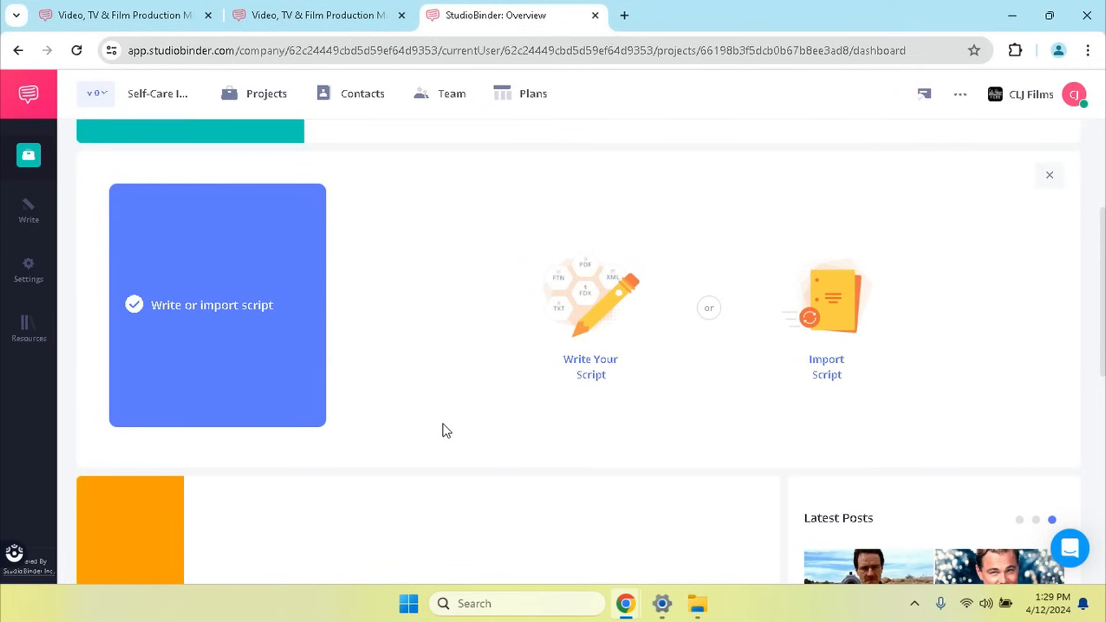
scroll(446, 429, down, 4)
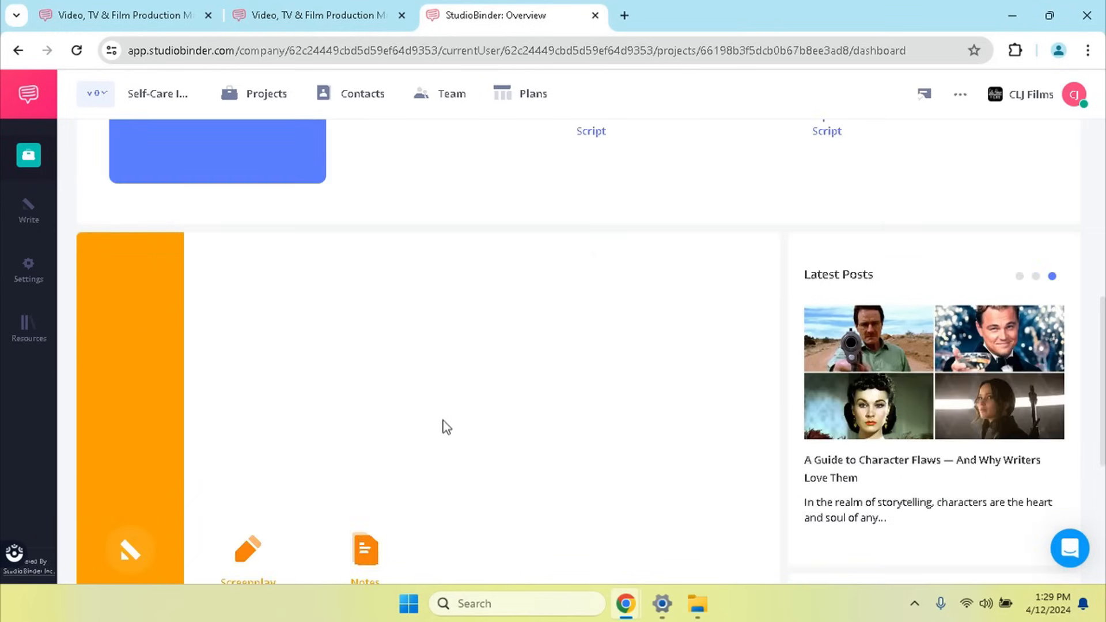
scroll(446, 428, down, 3)
scroll(447, 427, up, 4)
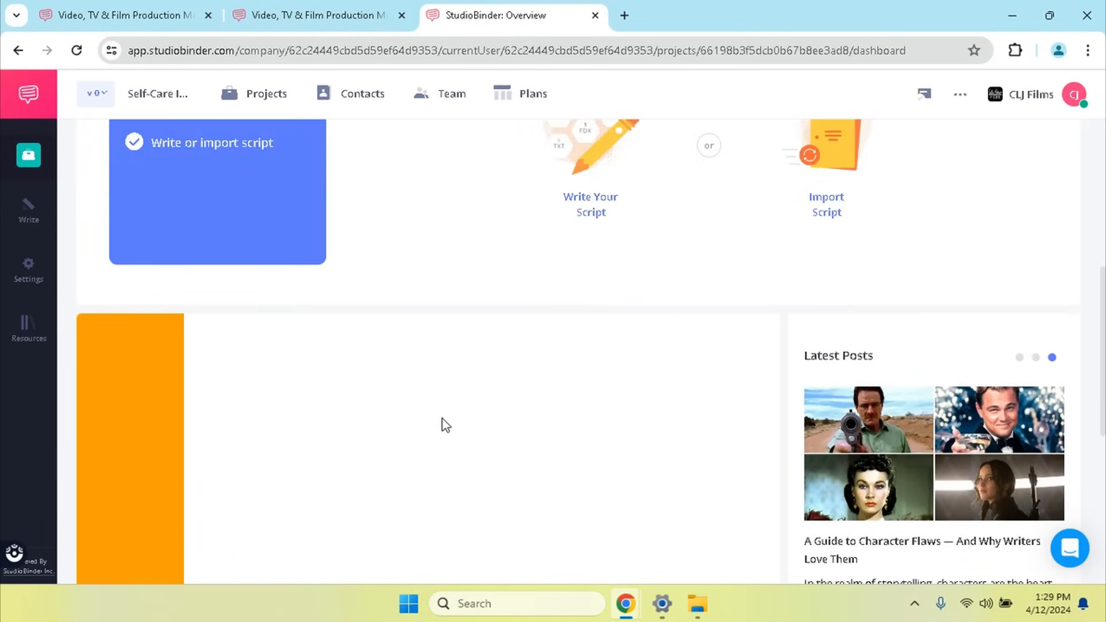
scroll(444, 427, up, 3)
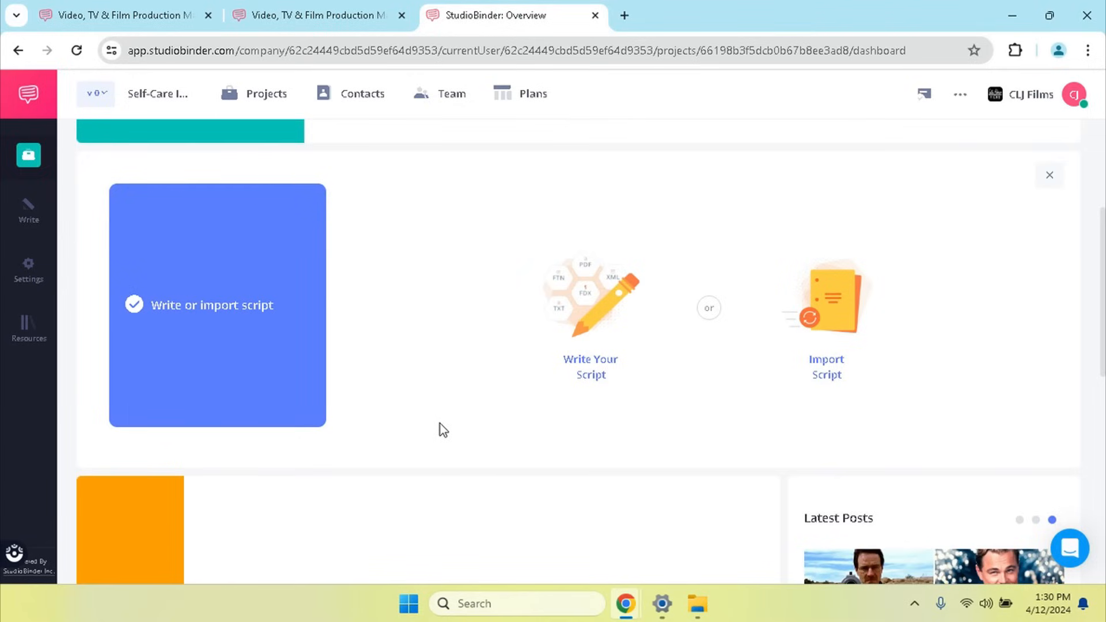
scroll(438, 424, up, 4)
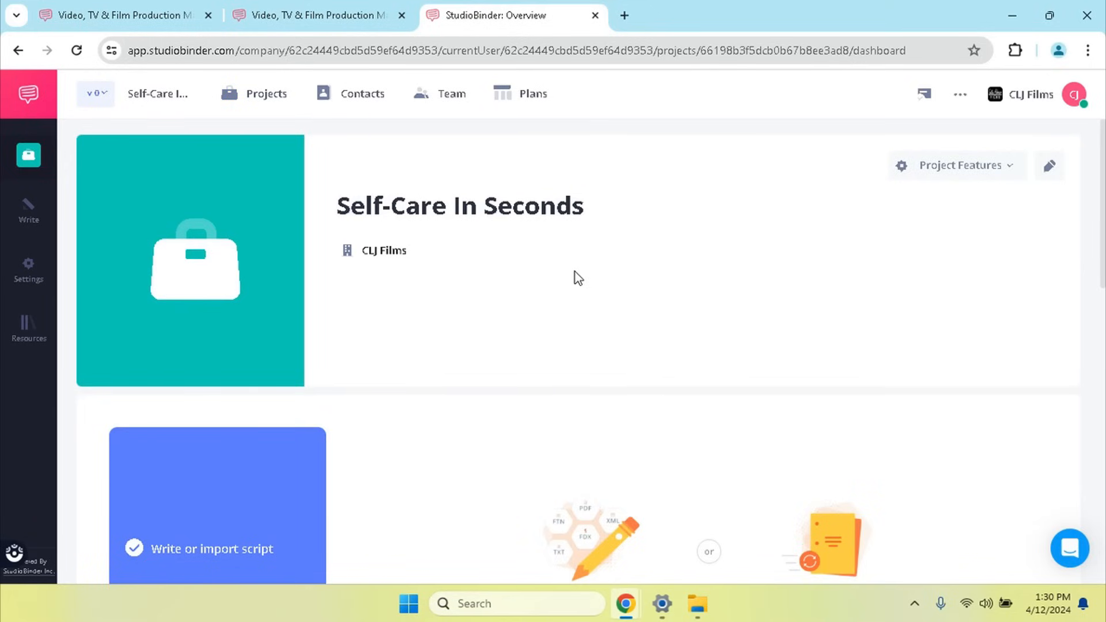
- Check the Screenplay and Notes options available under the project's Write feature alongside the overview's script choices
scroll(577, 278, down, 2)
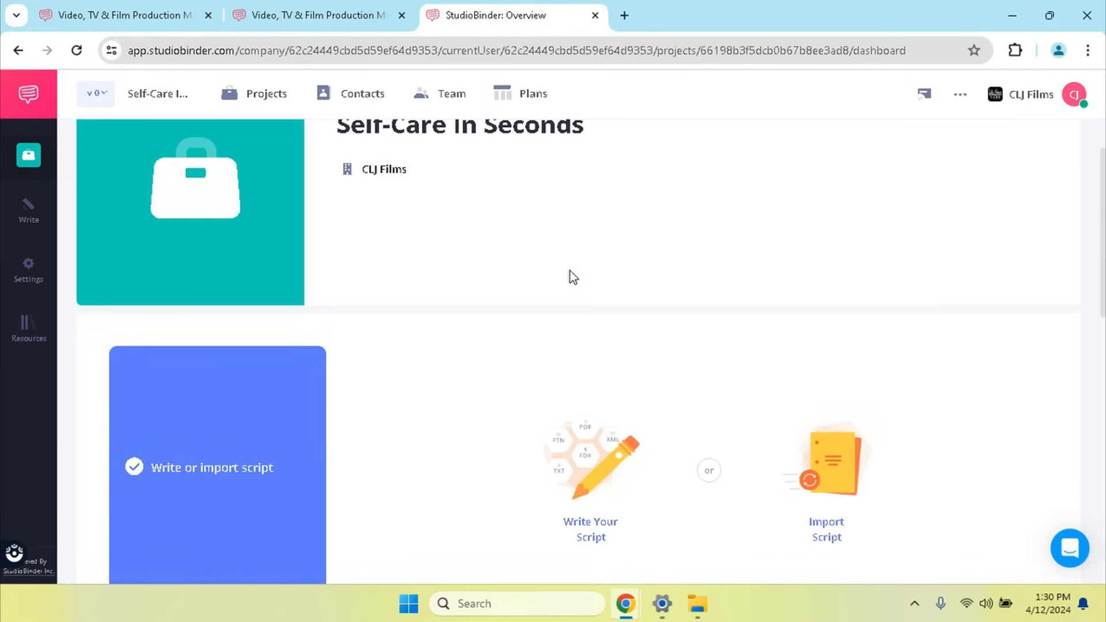
scroll(568, 276, down, 2)
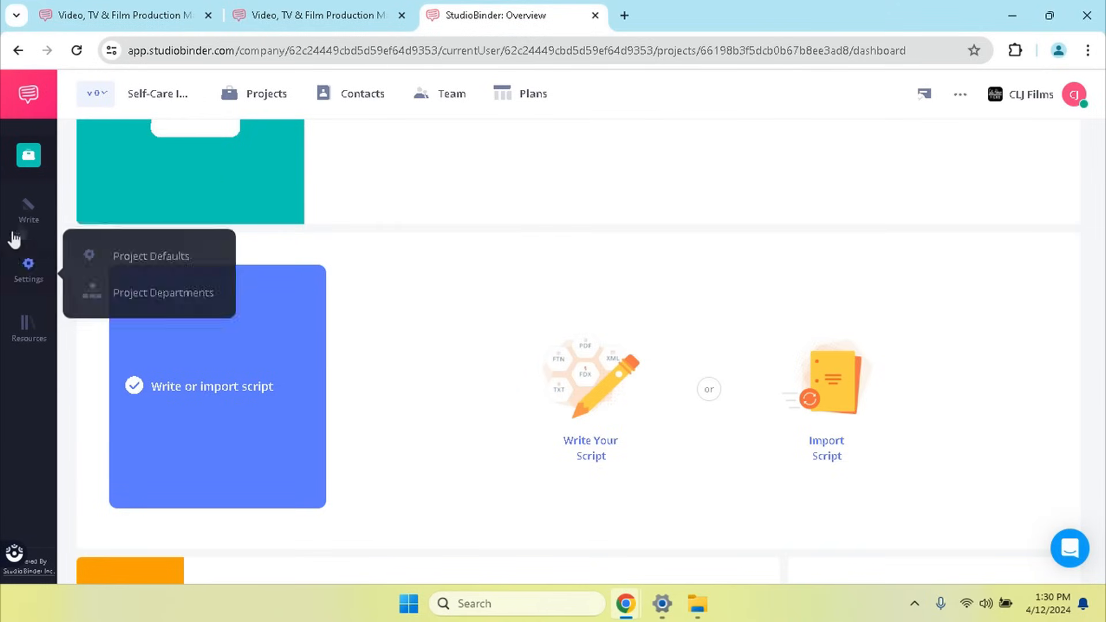
mouse_move(28, 218)
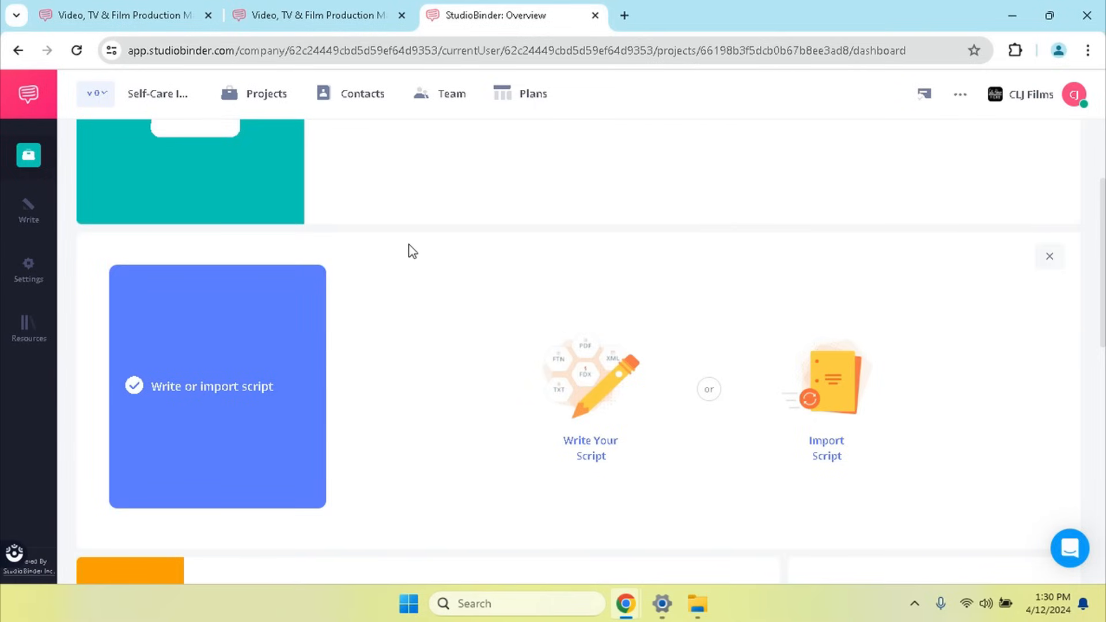
scroll(419, 264, down, 3)
scroll(419, 263, up, 3)
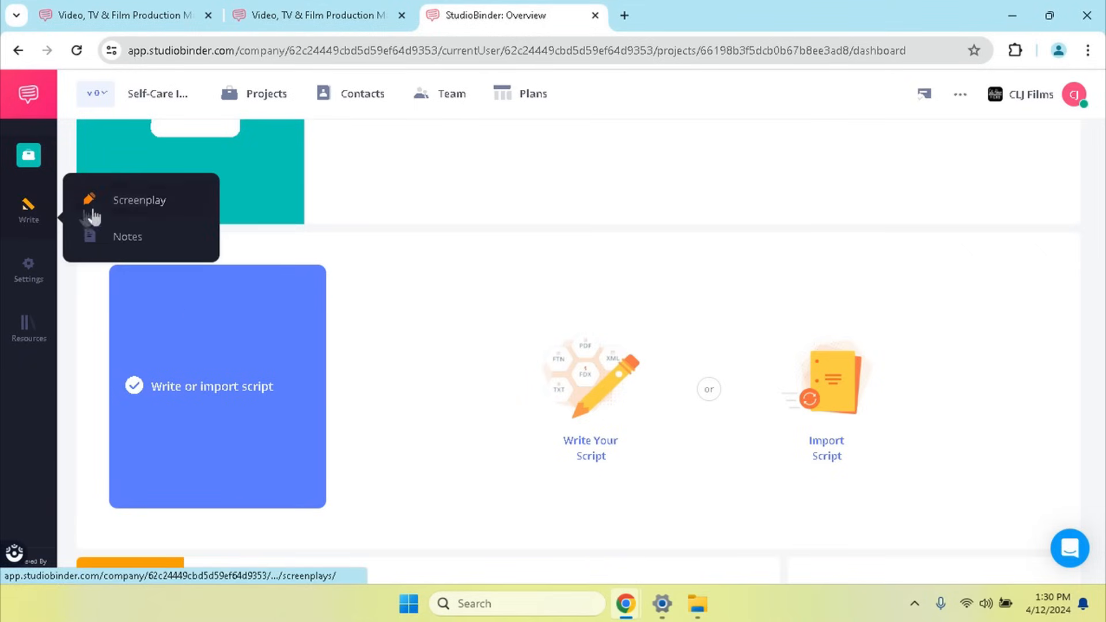
- Open the project's Screenplay page and examine its introduction and the How It Works notes on sharing scripts and syncing
click(138, 206)
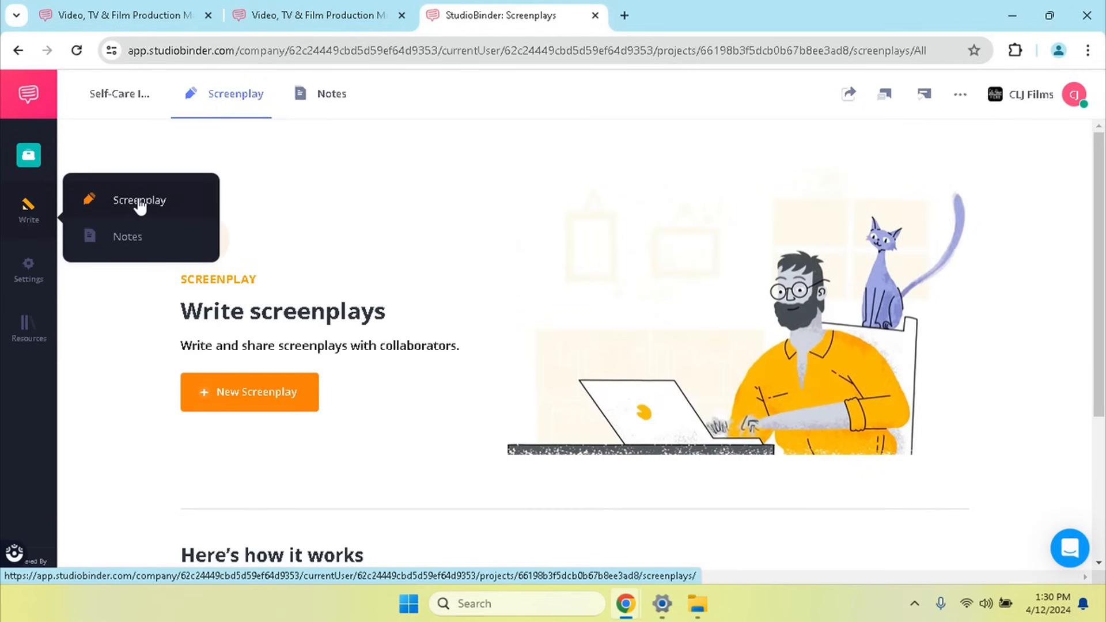
scroll(395, 257, down, 2)
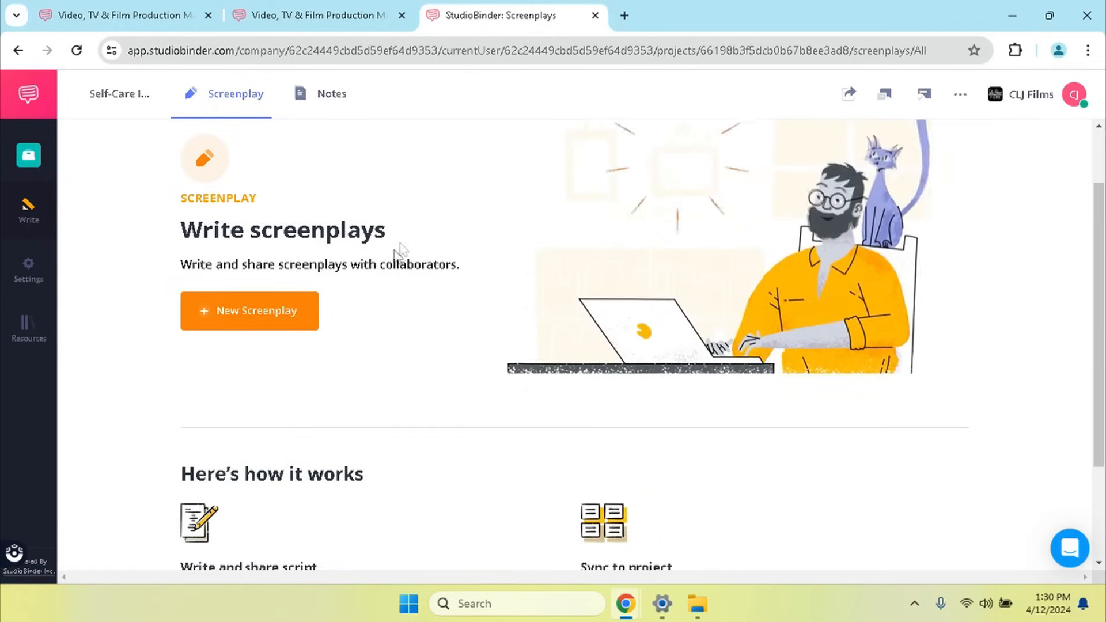
scroll(390, 253, down, 2)
scroll(391, 260, down, 1)
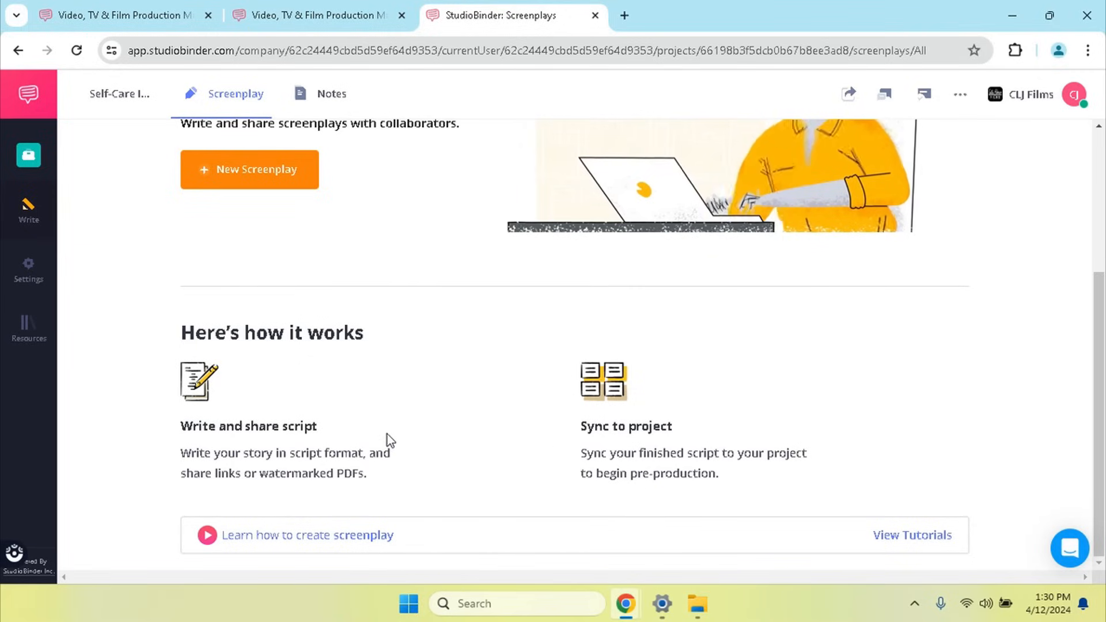
scroll(398, 437, up, 3)
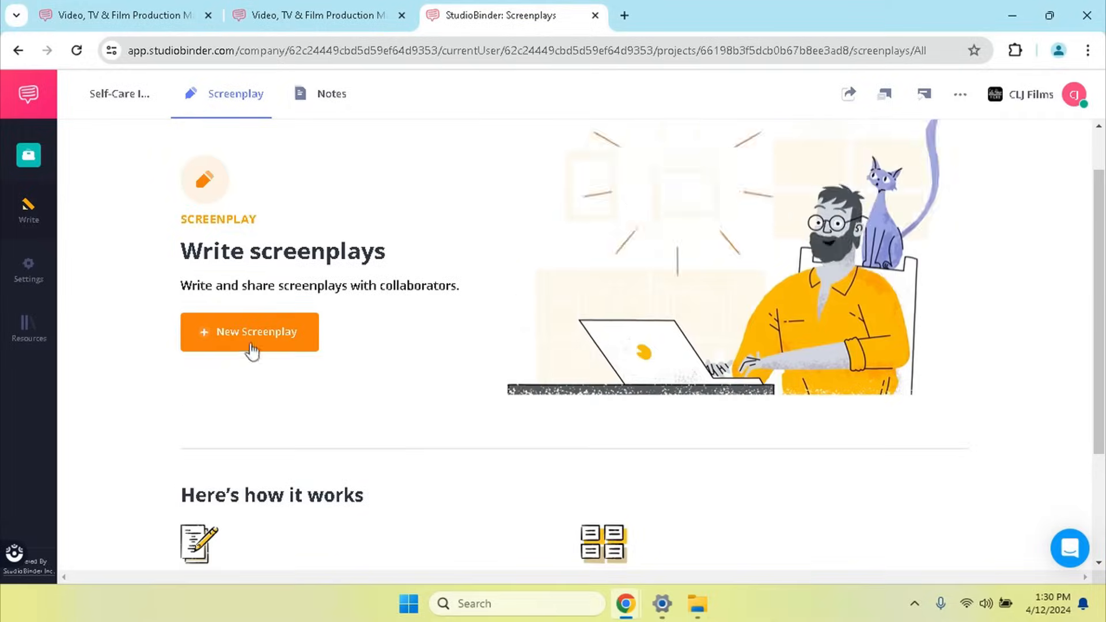
- Check the naming dialog for a new screenplay and dismiss it without creating one
click(249, 347)
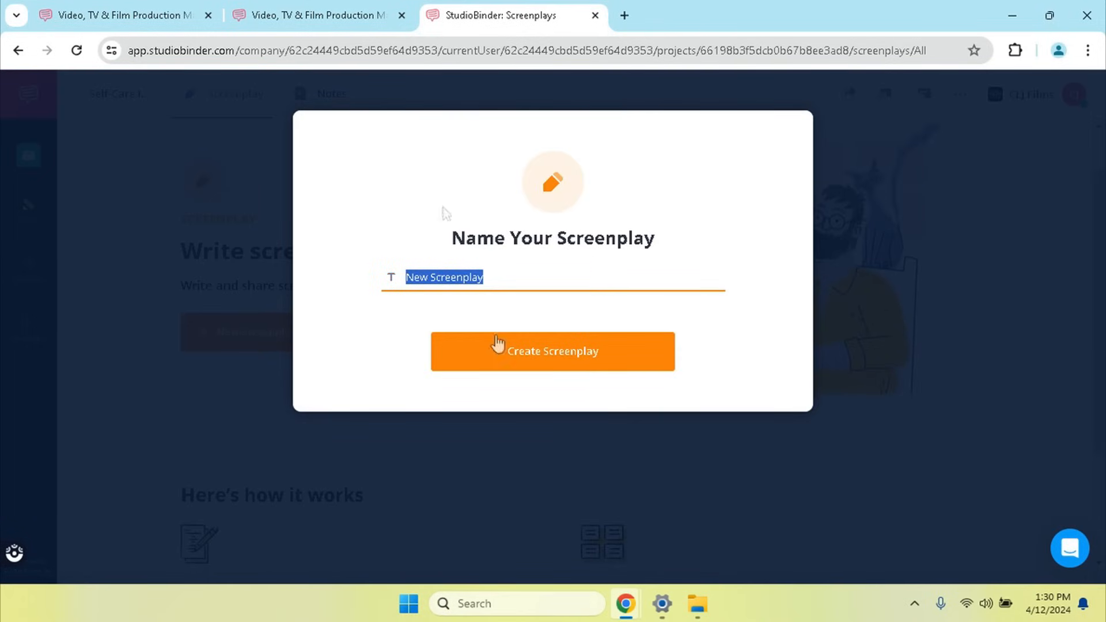
click(175, 419)
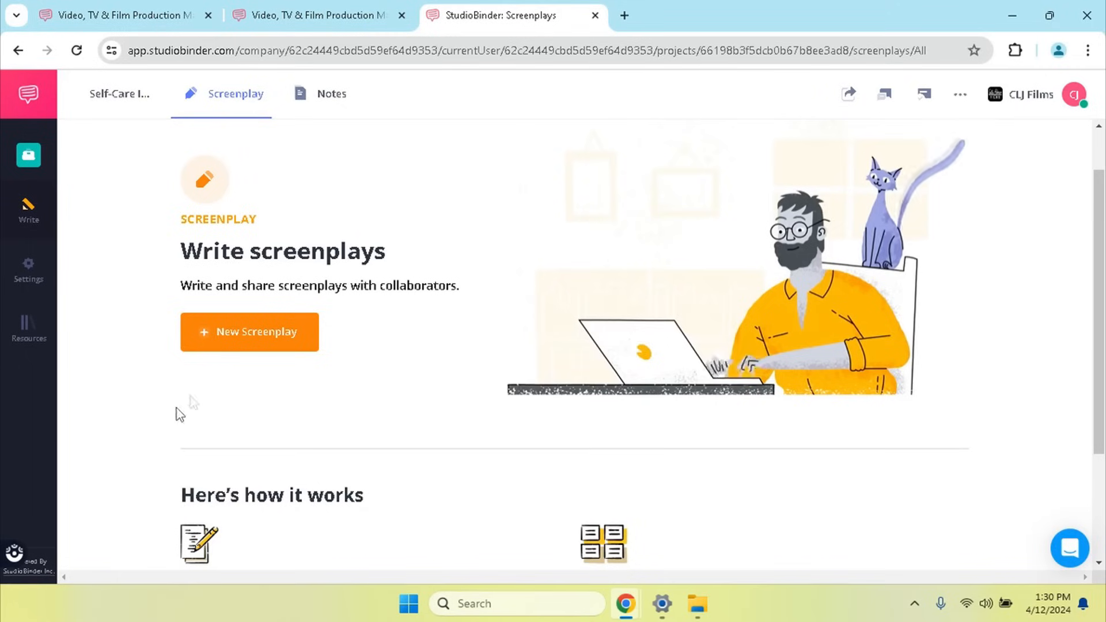
scroll(205, 339, down, 3)
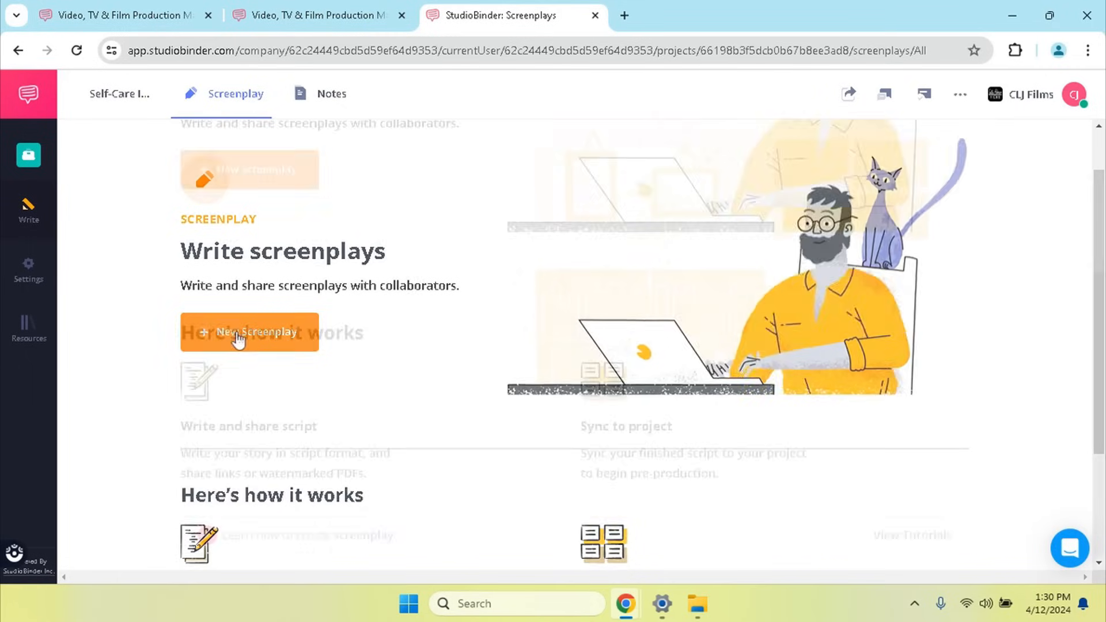
scroll(246, 336, up, 4)
mouse_move(30, 212)
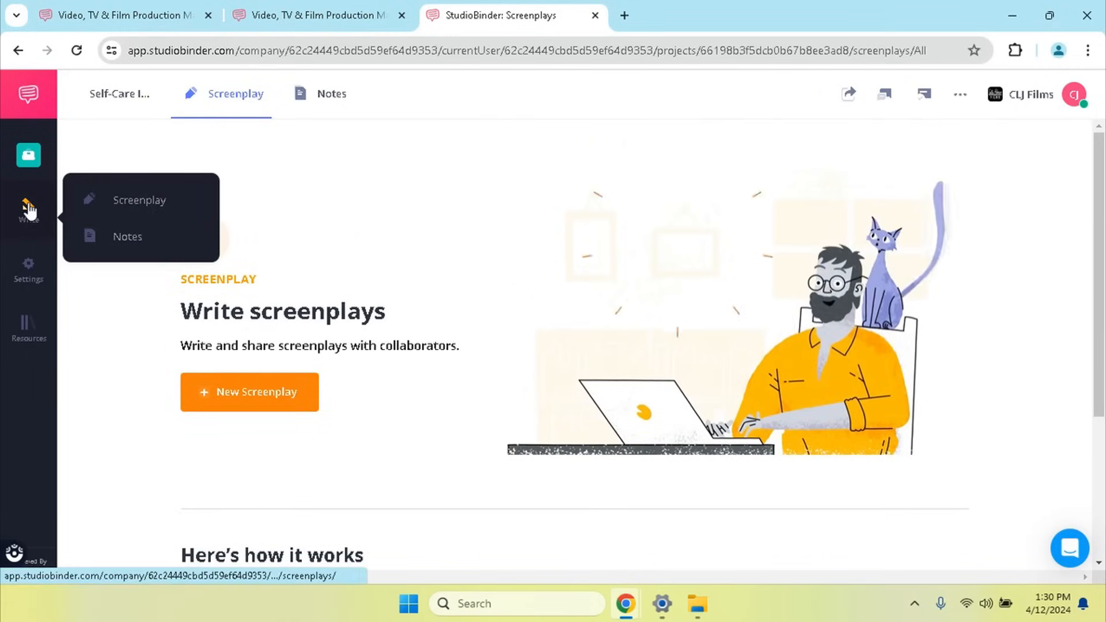
- Return to the Projects dashboard and reopen the Self-Care In Seconds project's overview
click(28, 105)
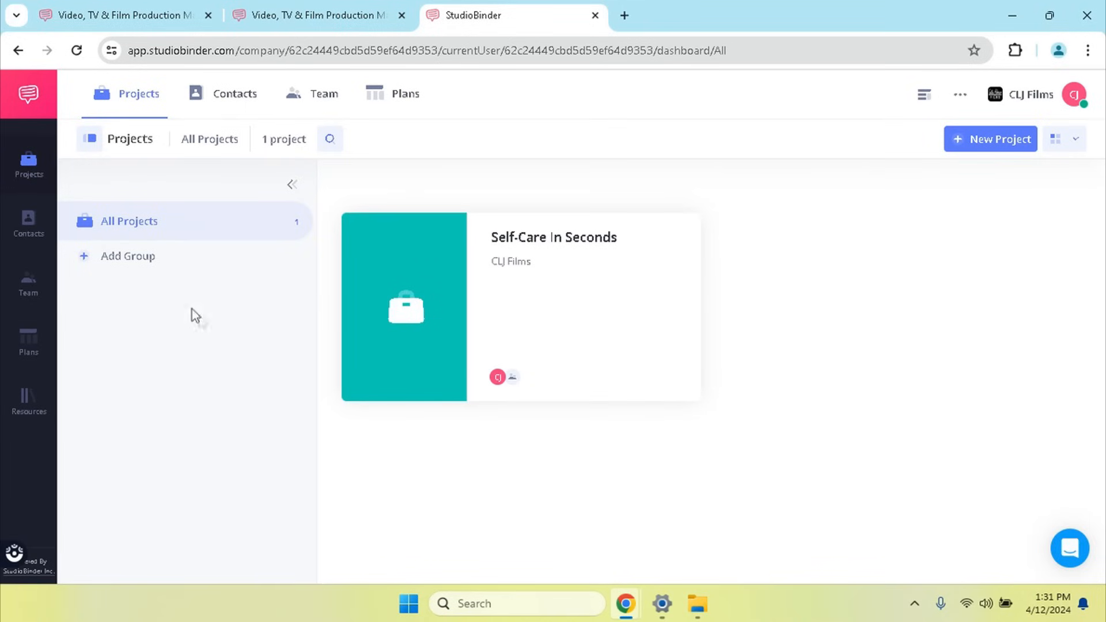
click(27, 166)
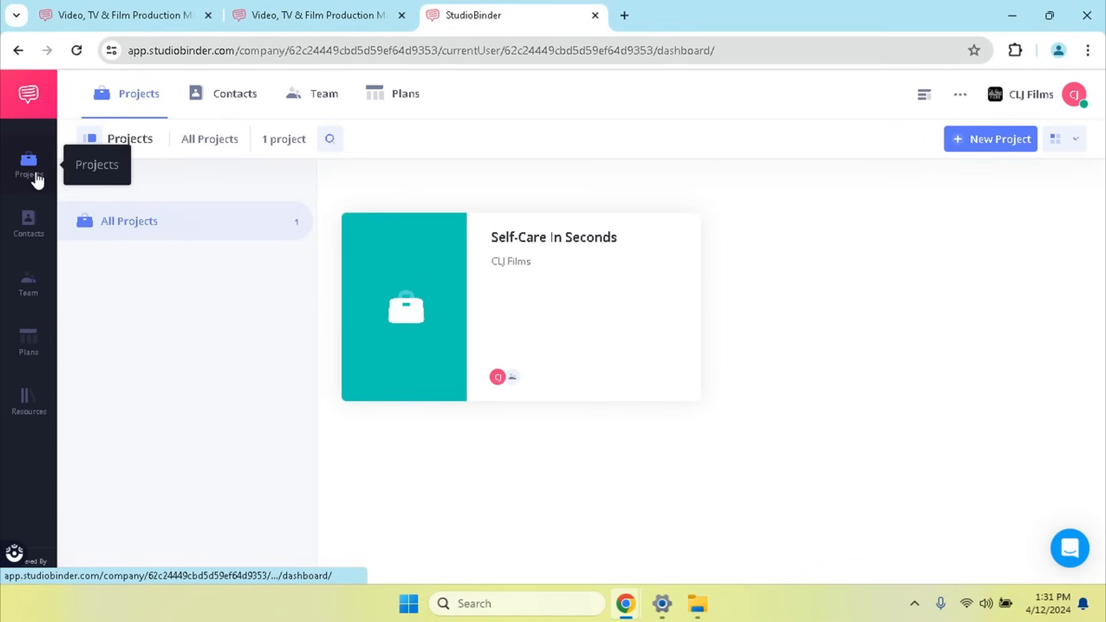
click(558, 243)
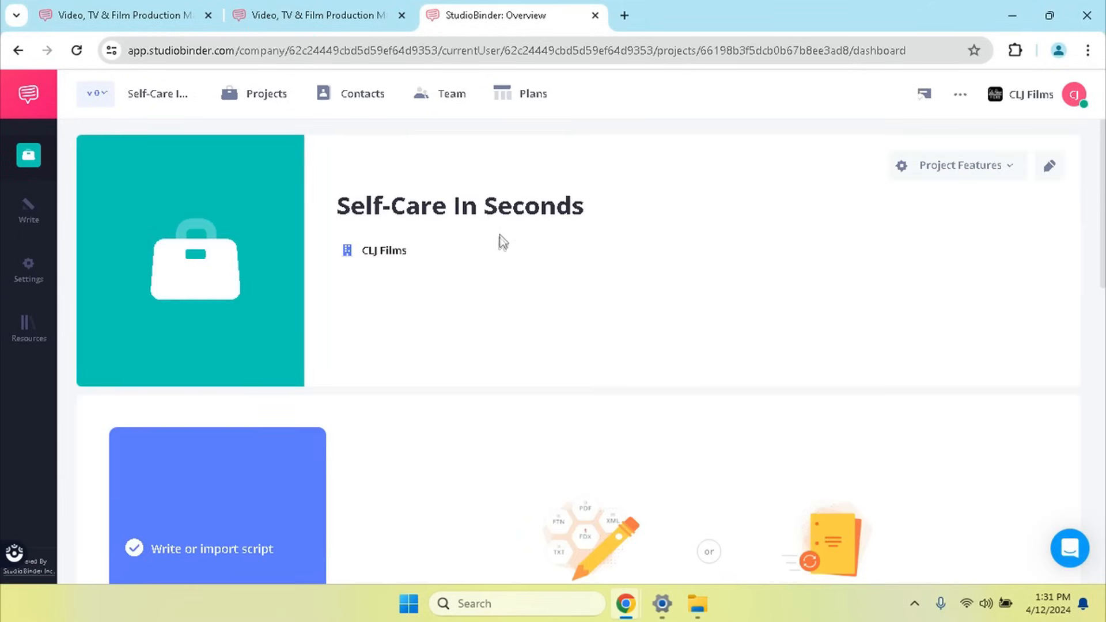
- Start a script import from the project overview and browse for the Time Travelor screenplay file
scroll(484, 268, down, 3)
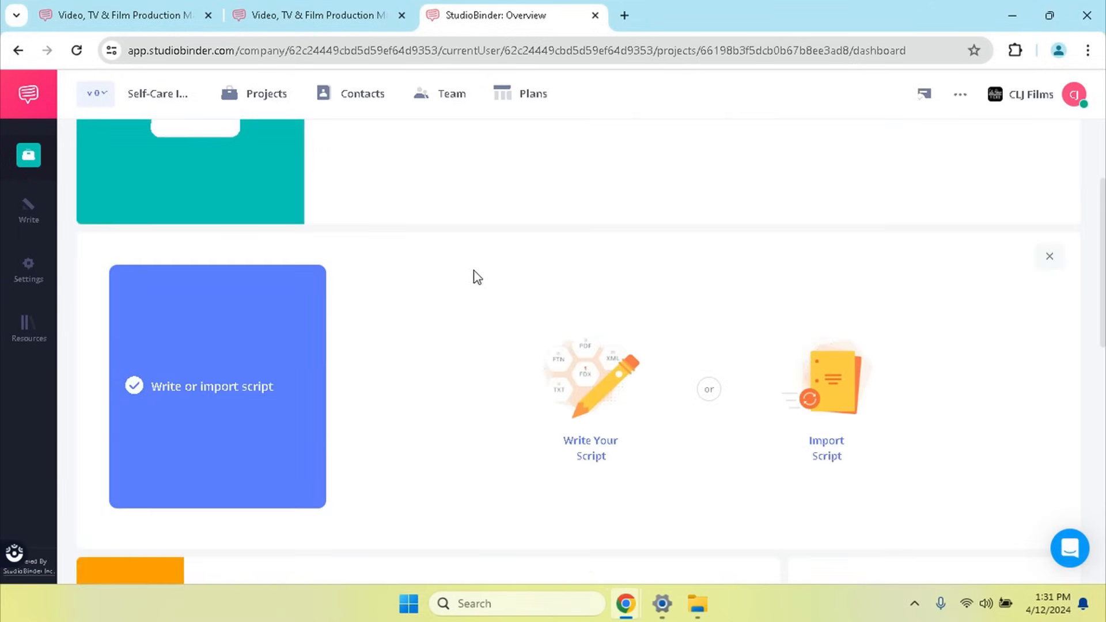
scroll(474, 275, down, 1)
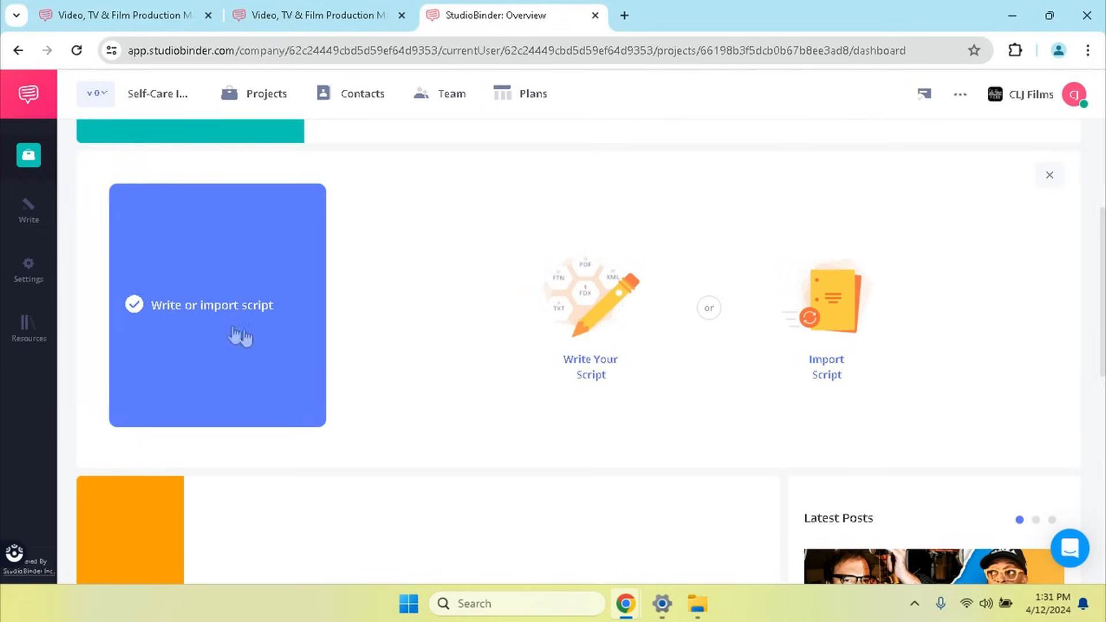
click(822, 326)
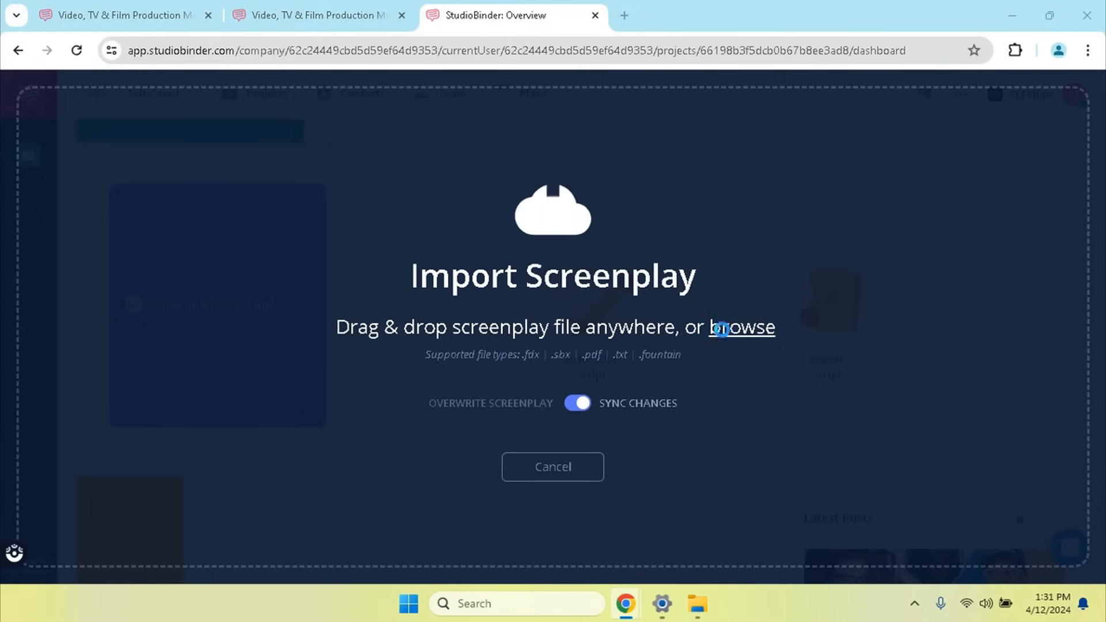
click(720, 331)
drag(671, 511, 579, 402)
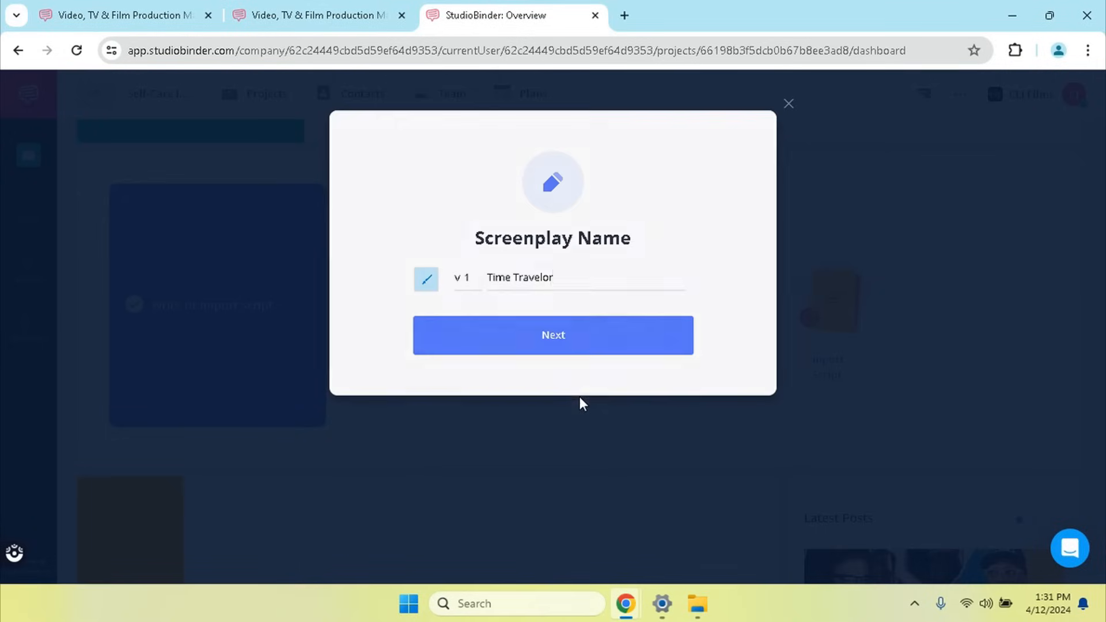
- Replace the screenplay's name with Self-Care In Seconds, keep version 1, and import the script's single listed scene
click(576, 276)
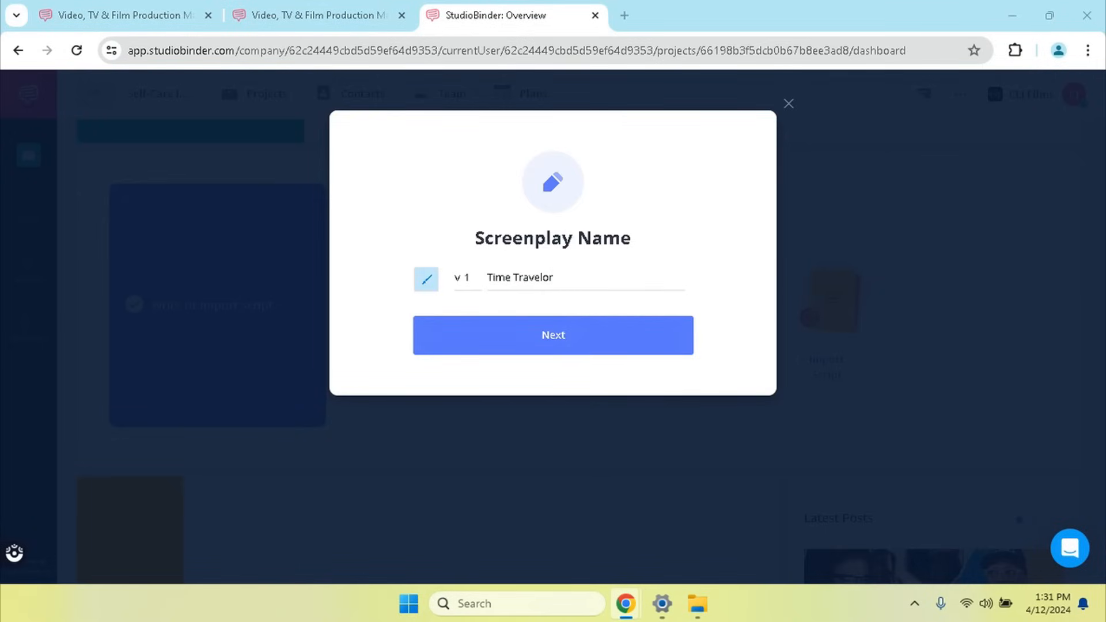
key(BackSpace)
key(BackSpace)
key(BackSpace)
key(BackSpace)
key(BackSpace)
key(BackSpace)
key(BackSpace)
key(BackSpace)
key(BackSpace)
key(BackSpace)
key(BackSpace)
key(BackSpace)
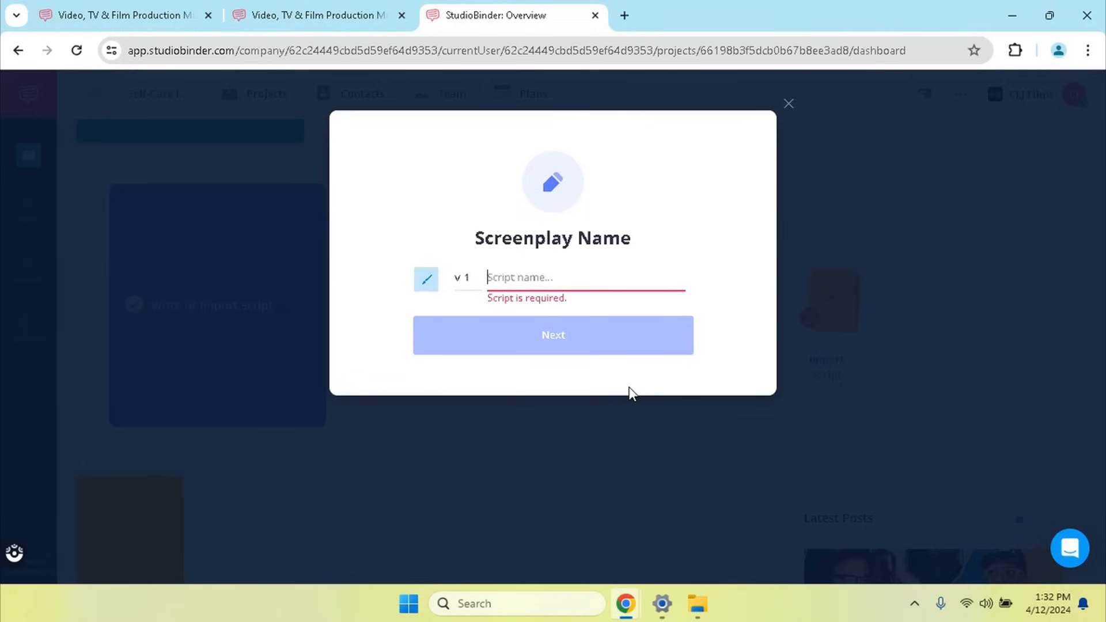
text(Self)
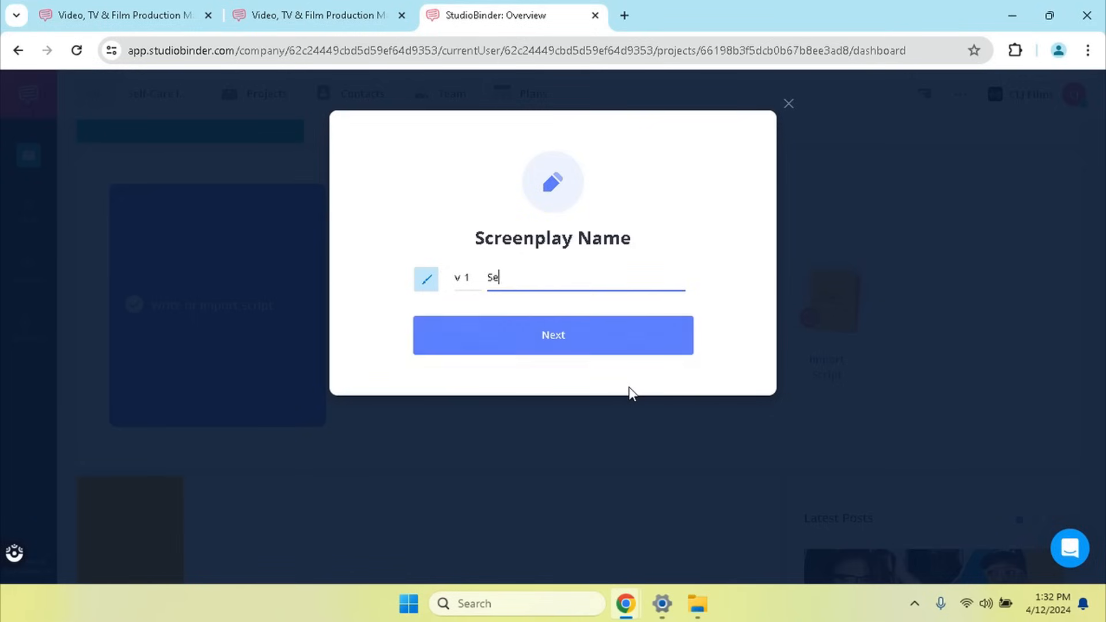
text(-Care In Secons)
click(551, 341)
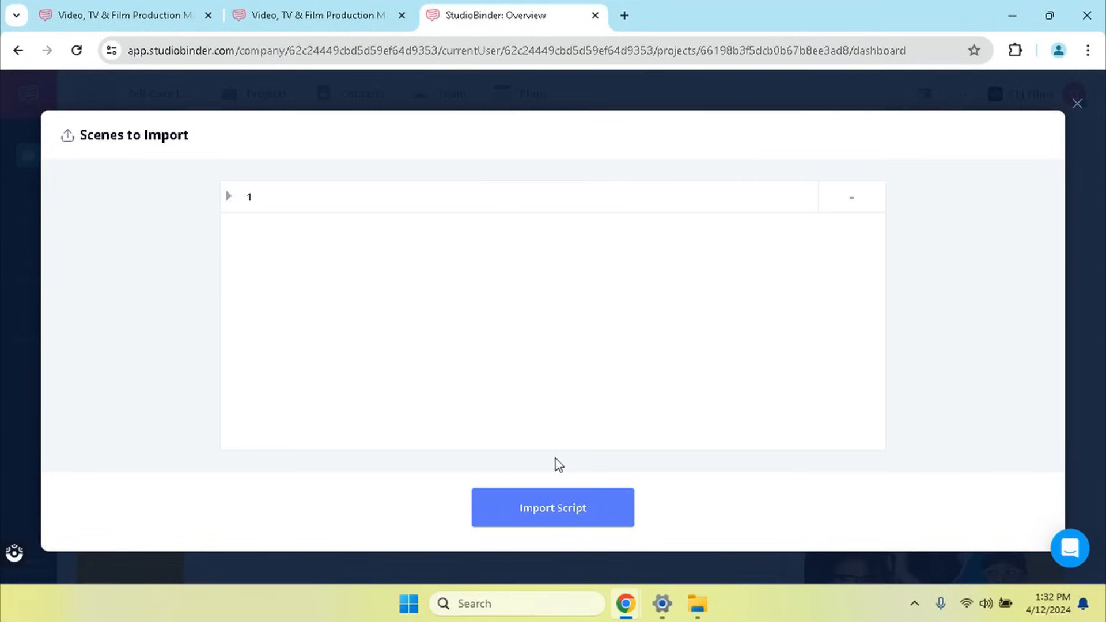
click(557, 511)
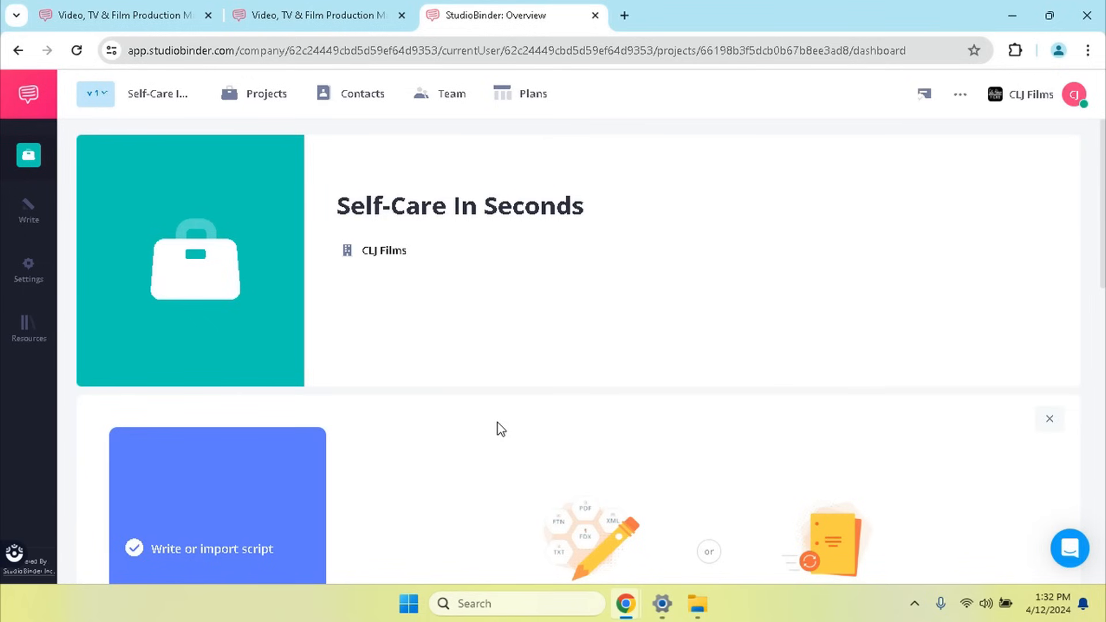
- Look over the project overview after the import, from the project header down to the Write section and Latest Posts
scroll(501, 429, down, 5)
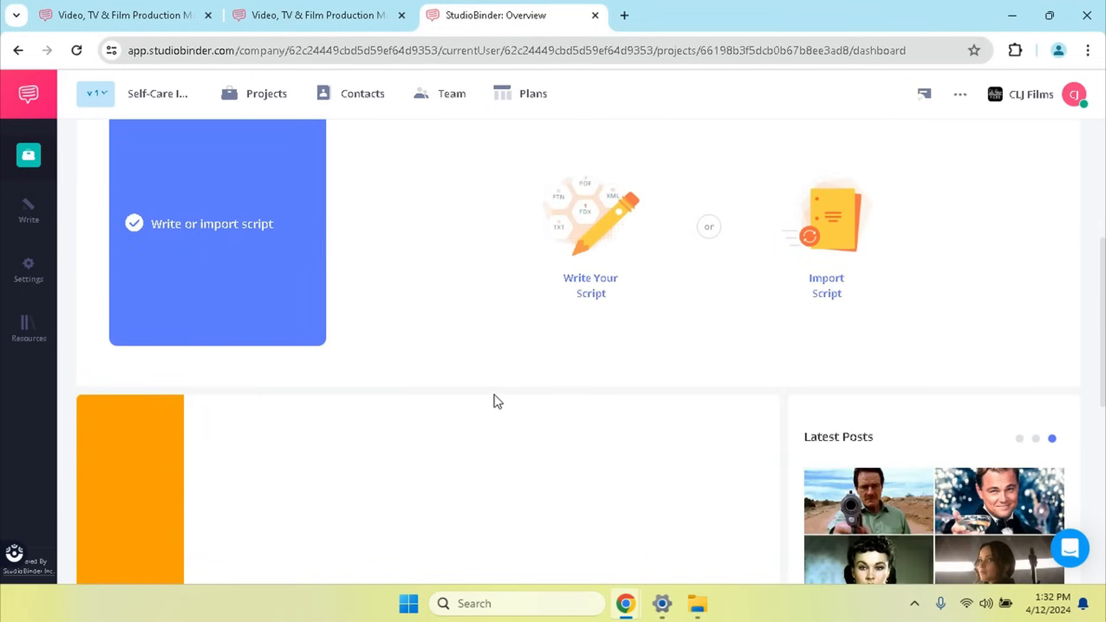
scroll(497, 401, down, 3)
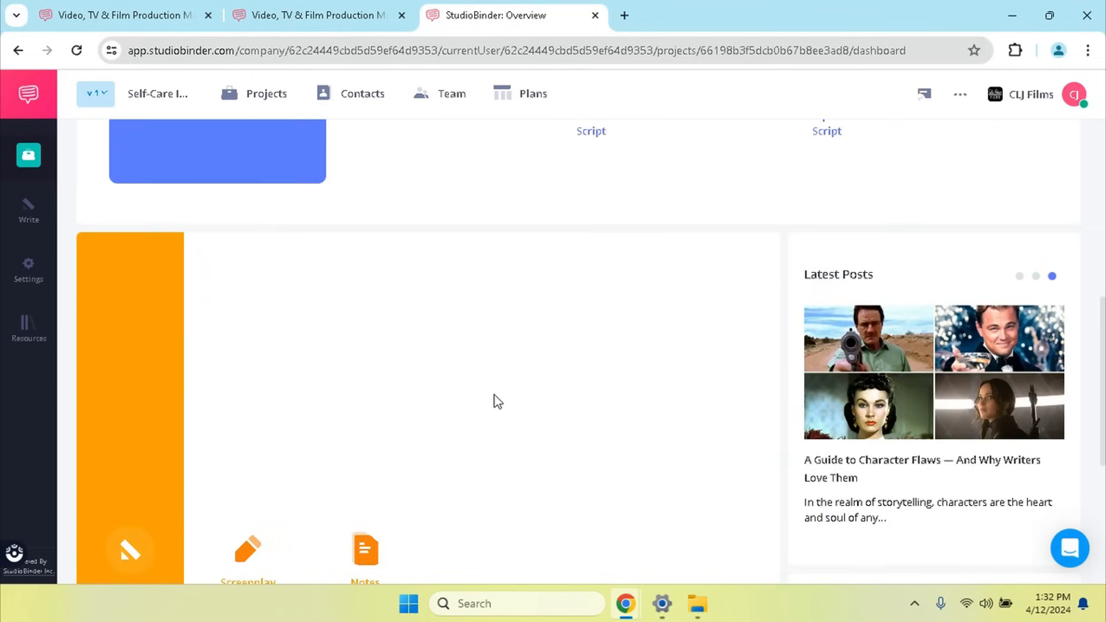
scroll(498, 401, up, 5)
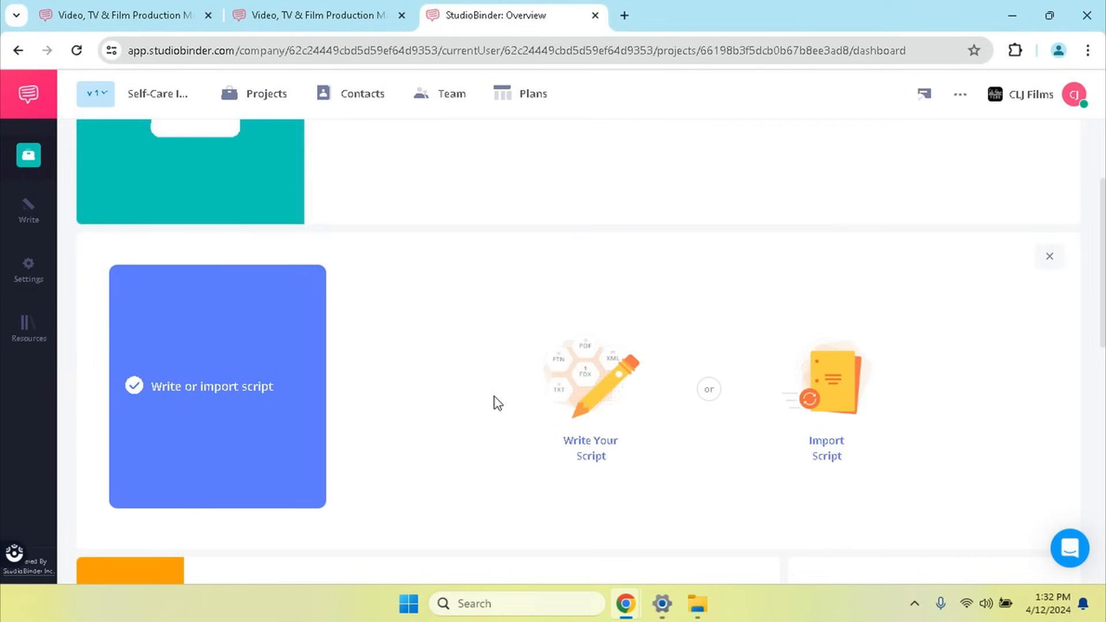
scroll(494, 397, up, 3)
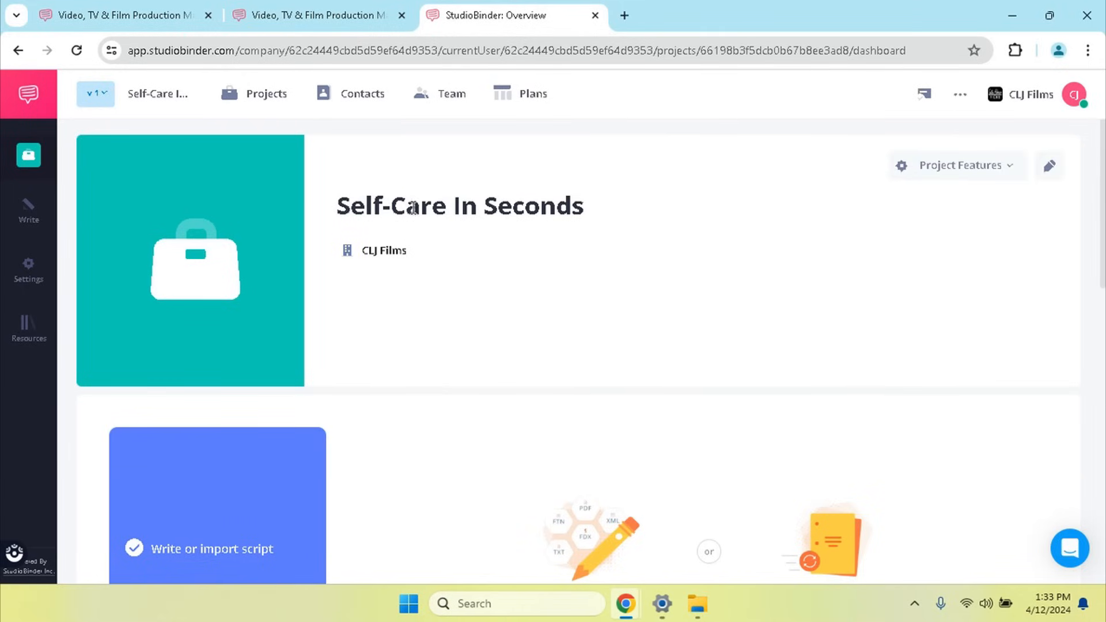
scroll(552, 258, down, 3)
scroll(553, 259, down, 8)
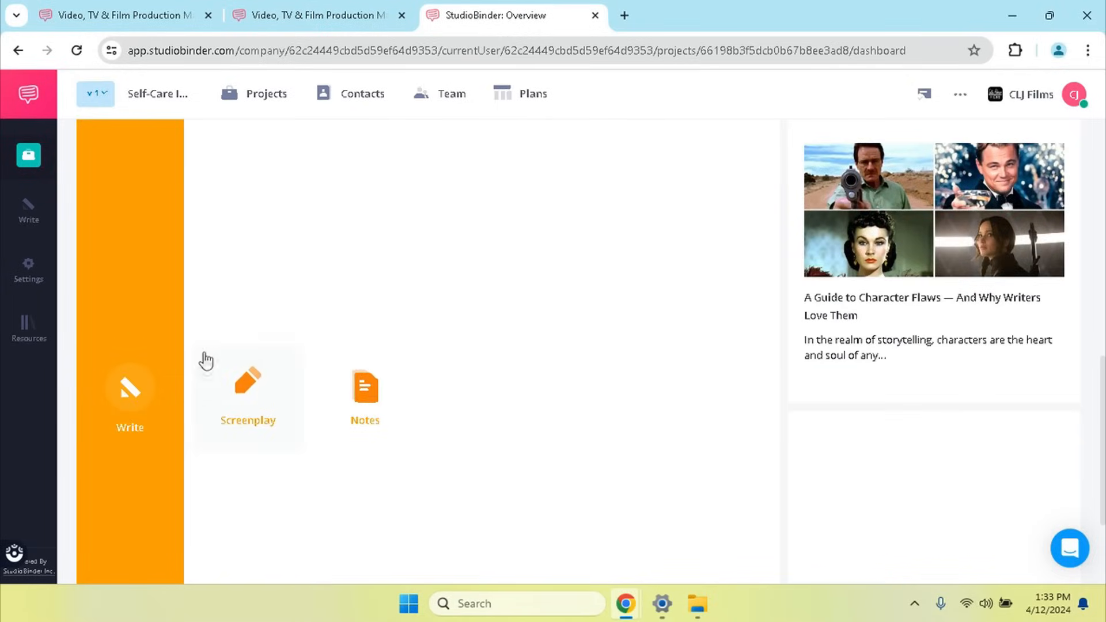
scroll(216, 373, up, 10)
- Open the imported screenplay from the Write feature and check the Time Travelor.docx file name in its revision note
mouse_move(29, 213)
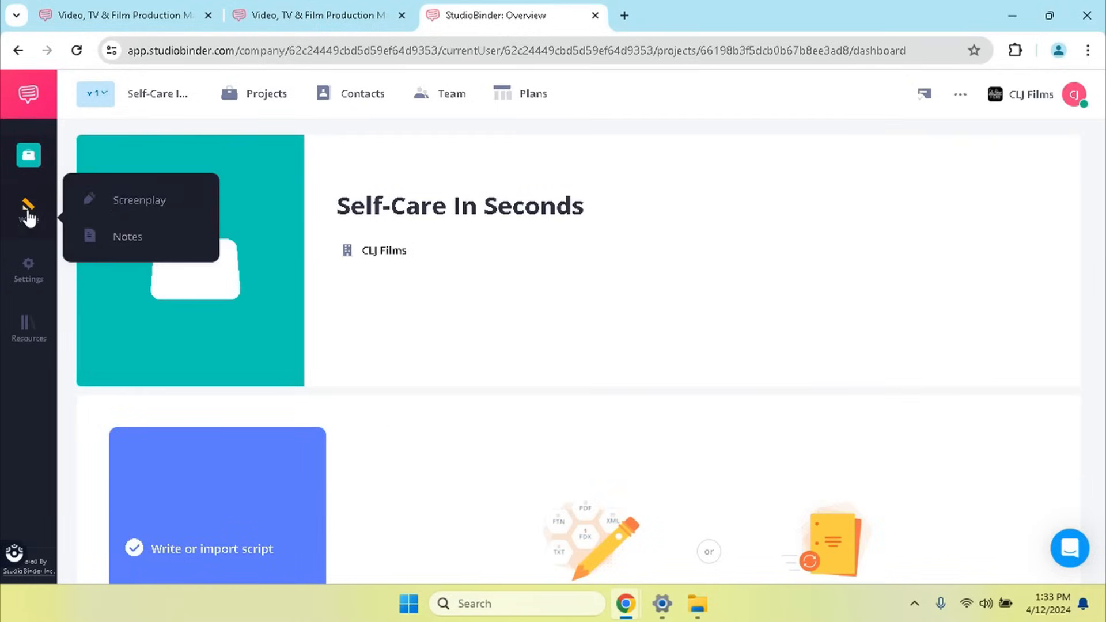
click(144, 211)
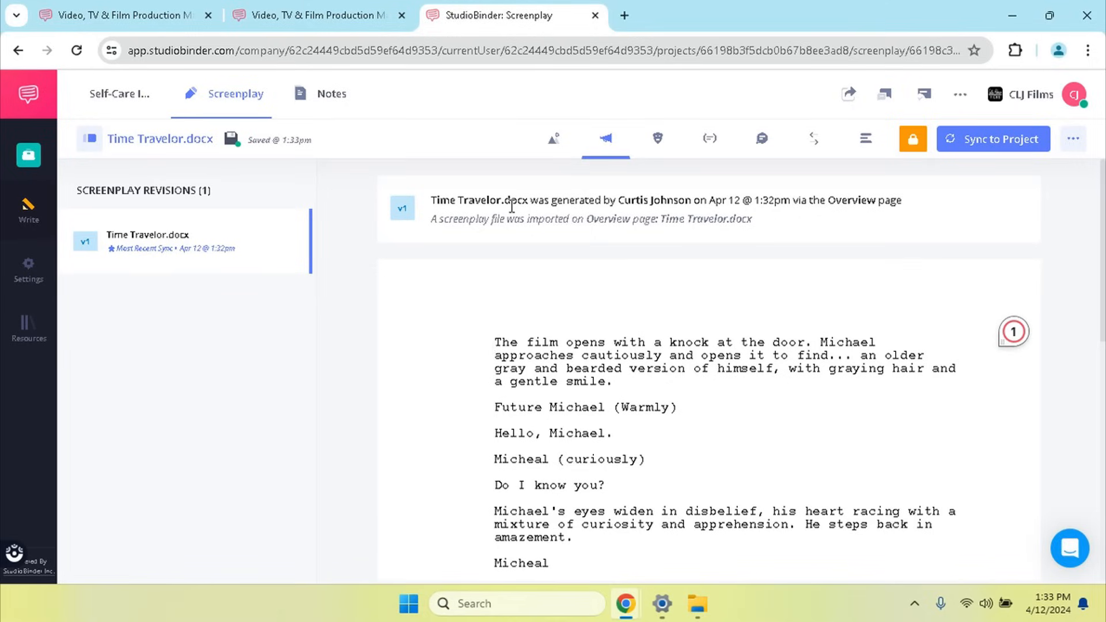
drag(528, 201, 434, 213)
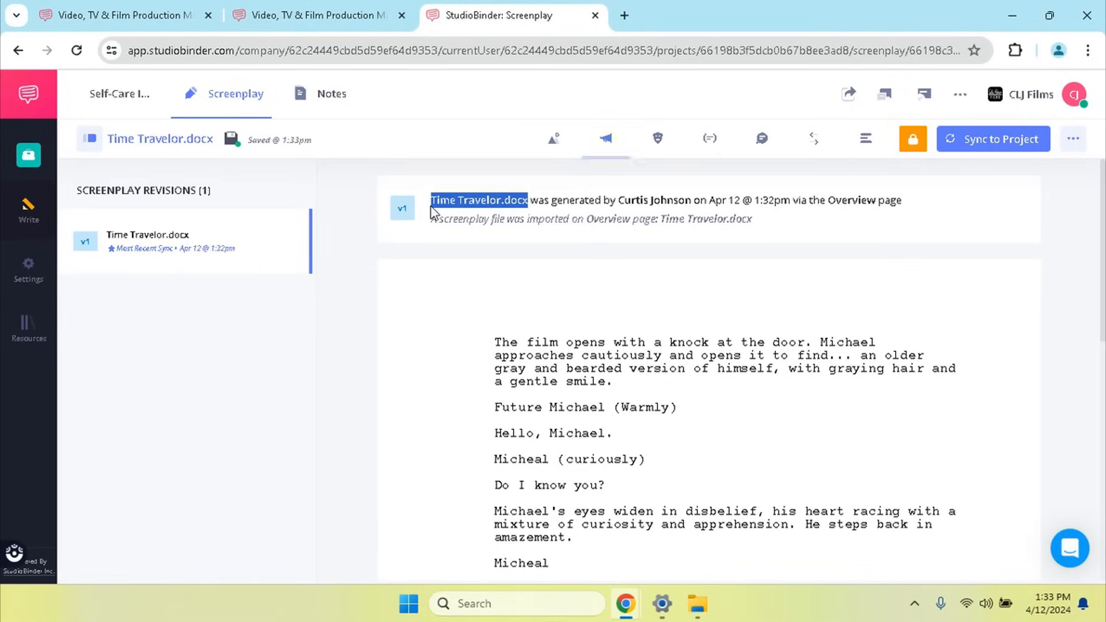
click(519, 271)
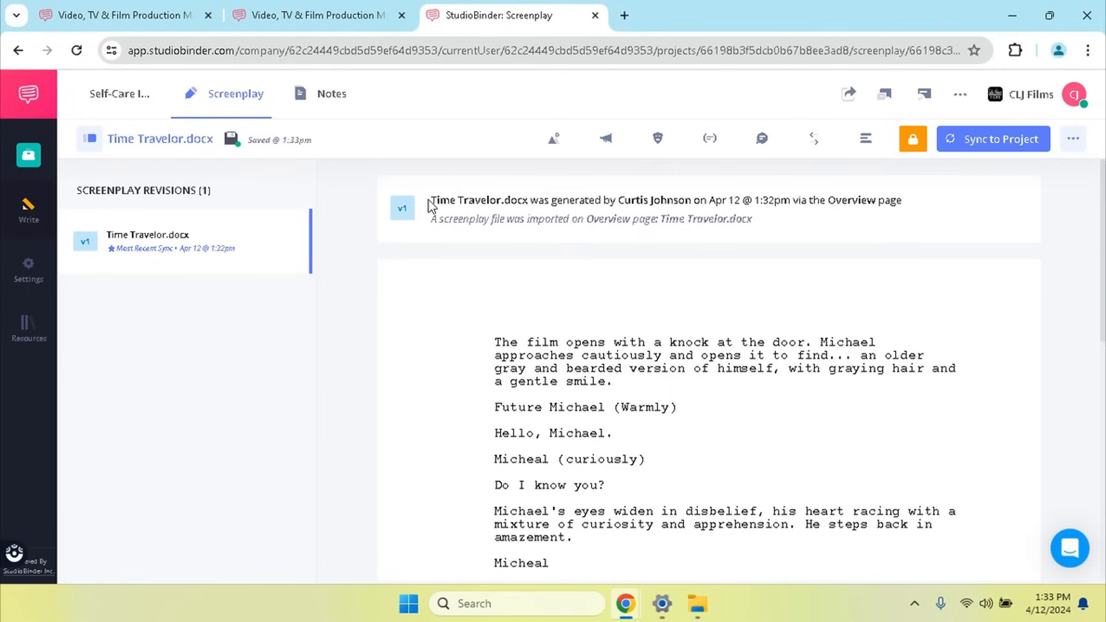
drag(432, 201, 526, 194)
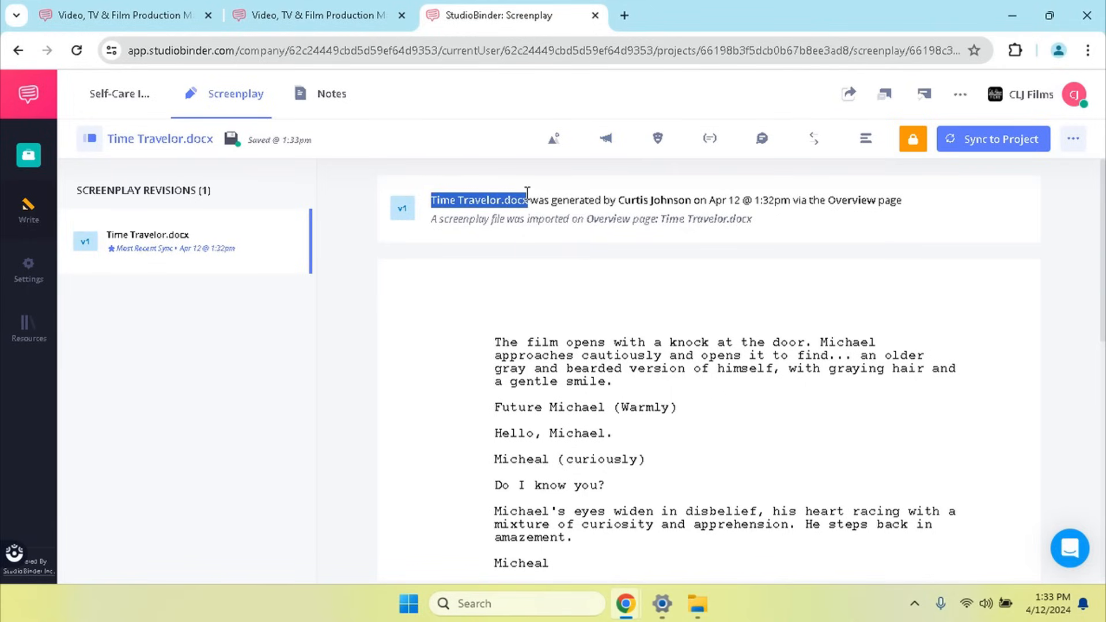
click(524, 261)
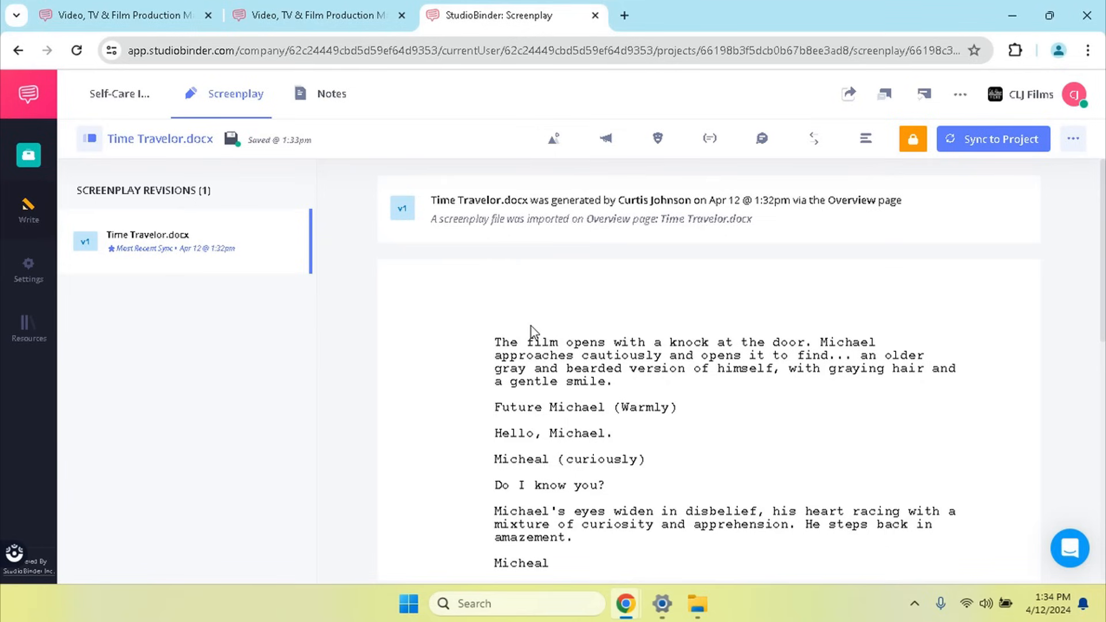
- Read through the imported screenplay's text from the opening knock scene to the end to review its formatting
click(528, 345)
scroll(637, 343, down, 9)
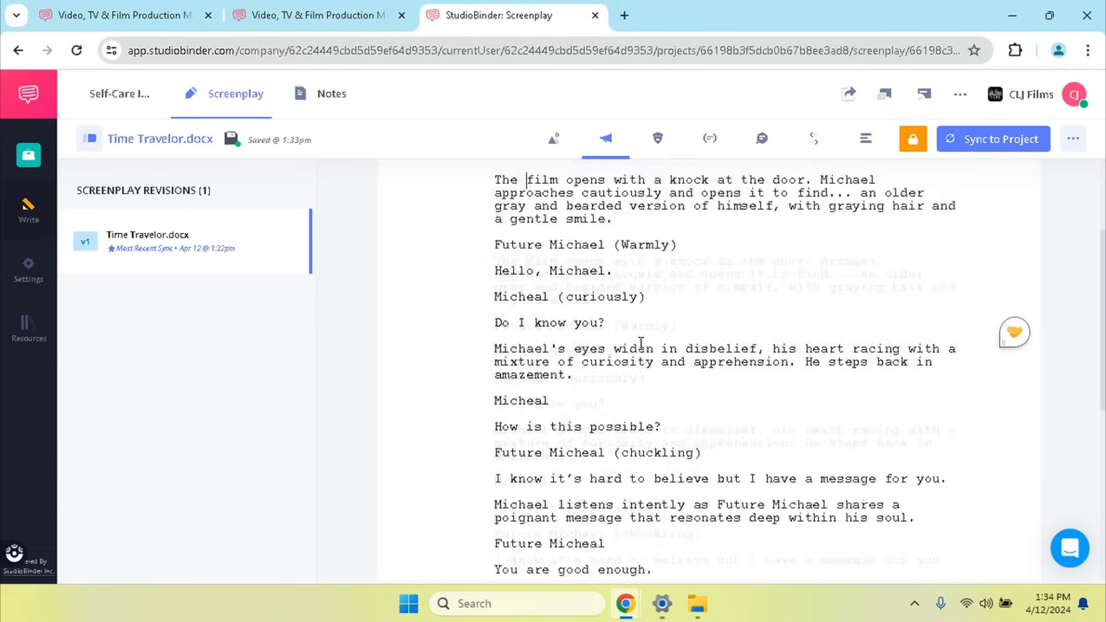
scroll(633, 344, up, 9)
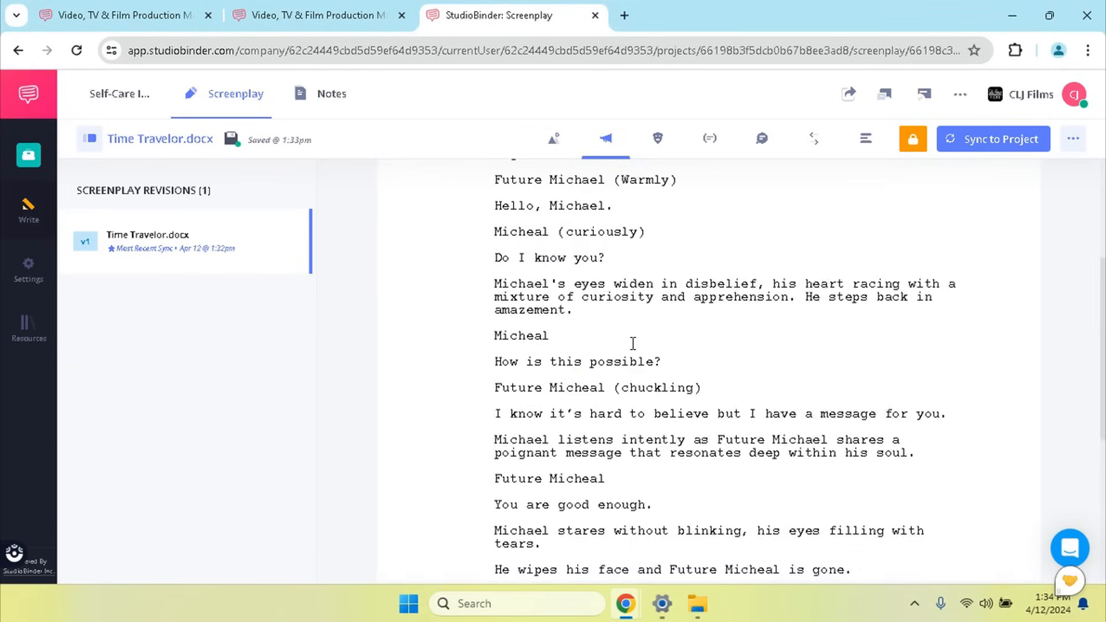
scroll(594, 334, down, 5)
scroll(594, 334, up, 5)
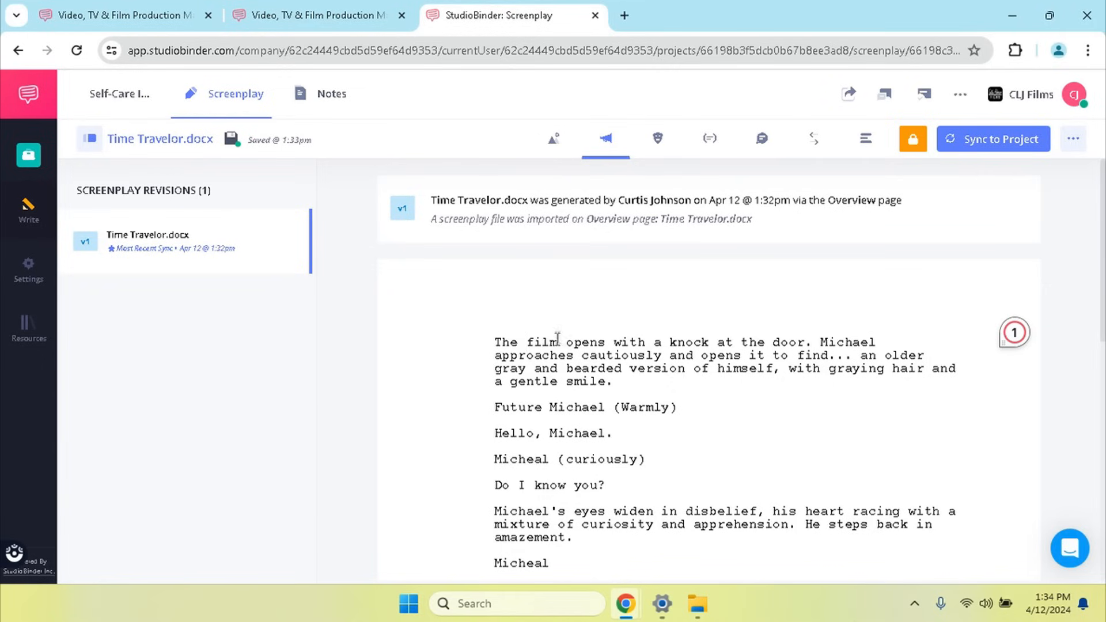
scroll(557, 339, down, 1)
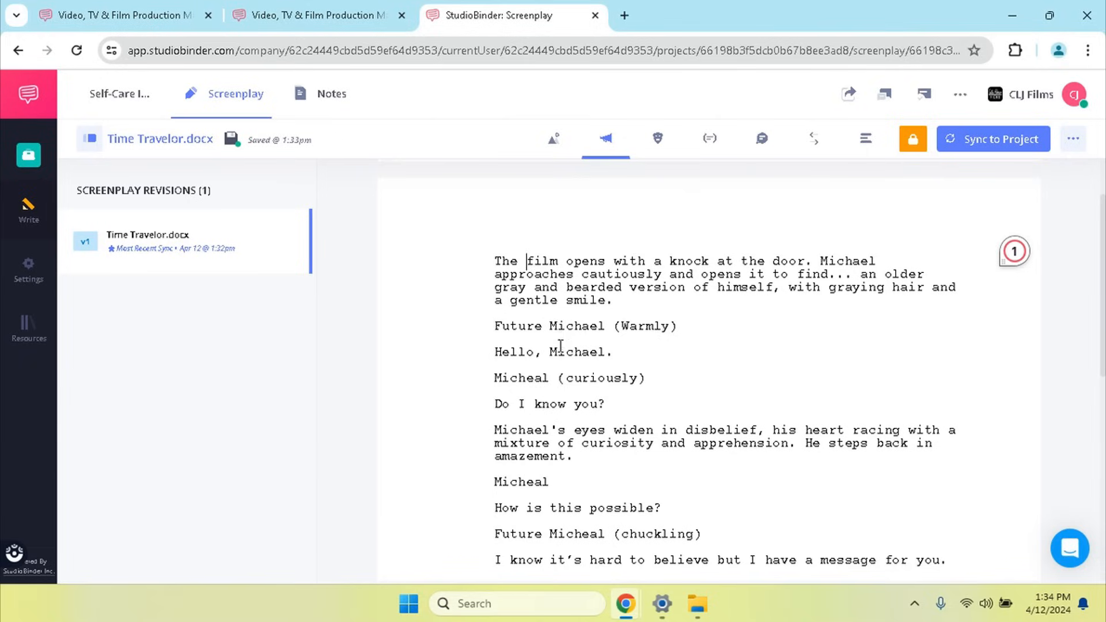
click(566, 326)
click(565, 400)
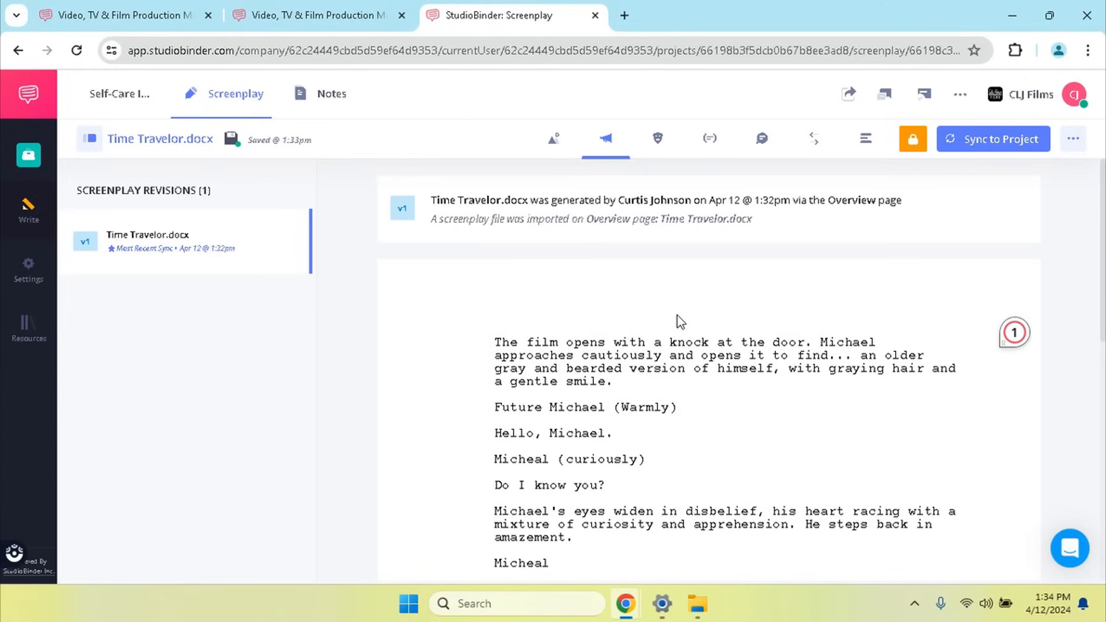
click(630, 317)
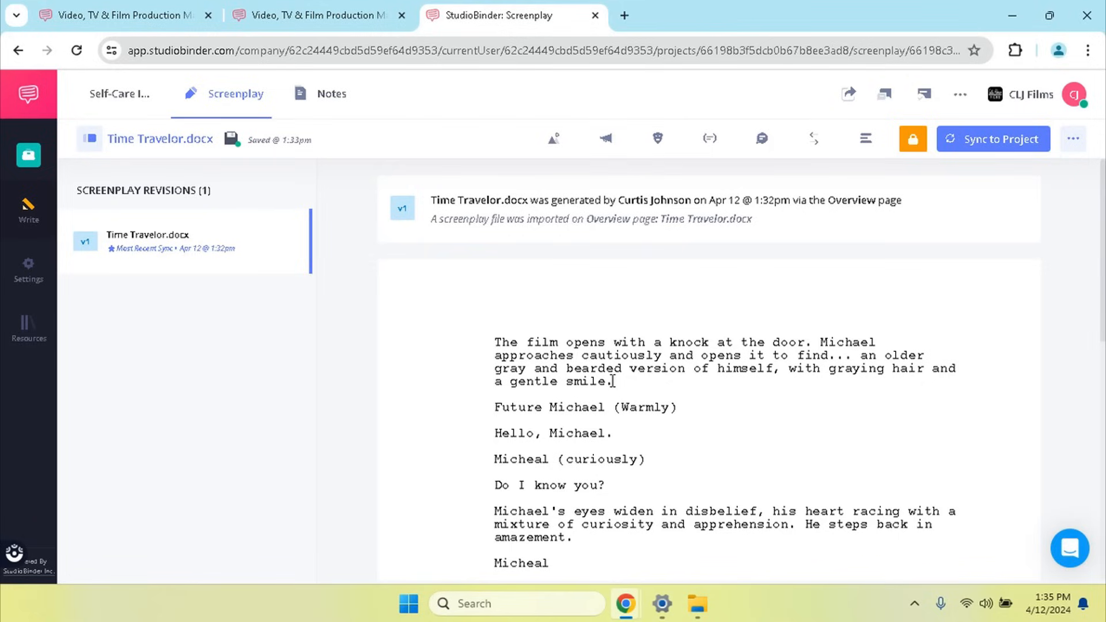
click(501, 341)
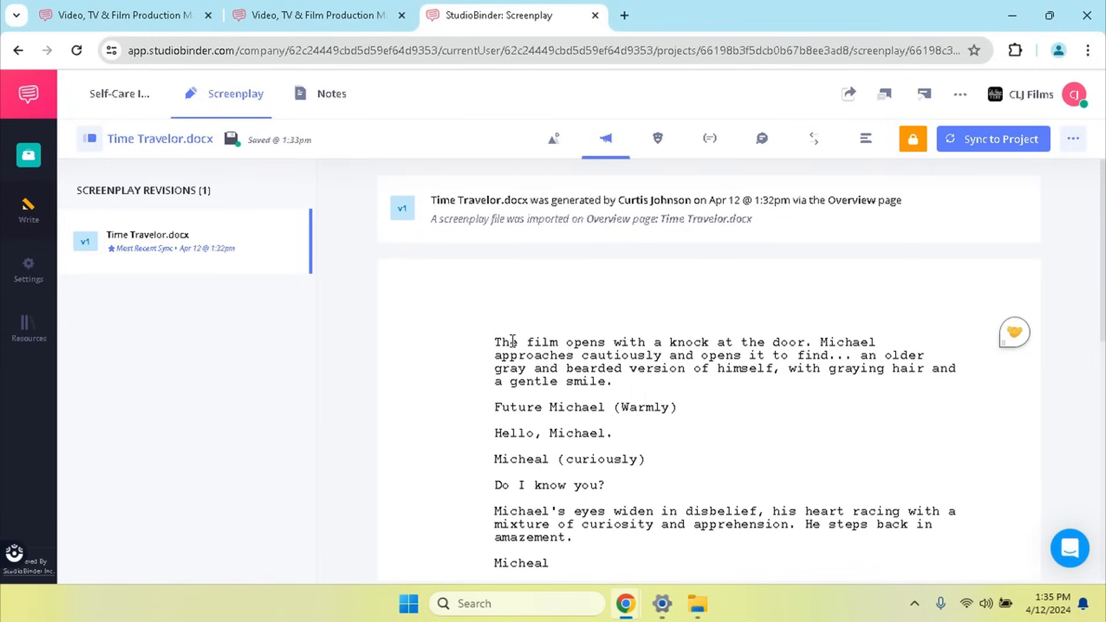
scroll(610, 345, down, 10)
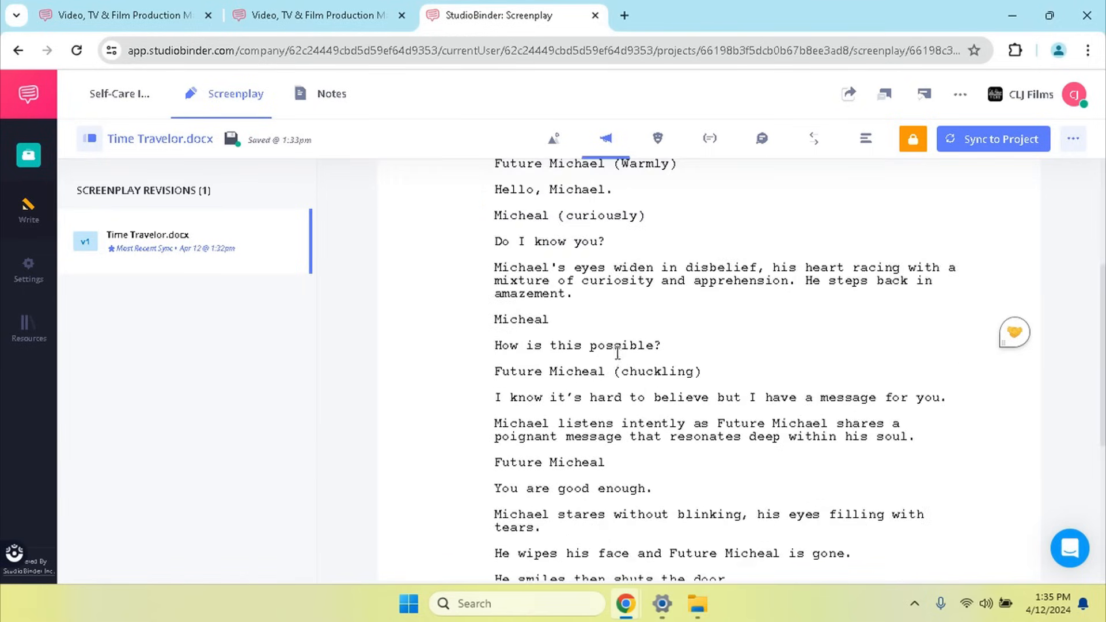
scroll(614, 356, up, 10)
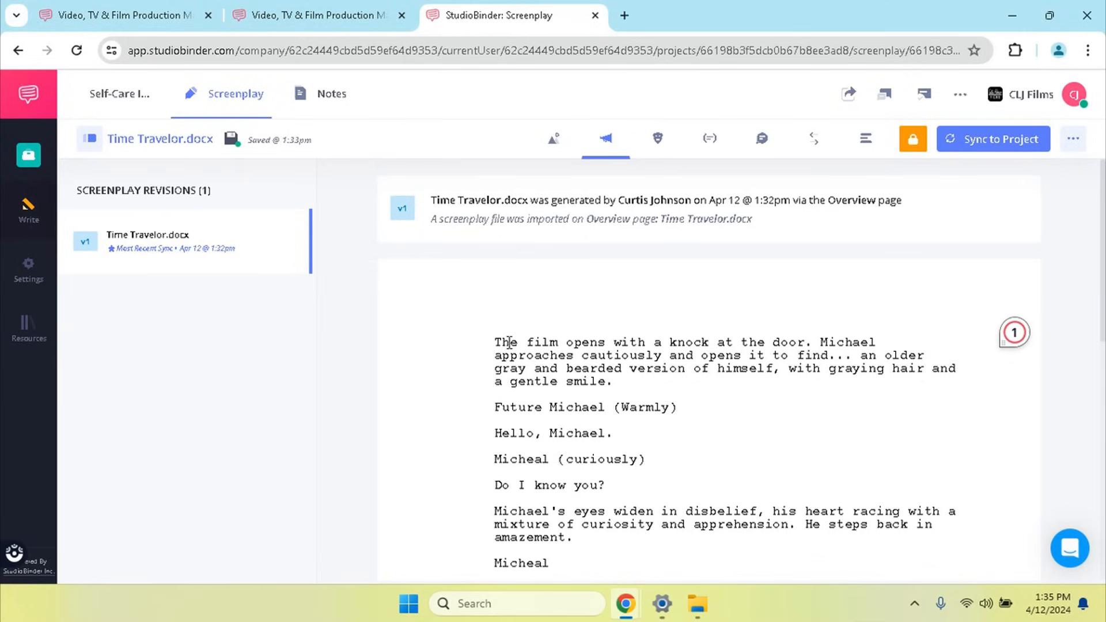
- Insert the scene heading EXT. DOORWAY MORNING on a new line above the screenplay's opening paragraph
click(493, 327)
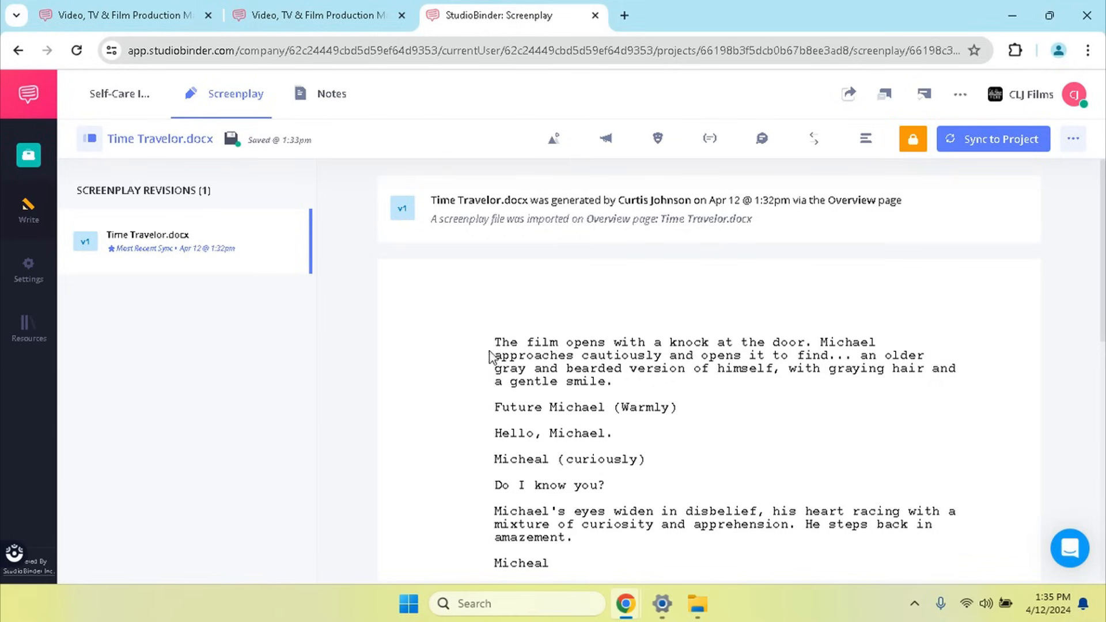
click(495, 342)
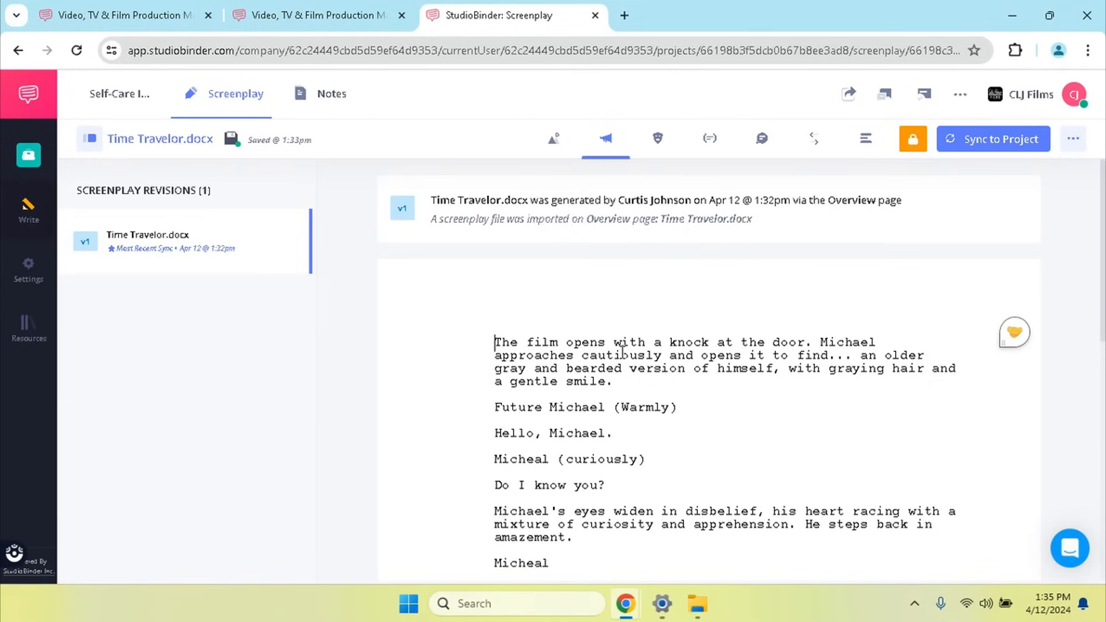
key(Return)
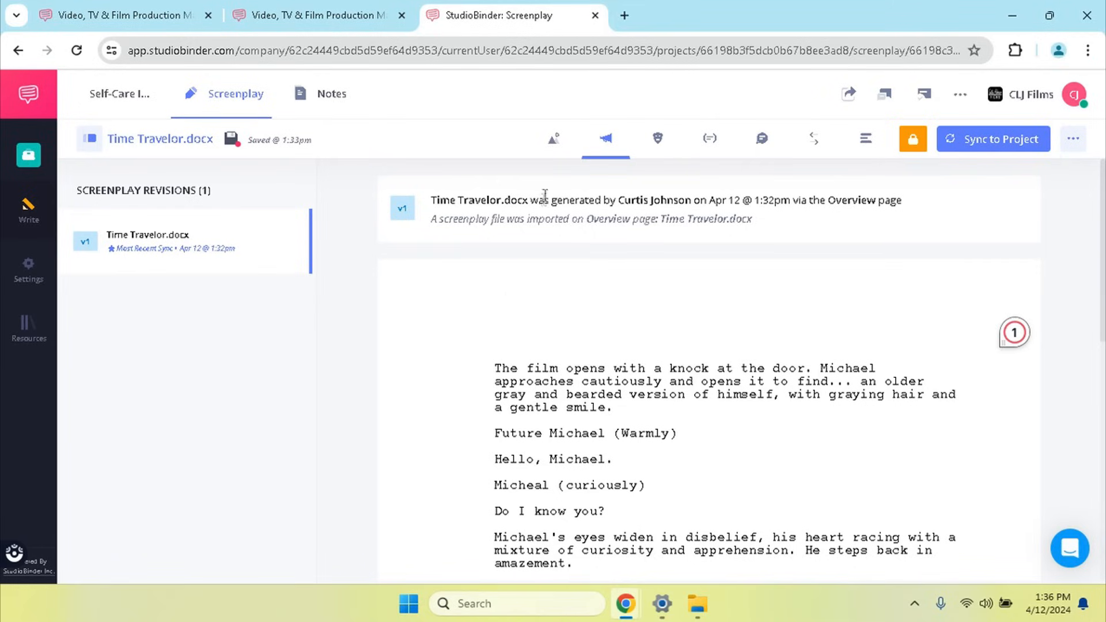
click(552, 143)
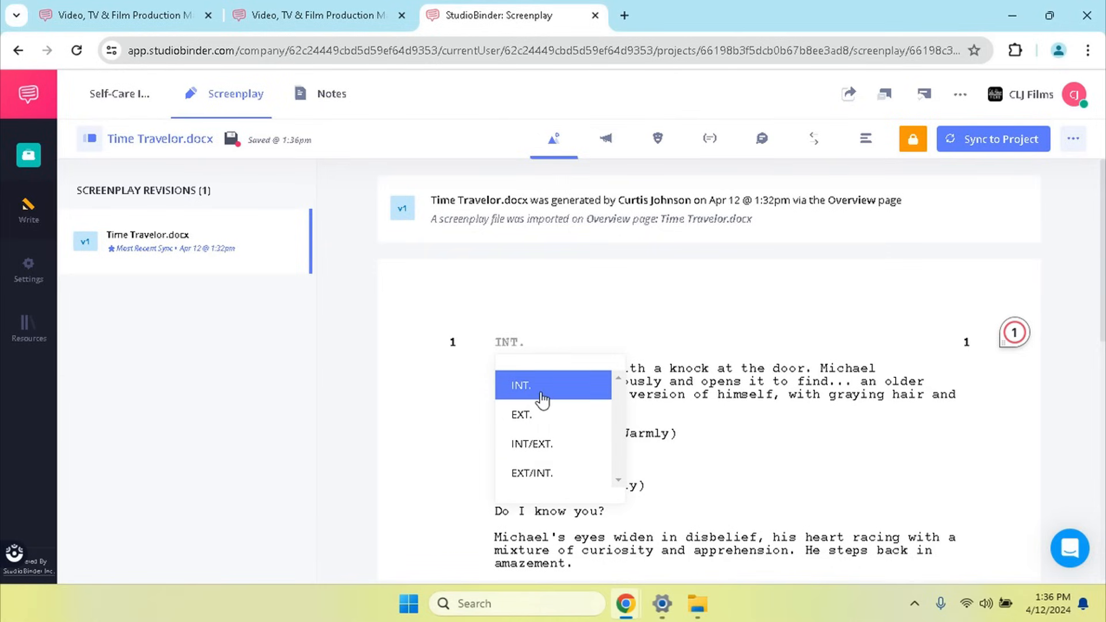
click(542, 414)
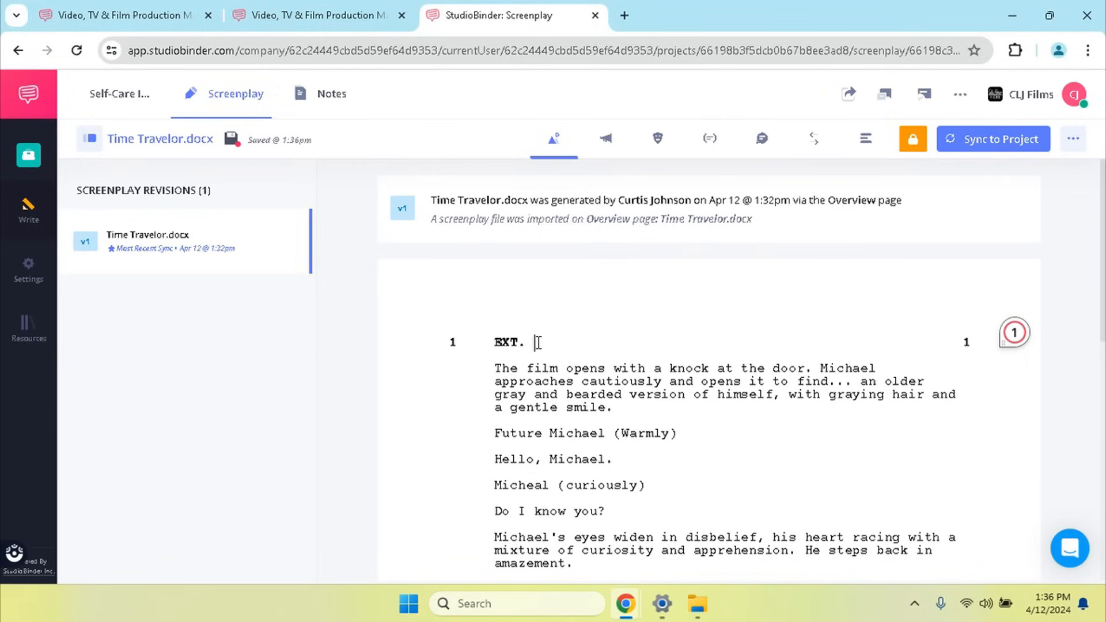
text(DOORWAY)
text(MORNING)
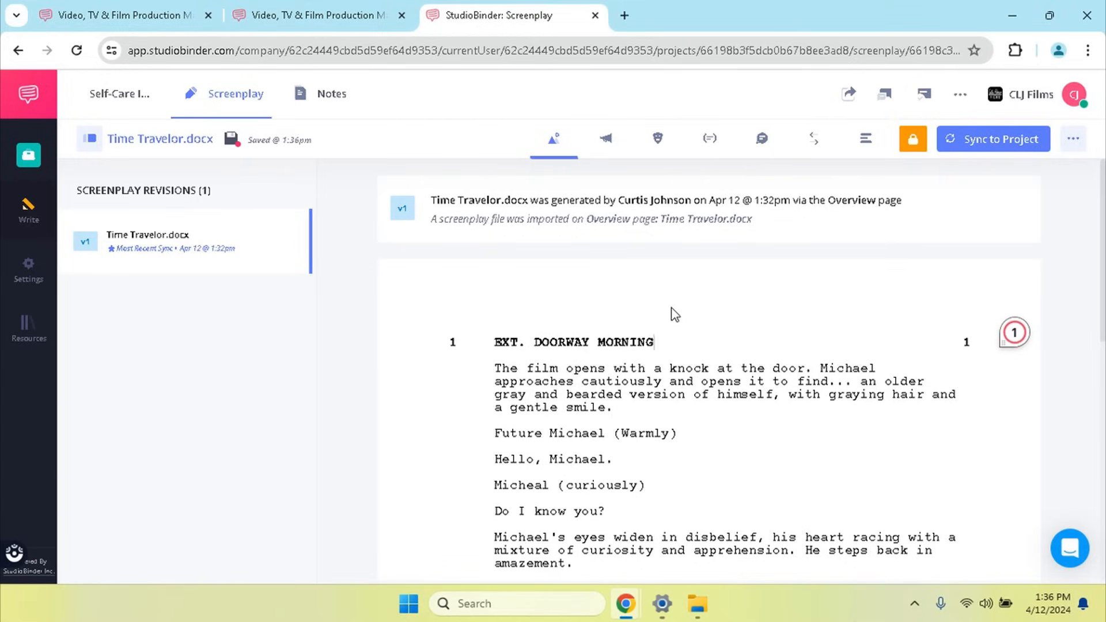
click(720, 368)
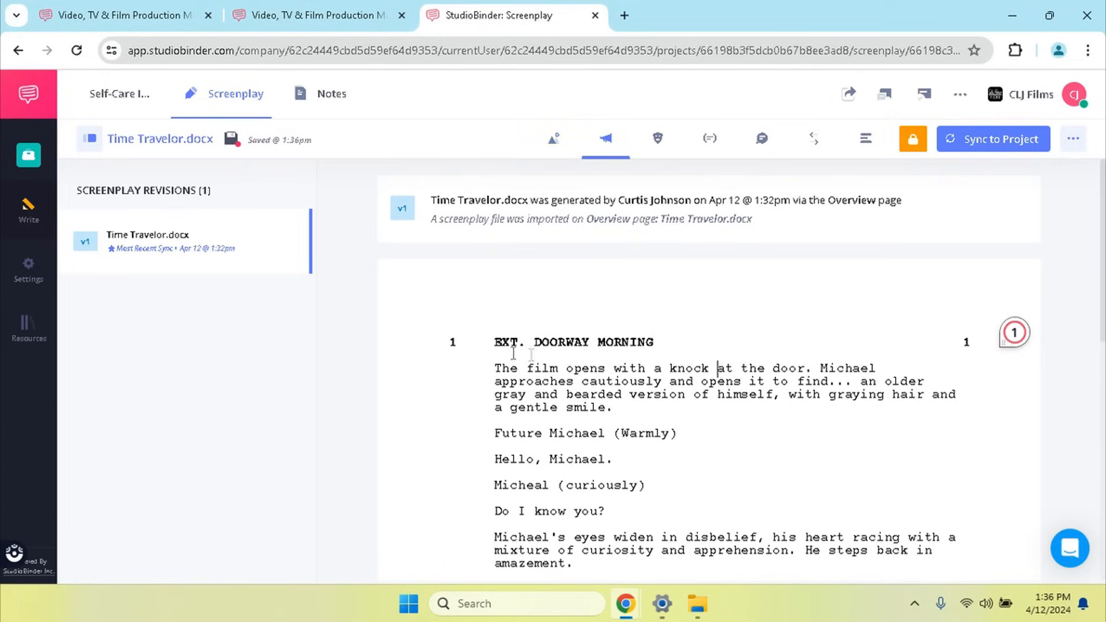
click(720, 305)
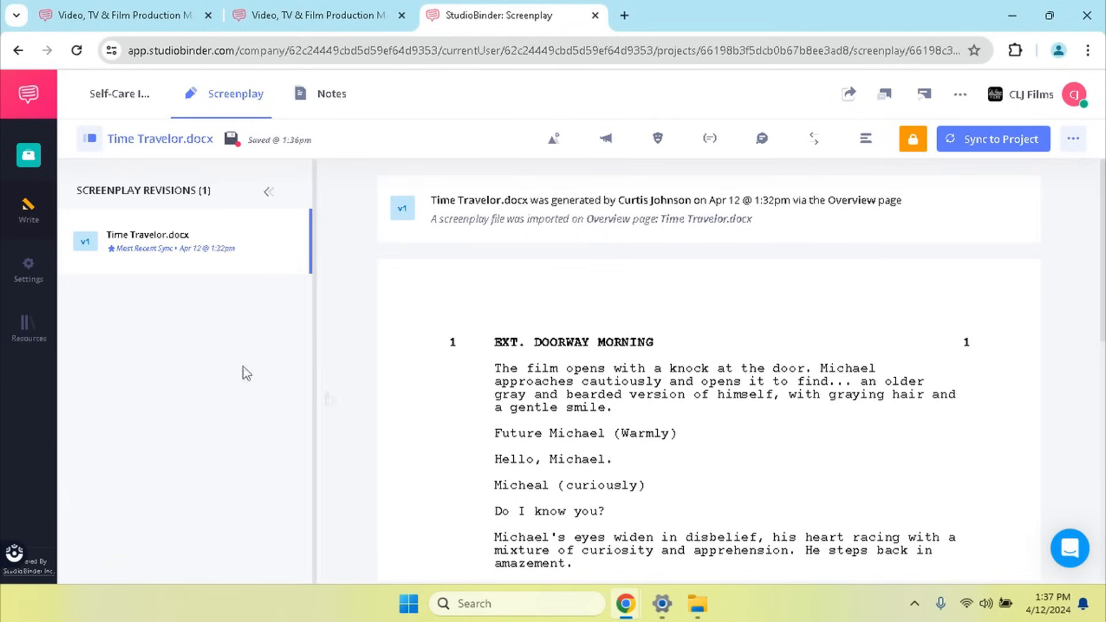
- Delete the ellipsis after "opens it to find" in the opening paragraph
scroll(654, 348, down, 1)
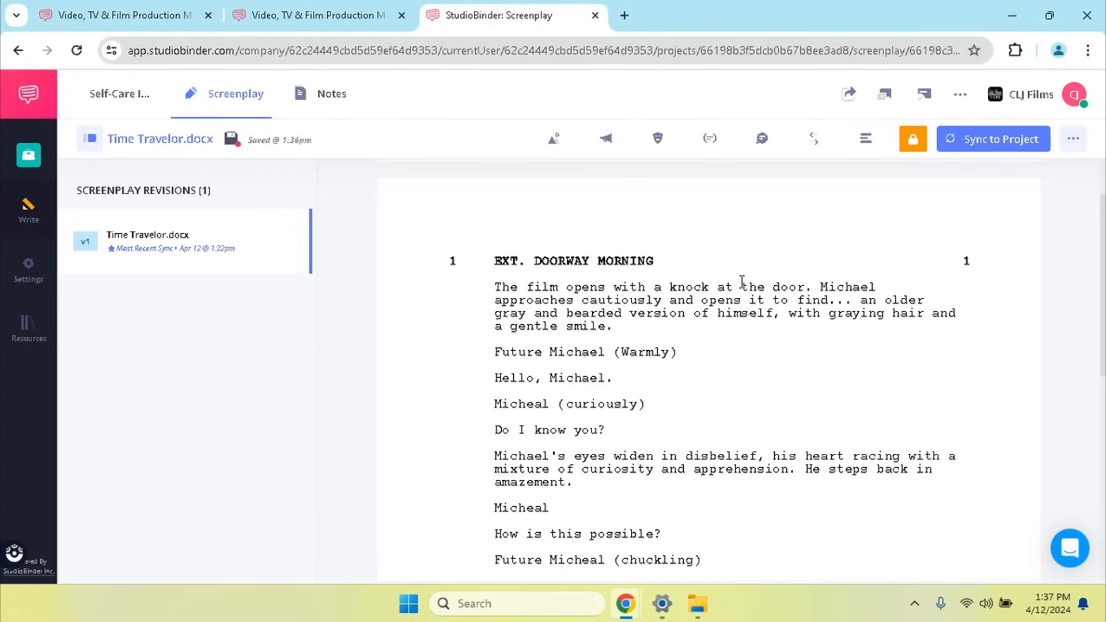
click(837, 299)
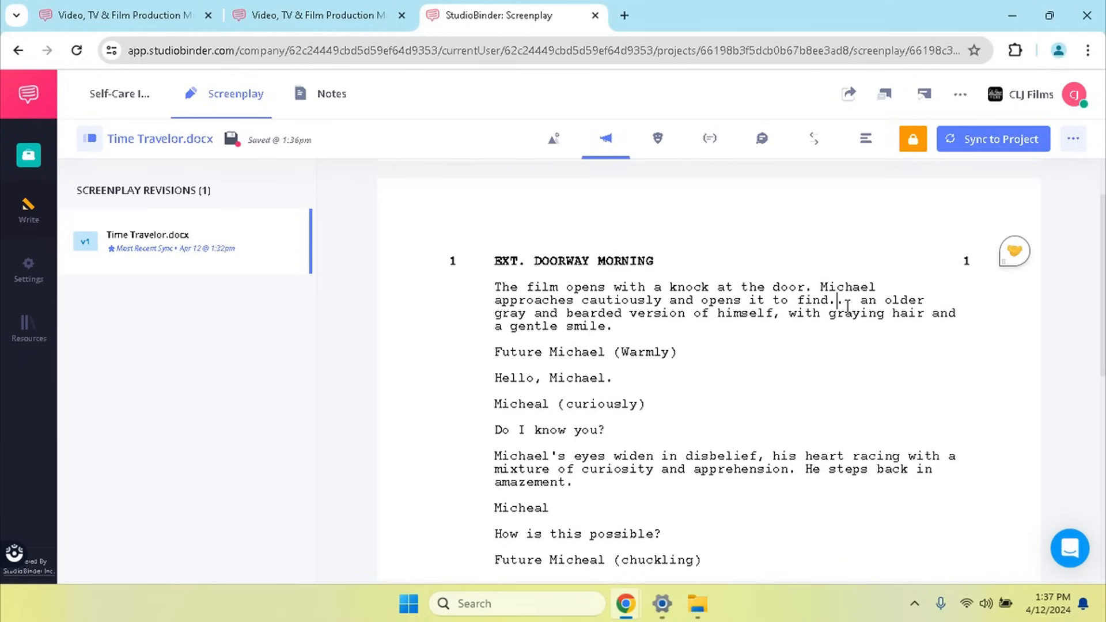
key(Delete)
key(Delete)
key(BackSpace)
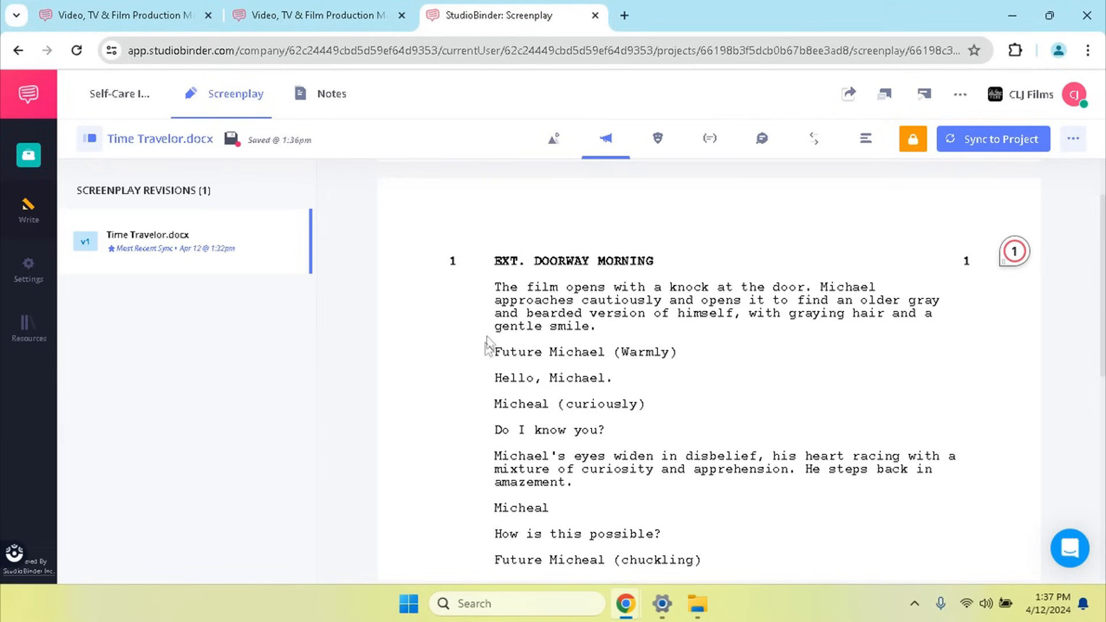
- Apply the Action format to the opening paragraph below the scene heading
drag(593, 321, 492, 300)
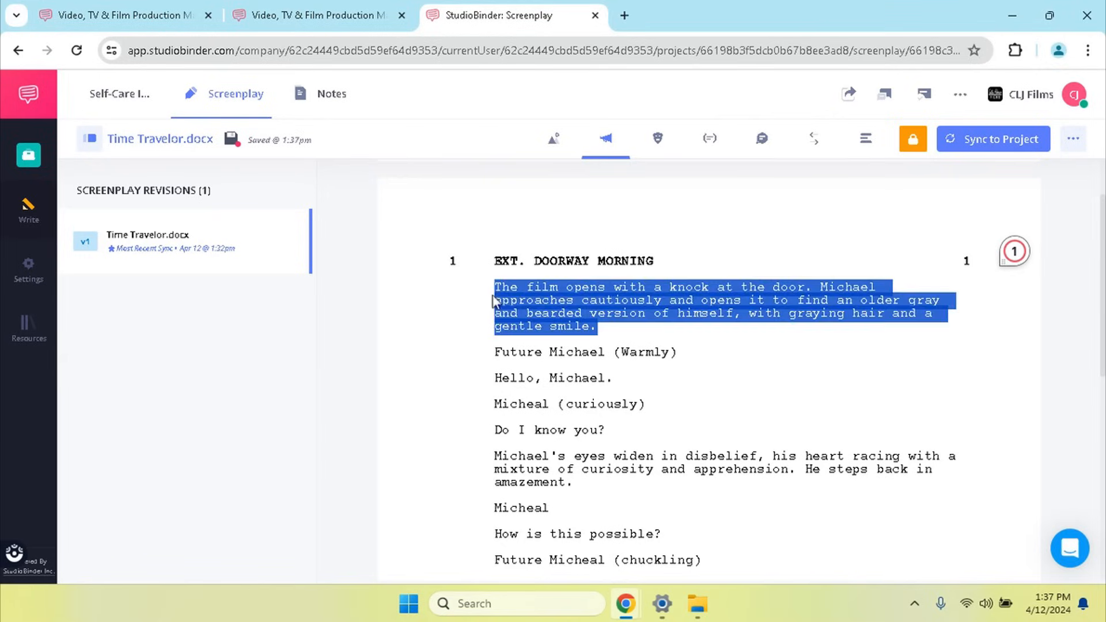
click(606, 138)
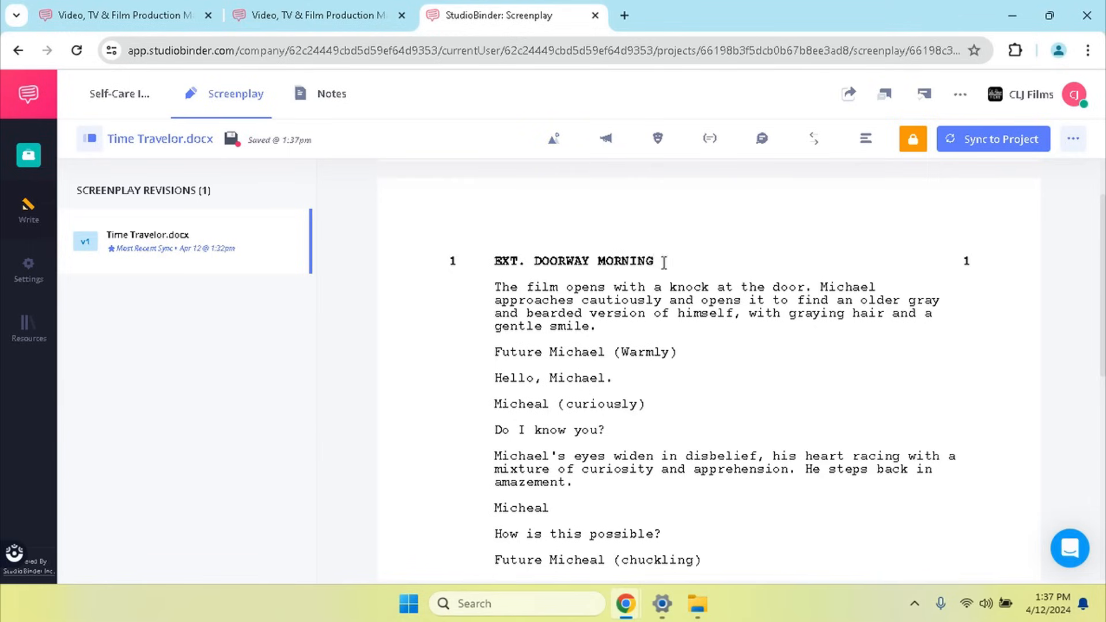
drag(657, 260, 465, 265)
click(465, 265)
click(612, 206)
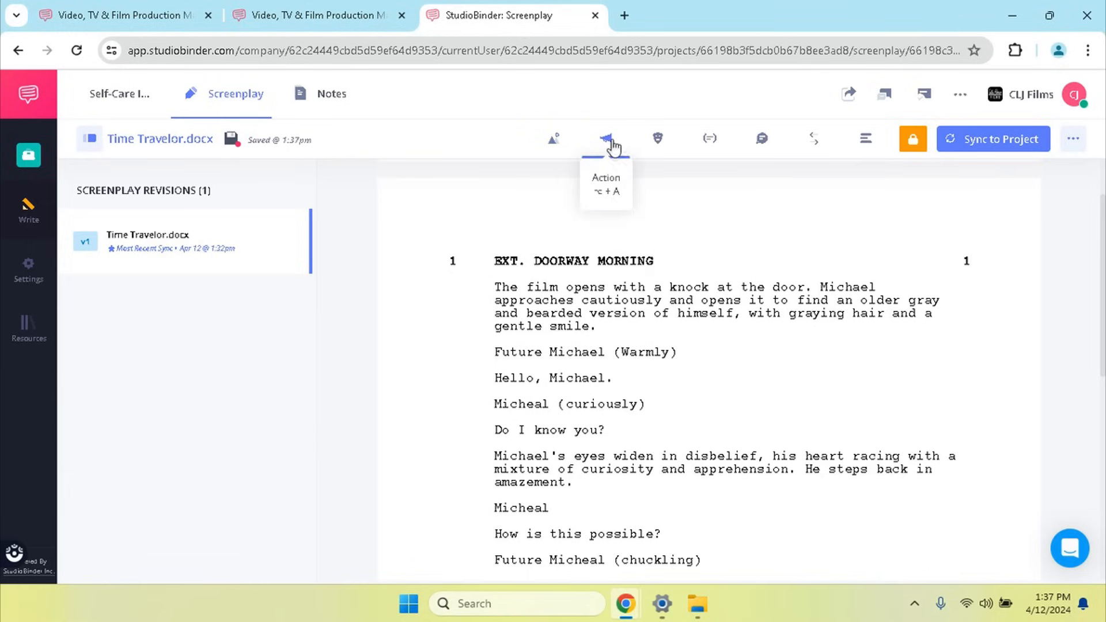
drag(601, 326, 494, 286)
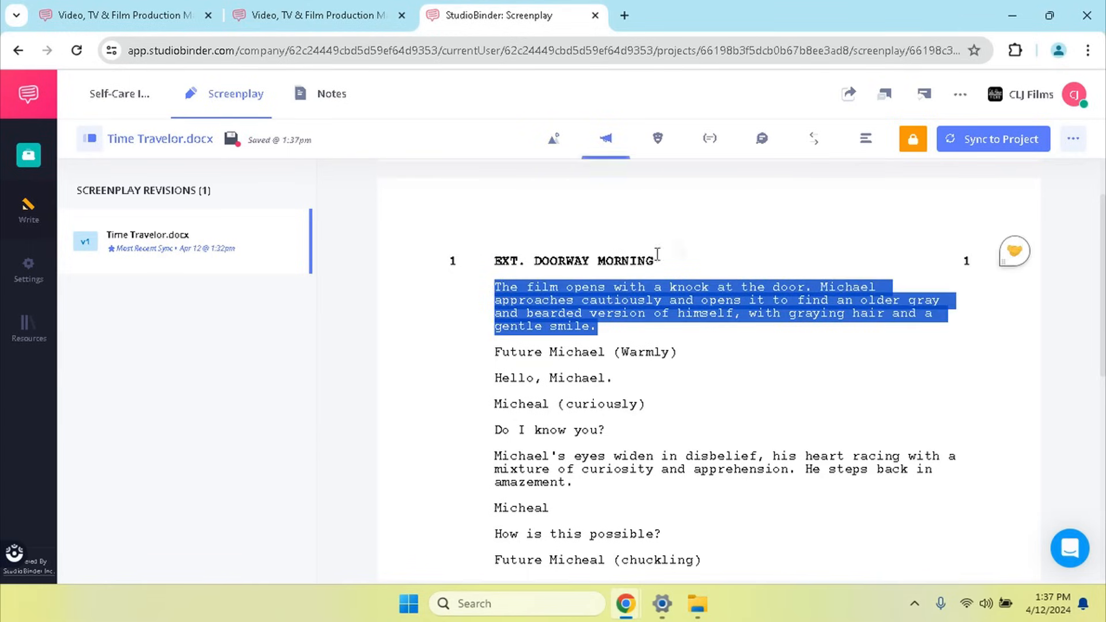
click(653, 227)
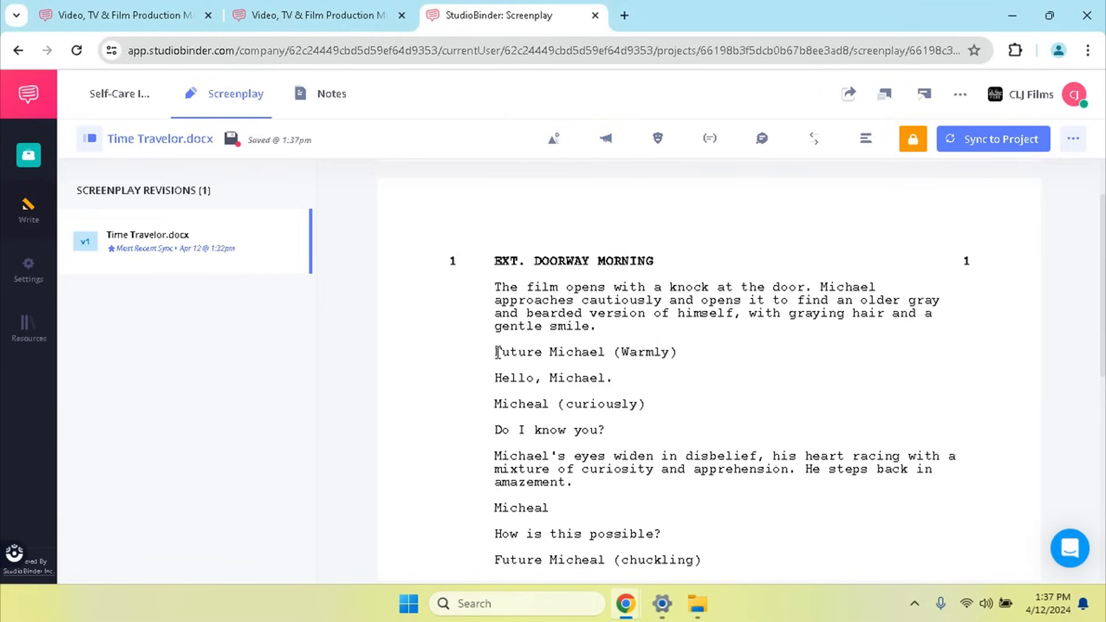
- Format the "Future Michael (Warmly)" line as a Character element
drag(496, 352, 684, 353)
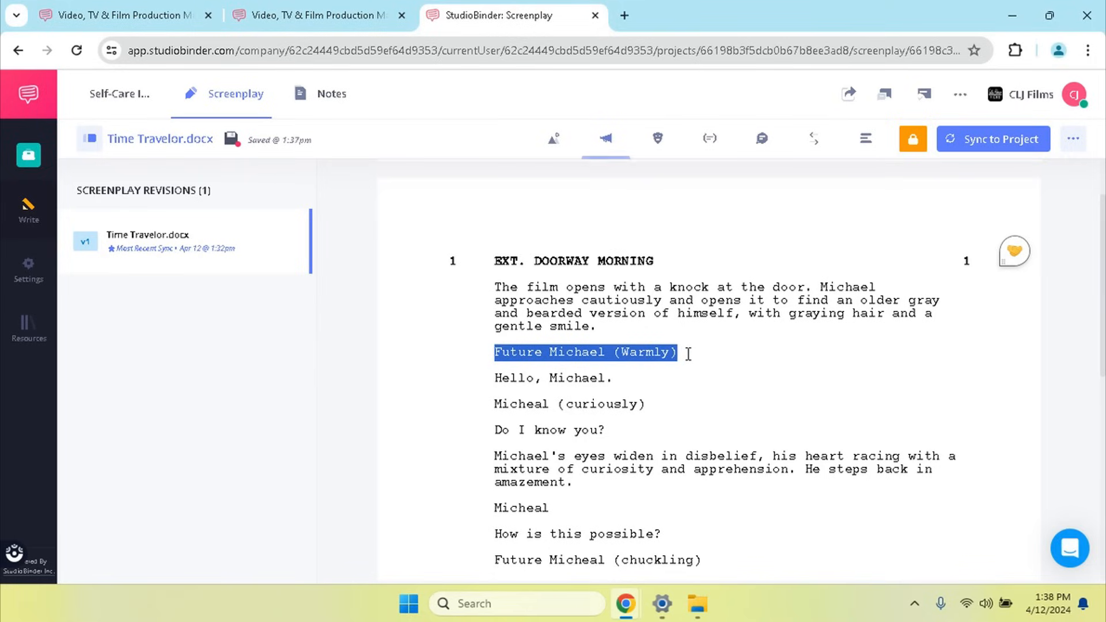
click(659, 378)
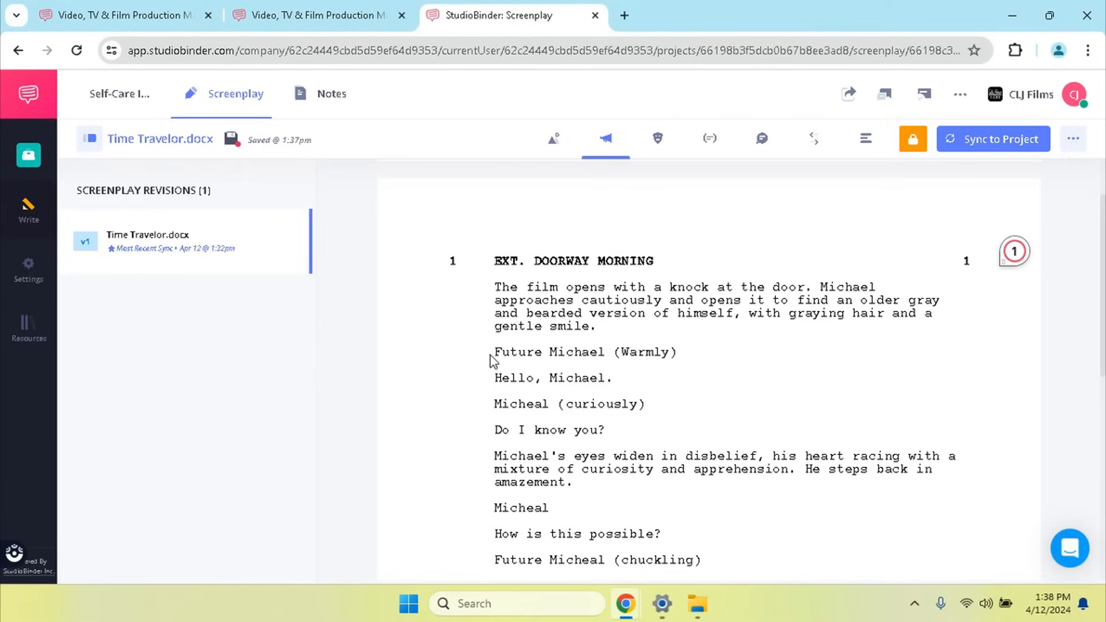
drag(494, 353, 608, 352)
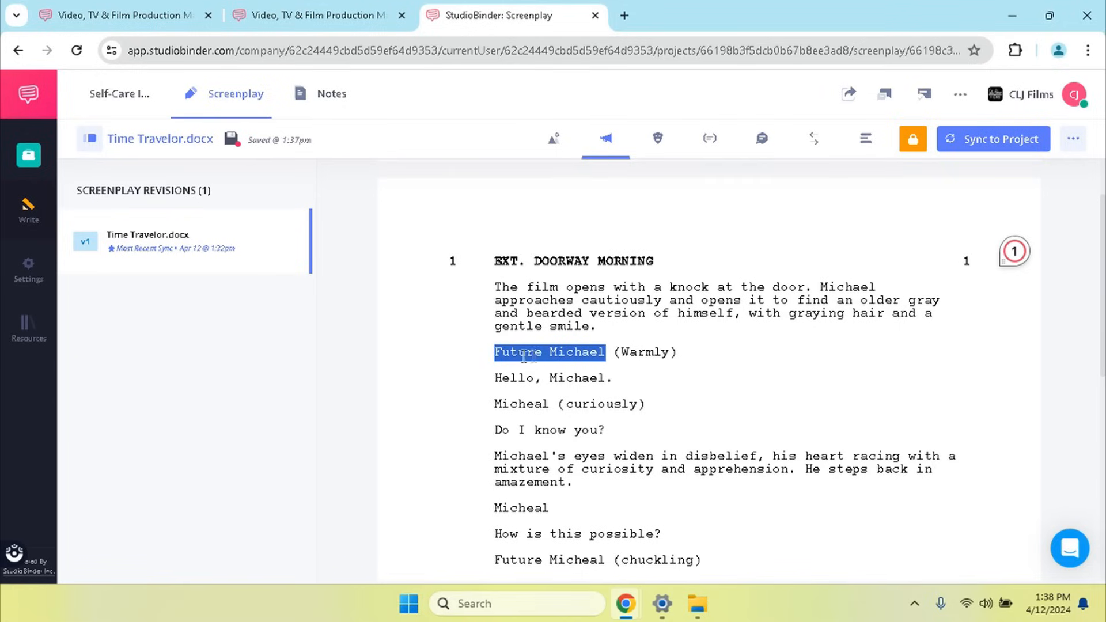
click(657, 151)
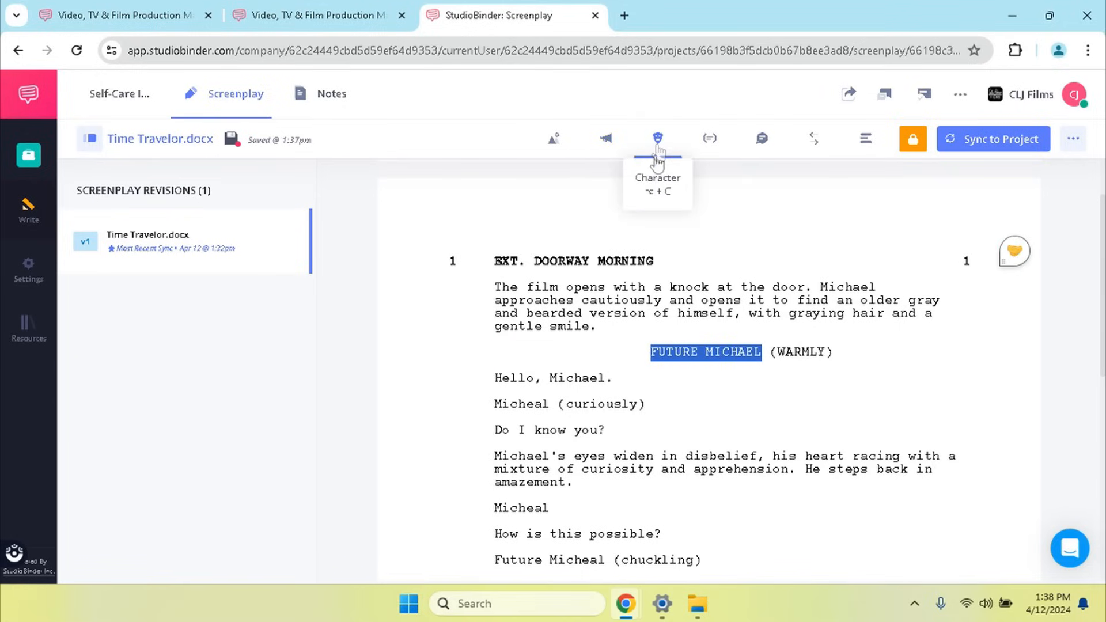
click(704, 403)
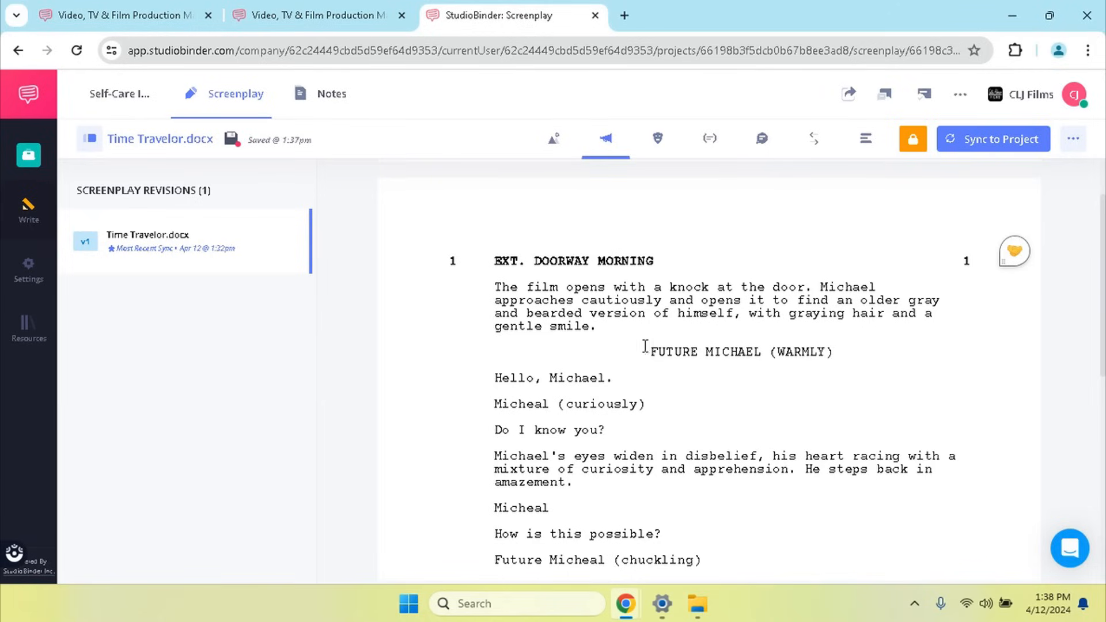
drag(651, 347, 764, 347)
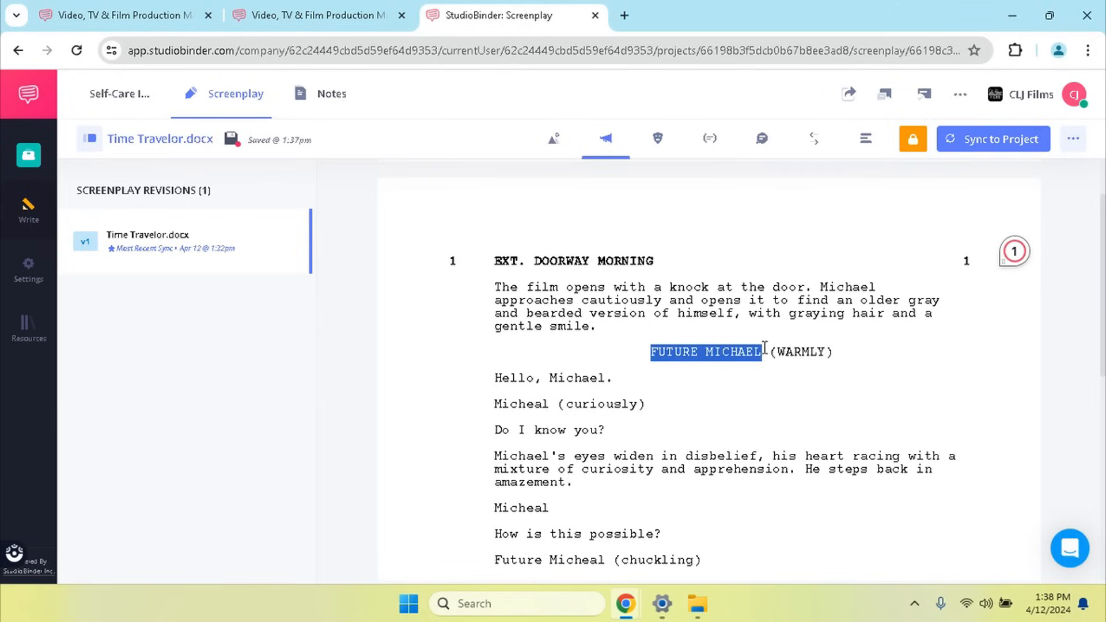
click(726, 378)
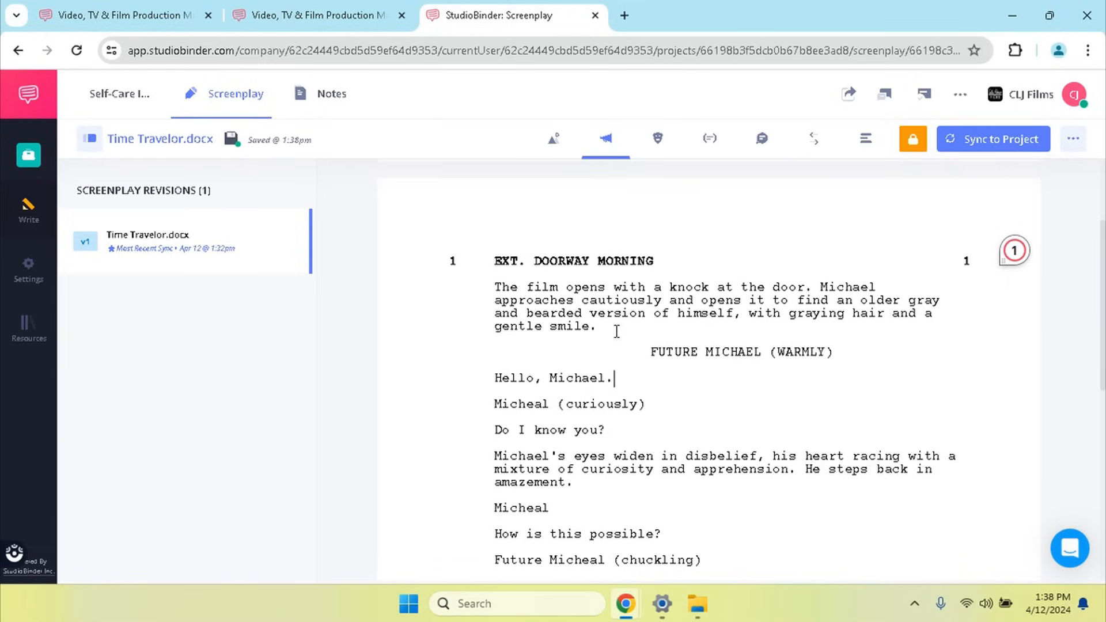
- Highlight the parenthetical word WARMLY in the Future Michael character line
scroll(640, 302, down, 1)
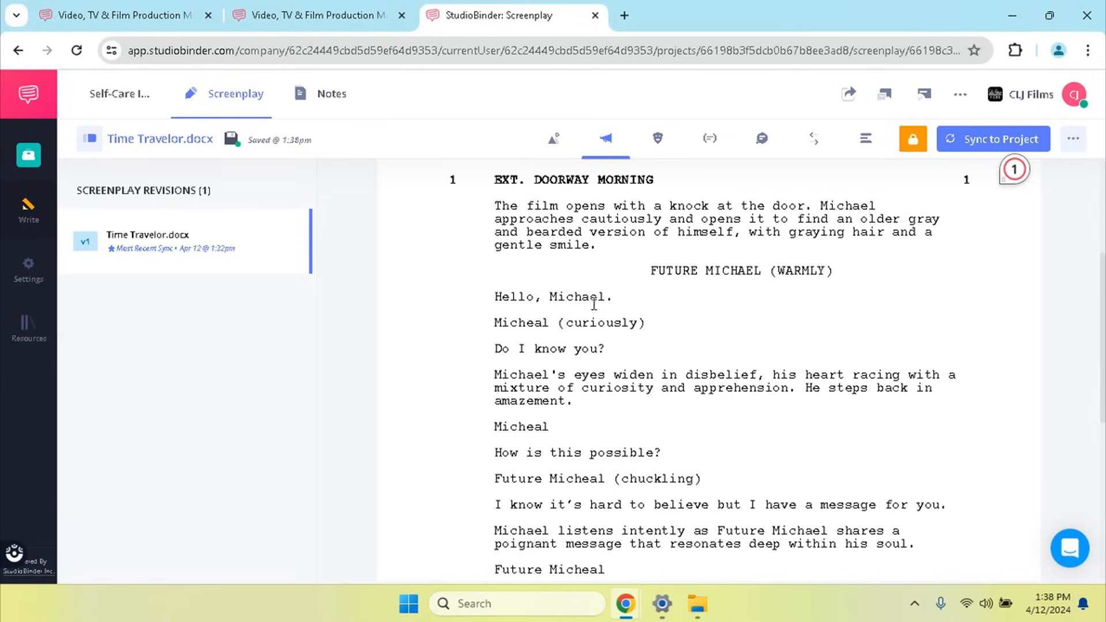
click(777, 271)
drag(779, 271, 827, 272)
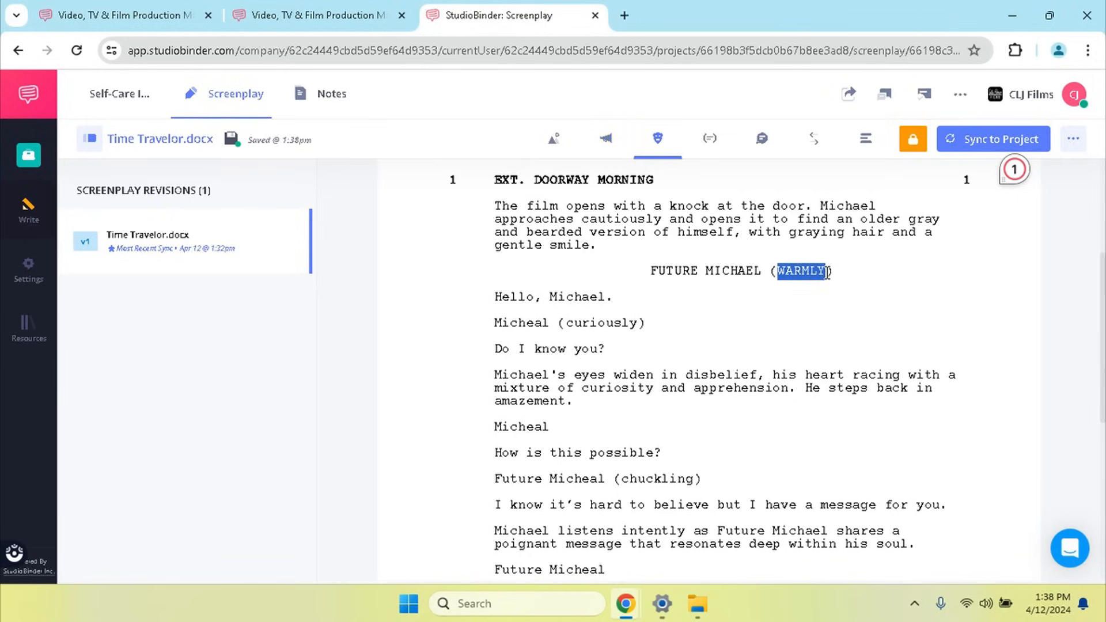
click(821, 302)
drag(778, 271, 827, 270)
- Format the line "Hello, Michael." as Dialogue beneath the Future Michael character line
drag(611, 296, 476, 306)
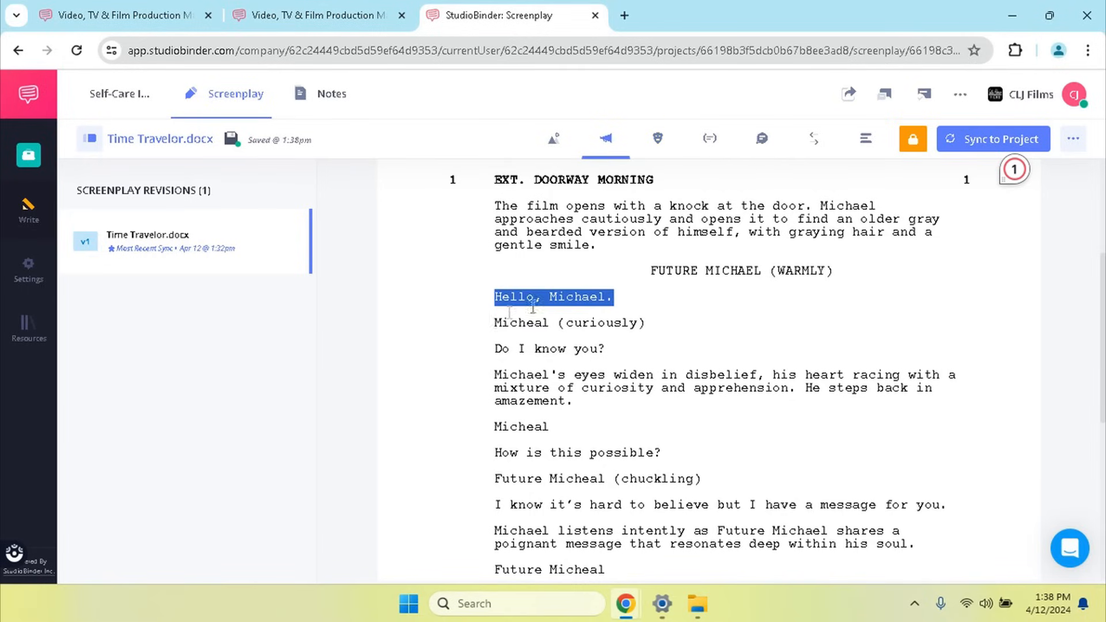
drag(636, 301, 494, 298)
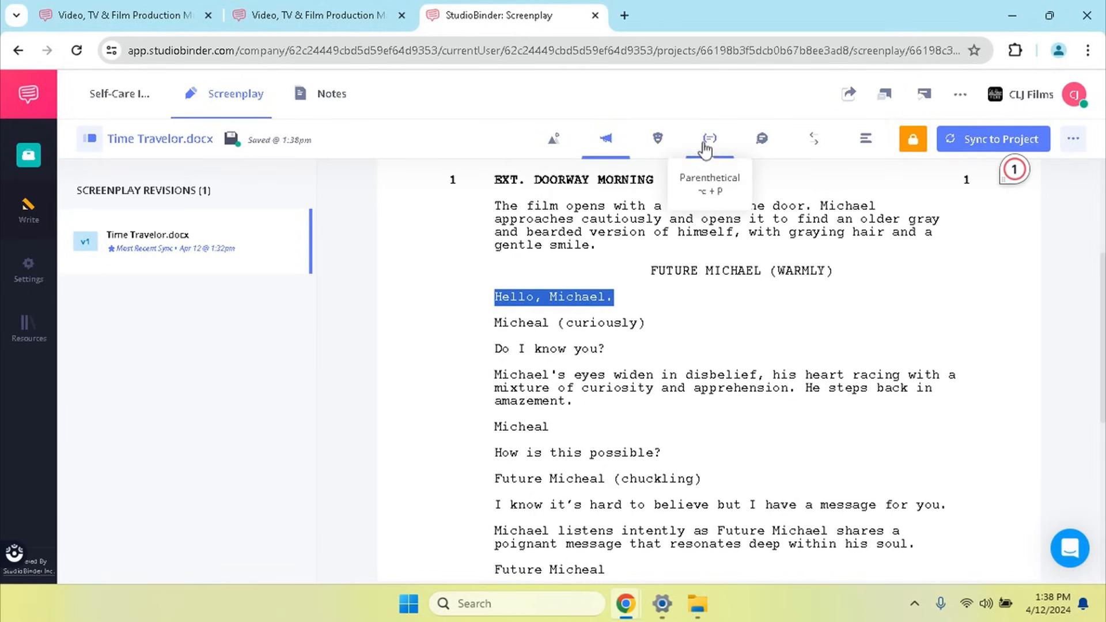
click(761, 142)
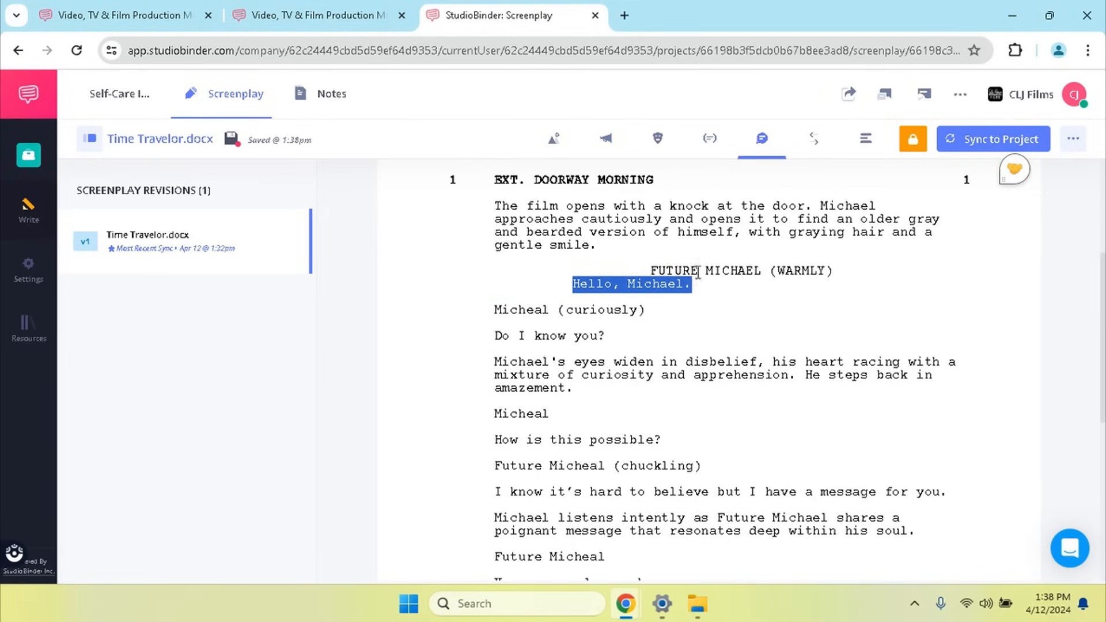
click(756, 327)
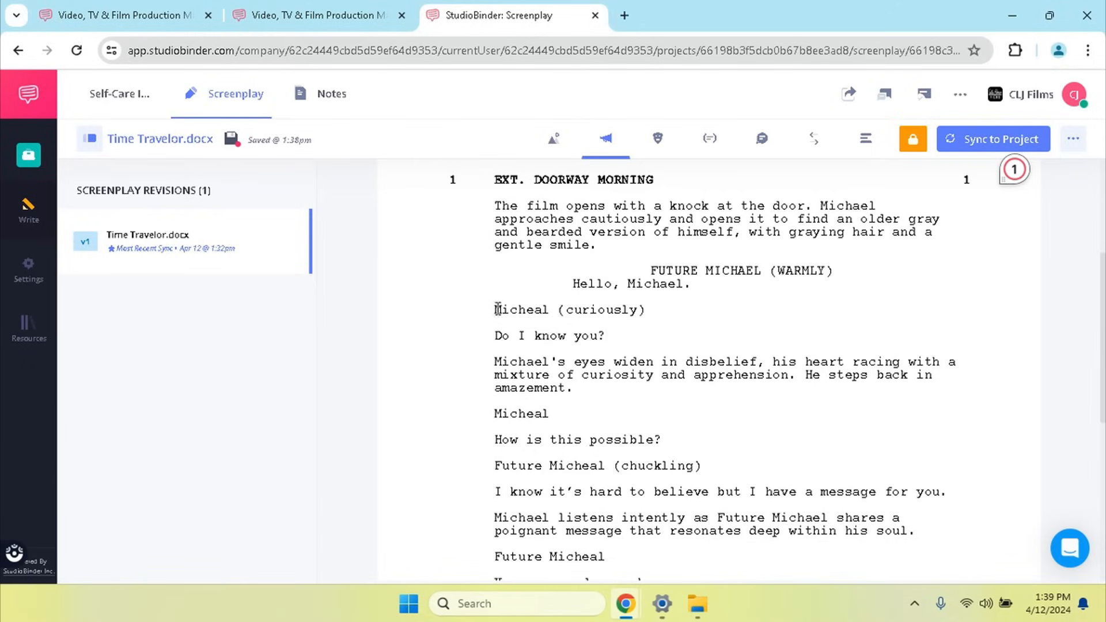
- Format the "Micheal (curiously)" line as a Character element
drag(495, 309, 552, 310)
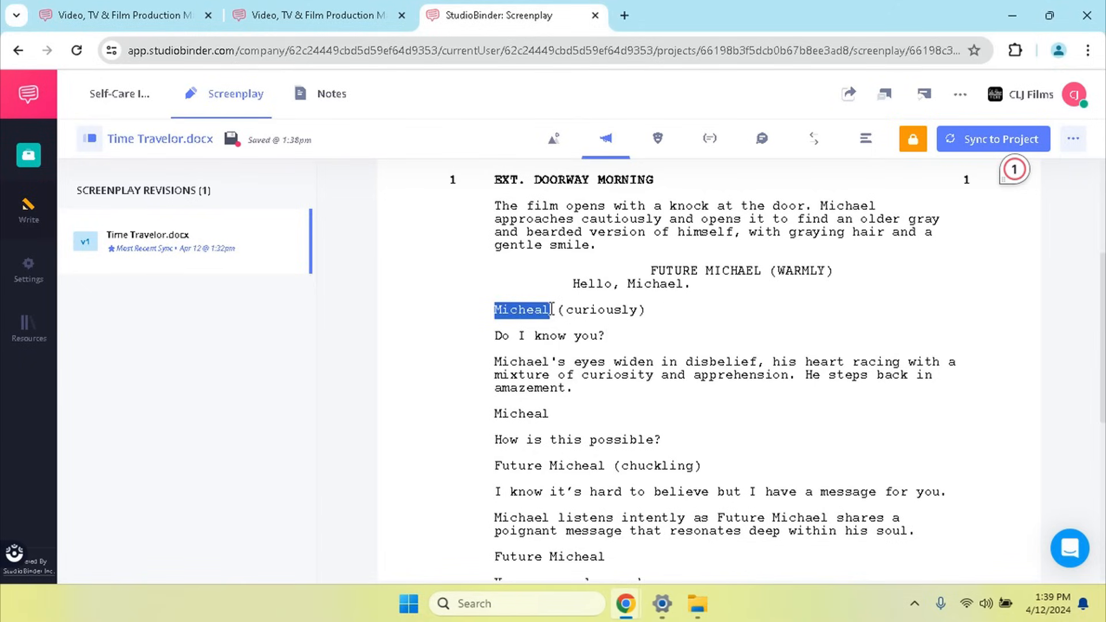
click(657, 138)
click(719, 330)
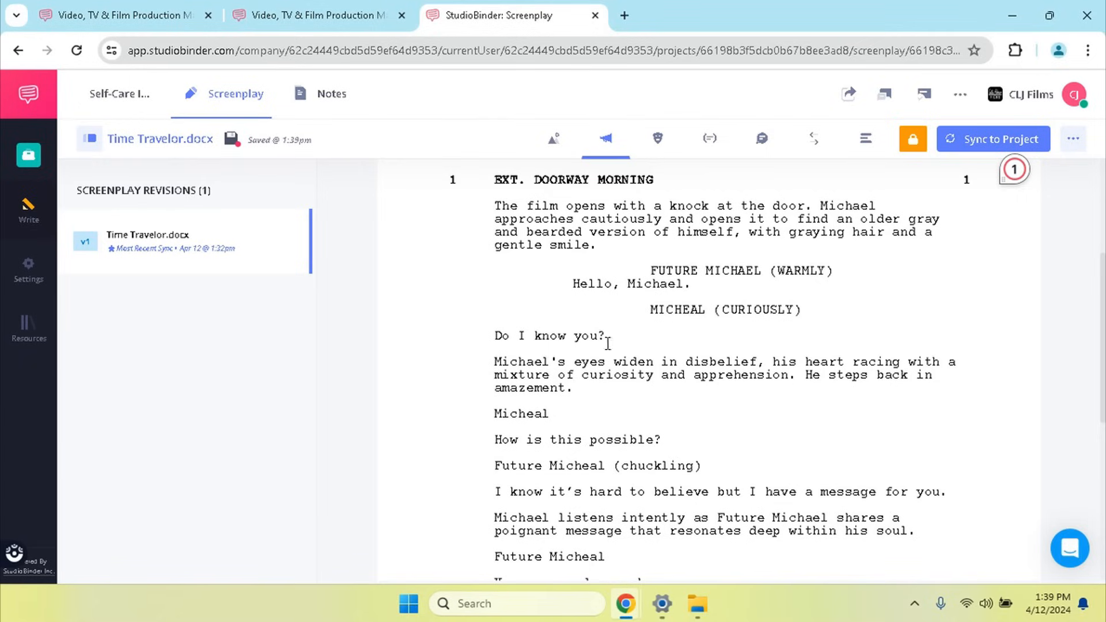
- Format the line "Do I know you?" as Dialogue beneath the Micheal (curiously) character line
drag(607, 336, 488, 337)
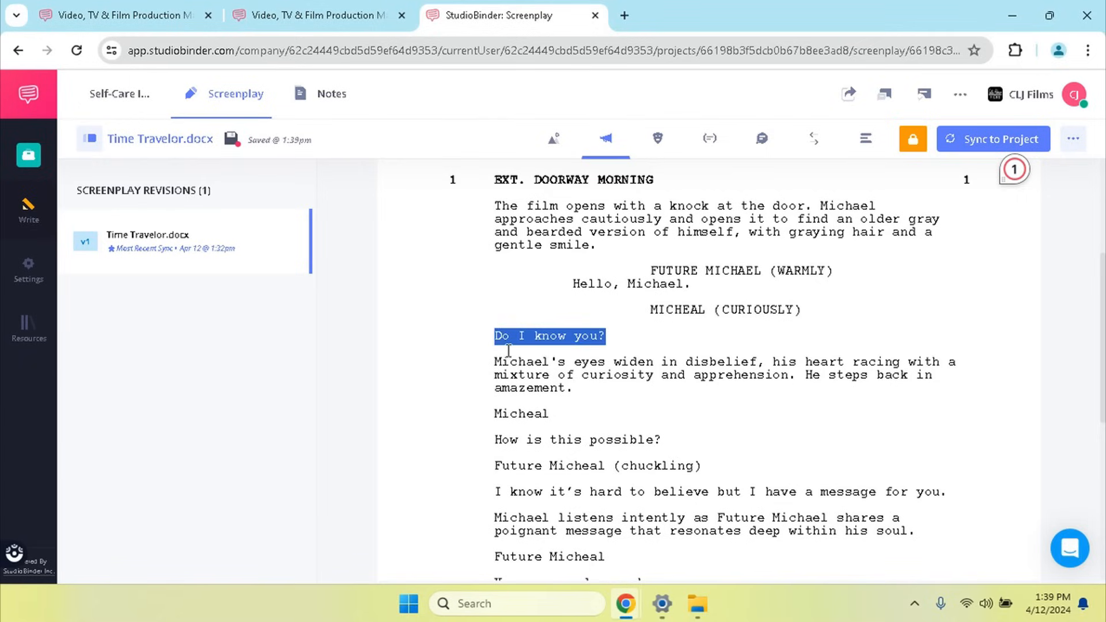
click(759, 146)
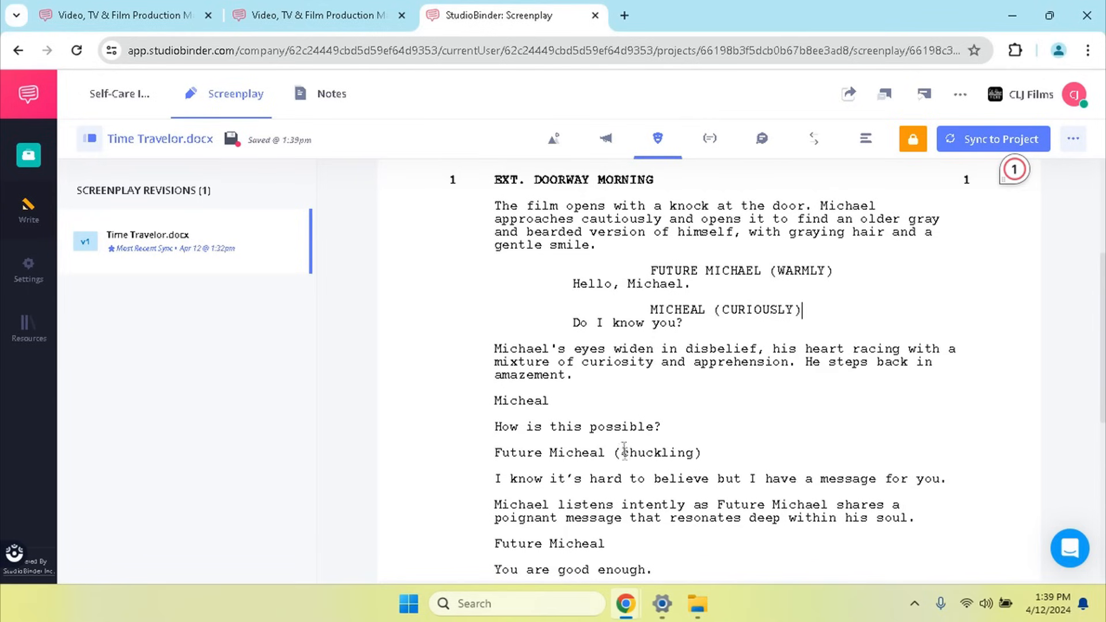
scroll(600, 357, down, 1)
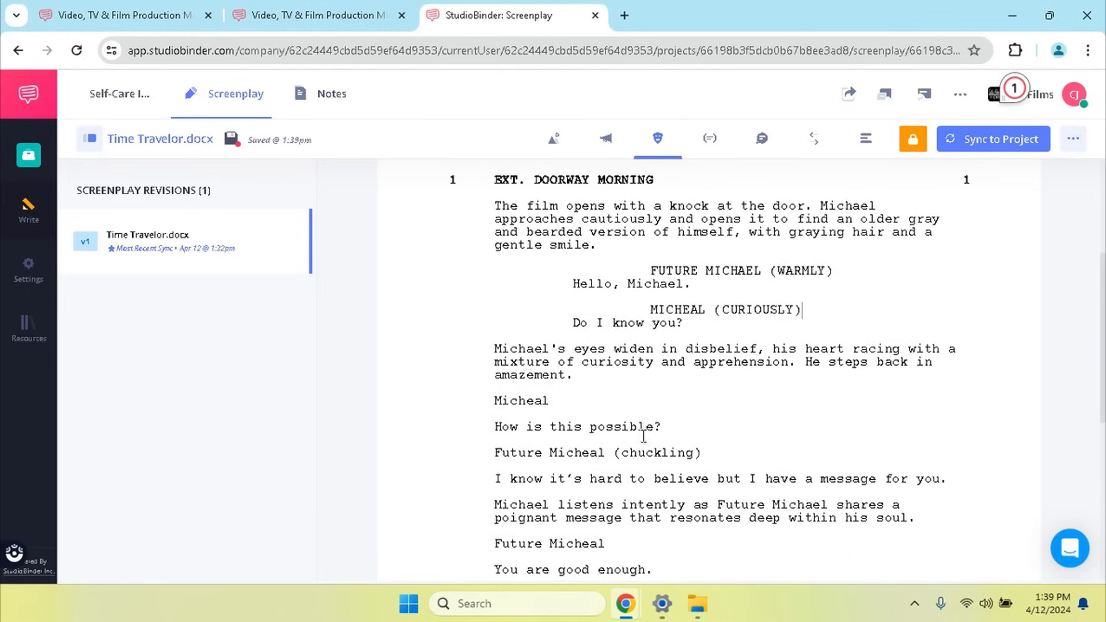
scroll(685, 283, up, 1)
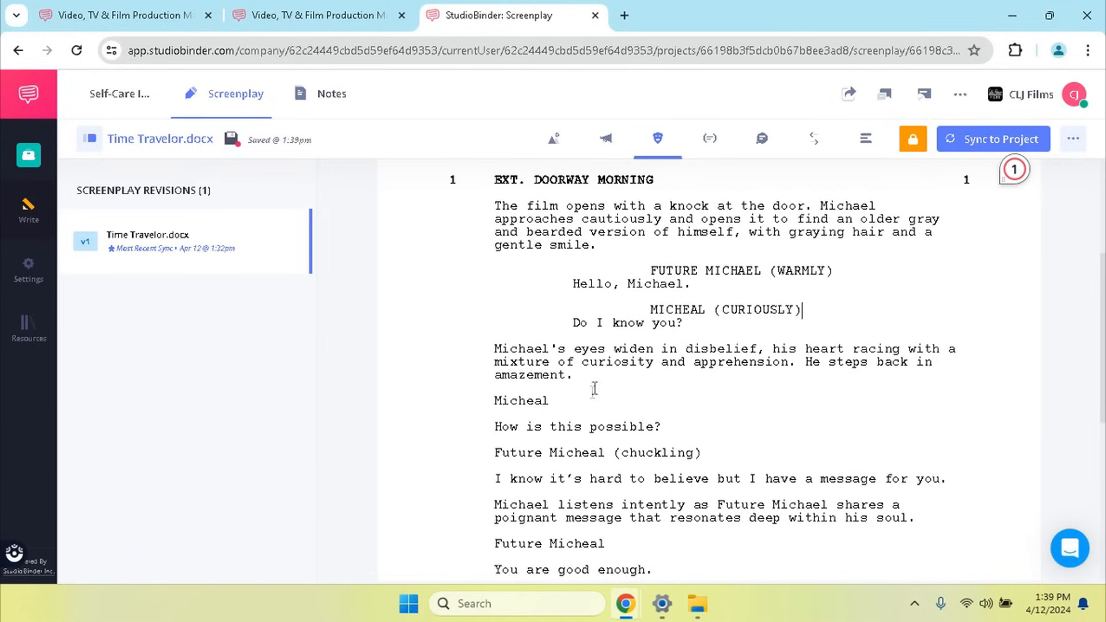
- Insert "is" directly after "heart" in the paragraph beginning "Michael's eyes widen" and highlight that paragraph to check its Action format
click(608, 409)
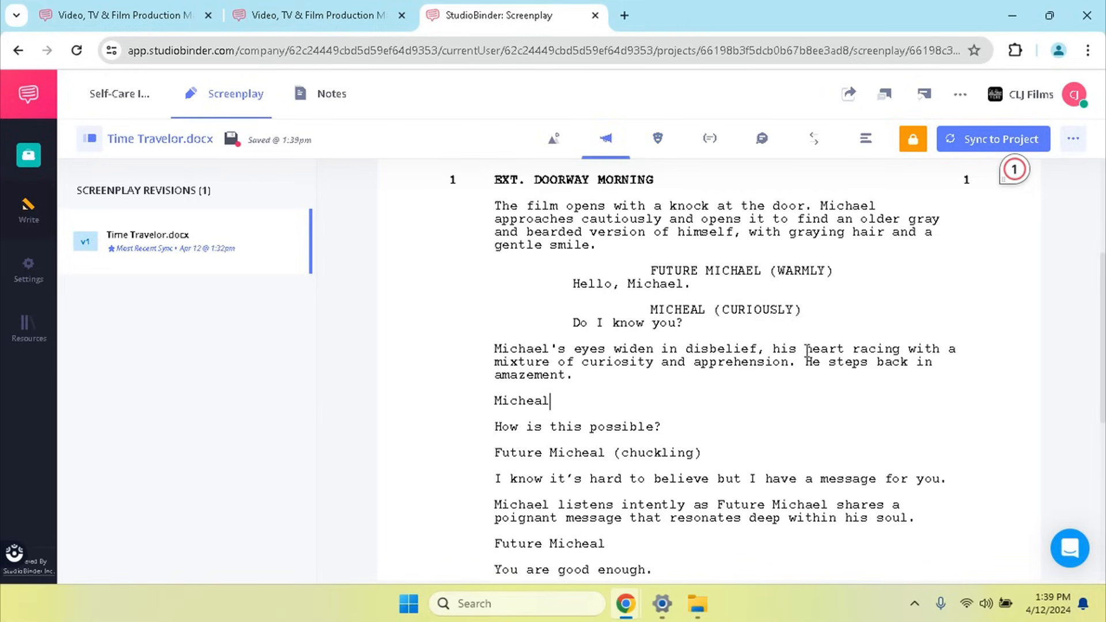
text('s)
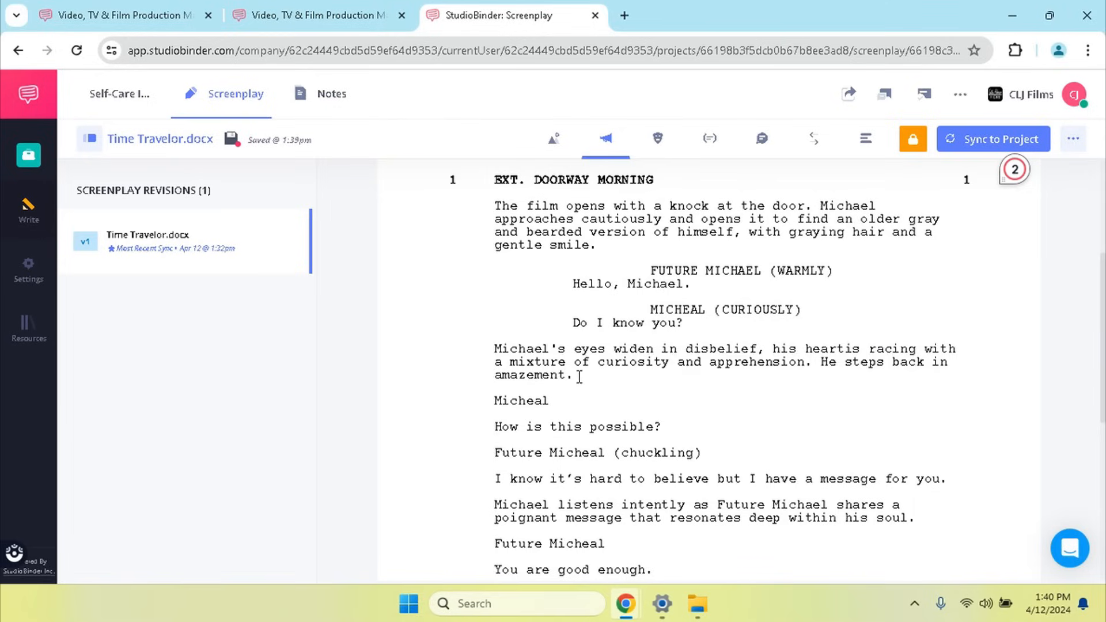
drag(574, 376, 495, 349)
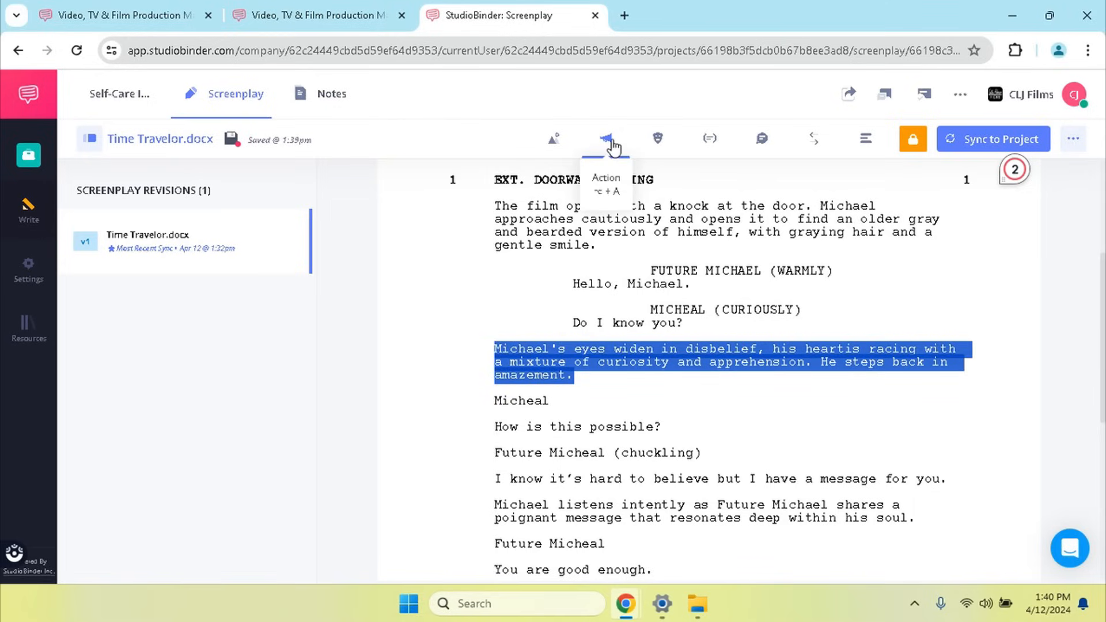
click(494, 292)
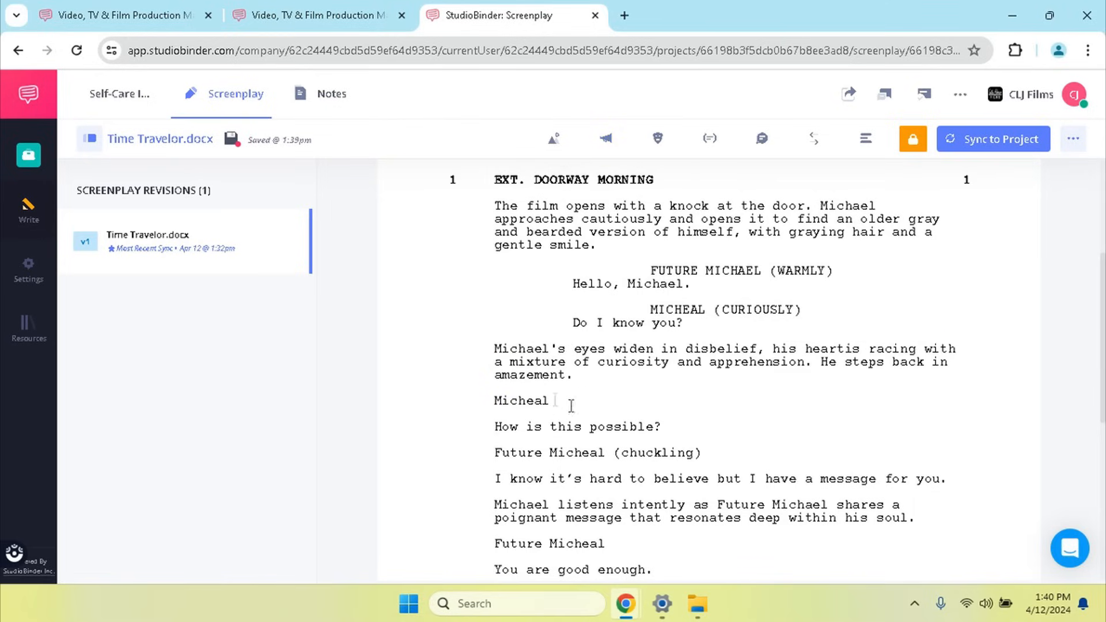
- Replace the plain "Micheal" line above "How is this possible?" with a Character element using the suggested name MICHEAL
drag(564, 401, 497, 400)
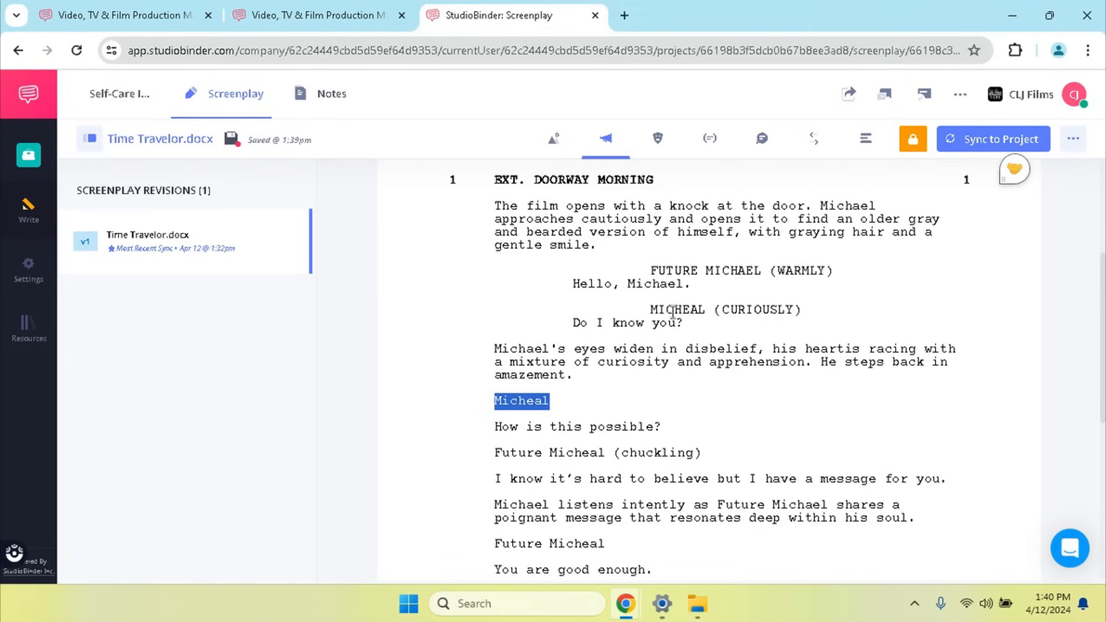
click(554, 406)
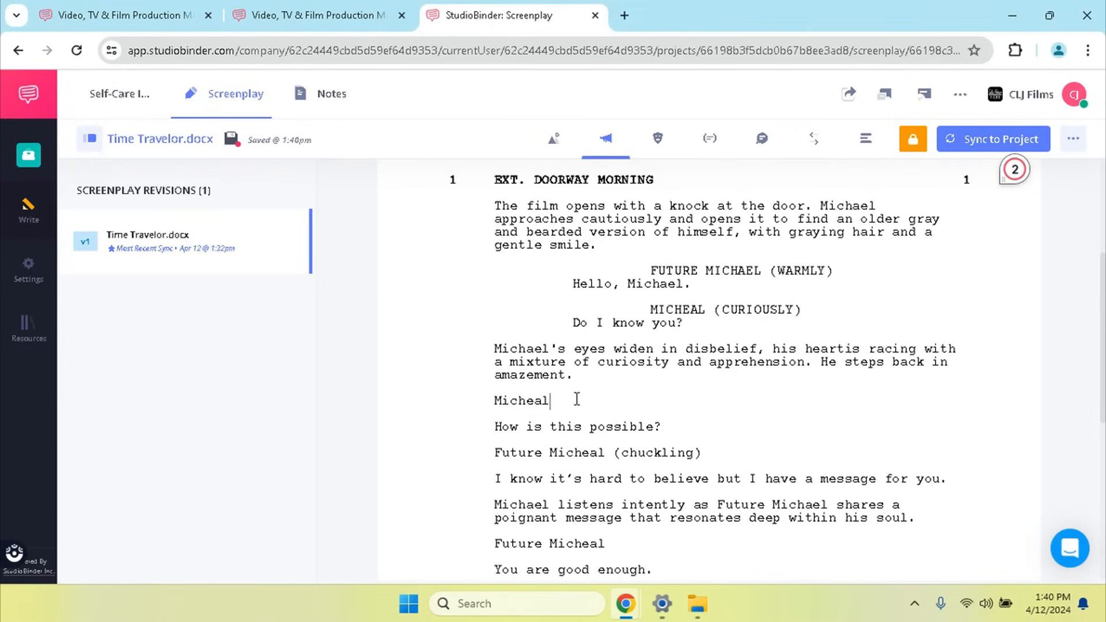
drag(577, 399, 483, 413)
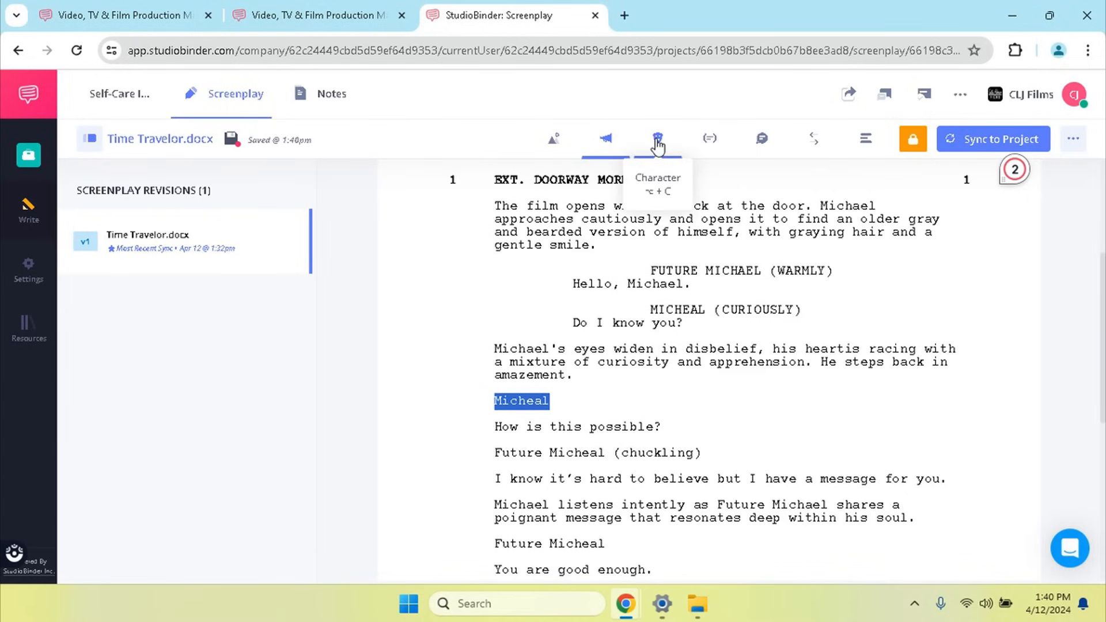
drag(605, 412, 493, 411)
key(BackSpace)
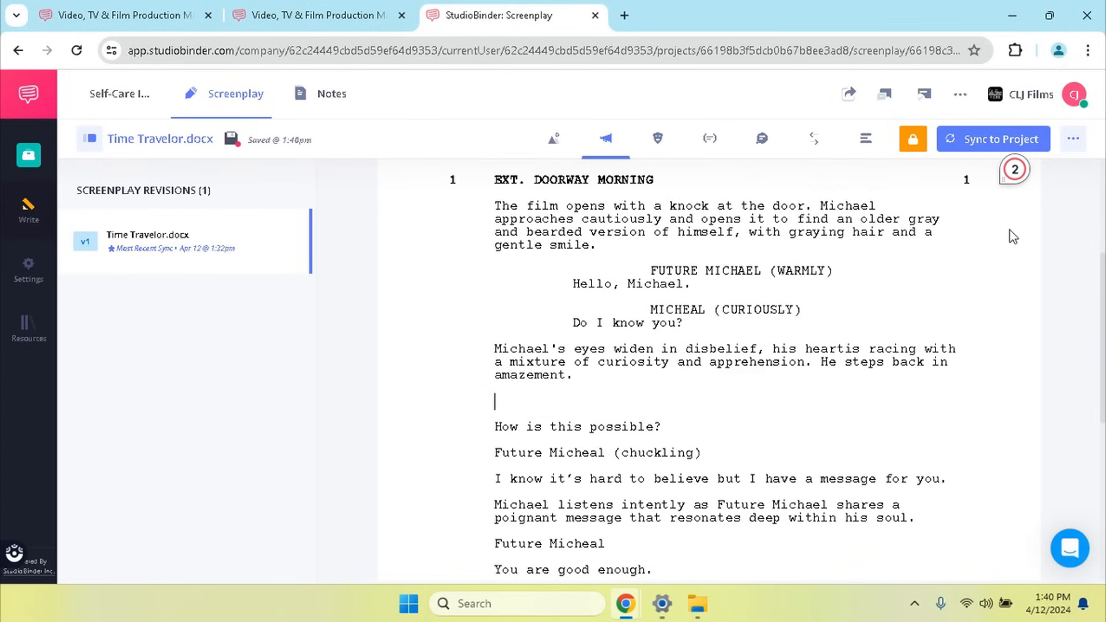
key(Tab)
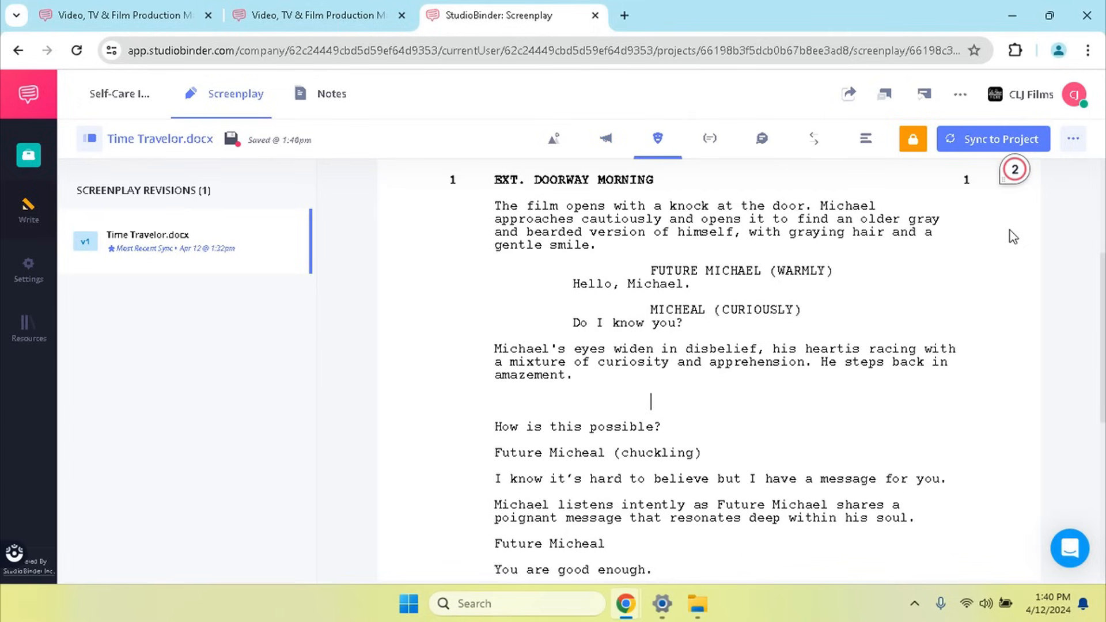
text(M)
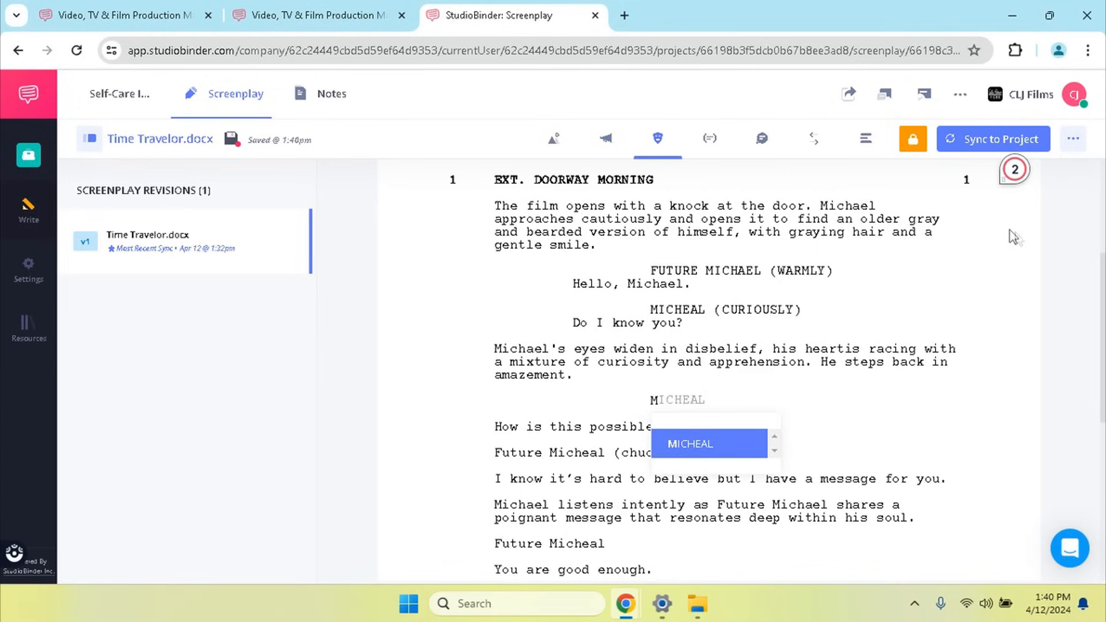
click(701, 443)
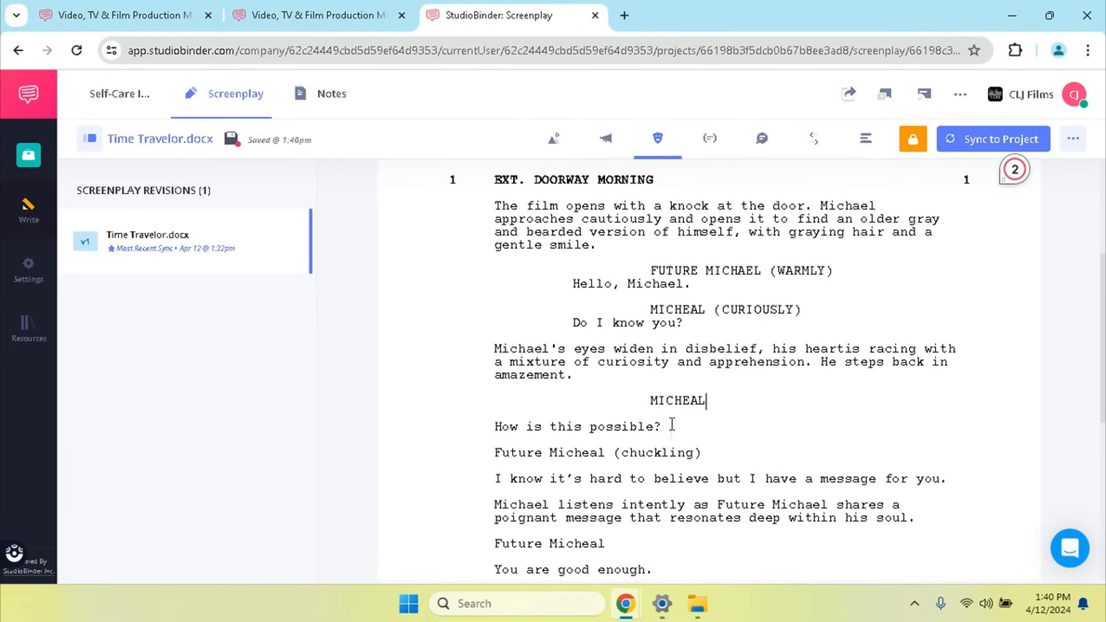
- Format the line "How is this possible?" as Dialogue beneath the MICHEAL character line
shift+click(490, 436)
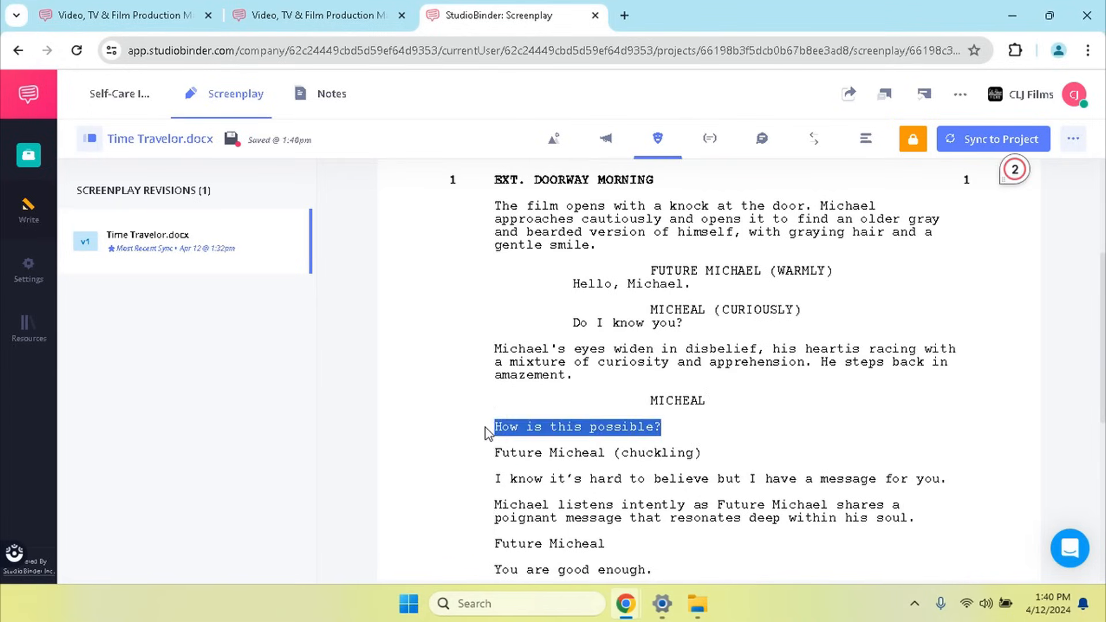
click(763, 144)
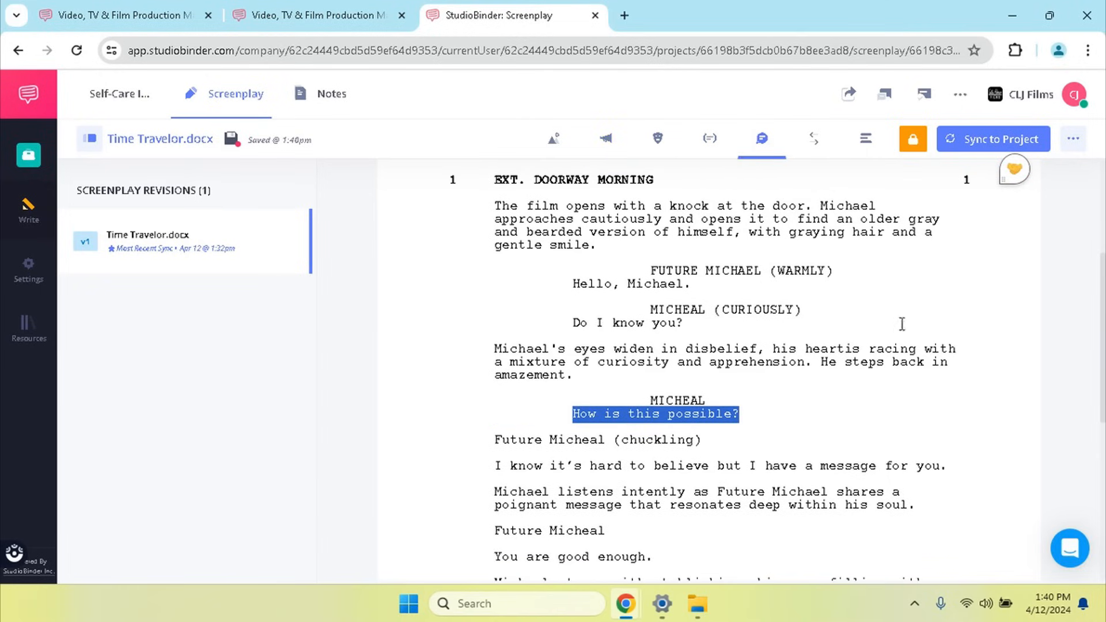
scroll(841, 409, down, 1)
- Delete the "Future Micheal (chuckling)" text below the "How is this possible?" dialogue
click(707, 360)
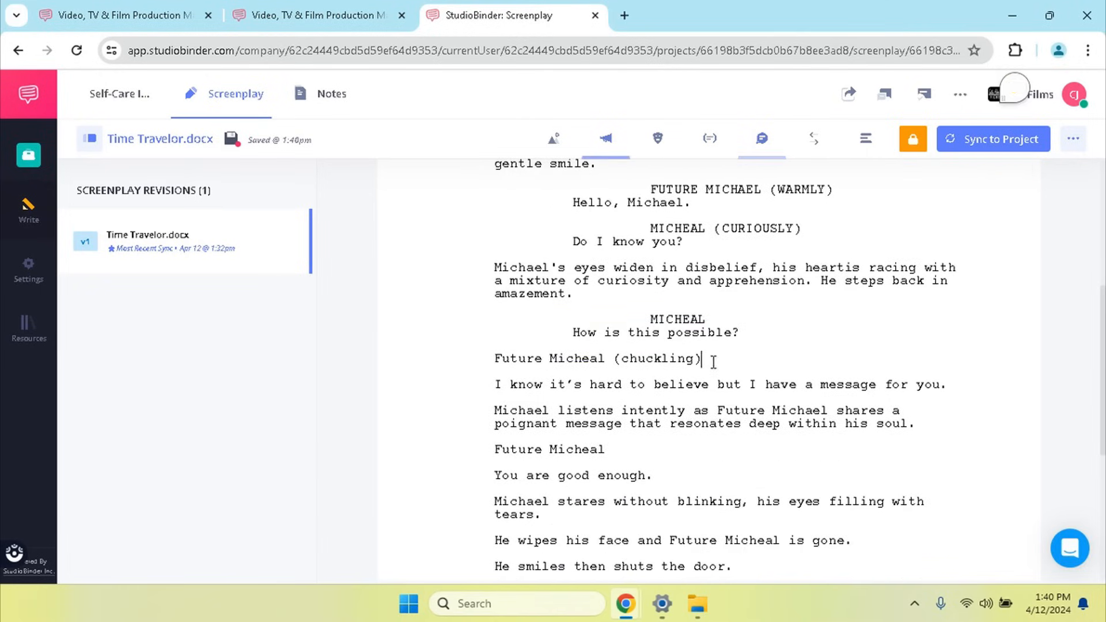
drag(605, 359, 483, 362)
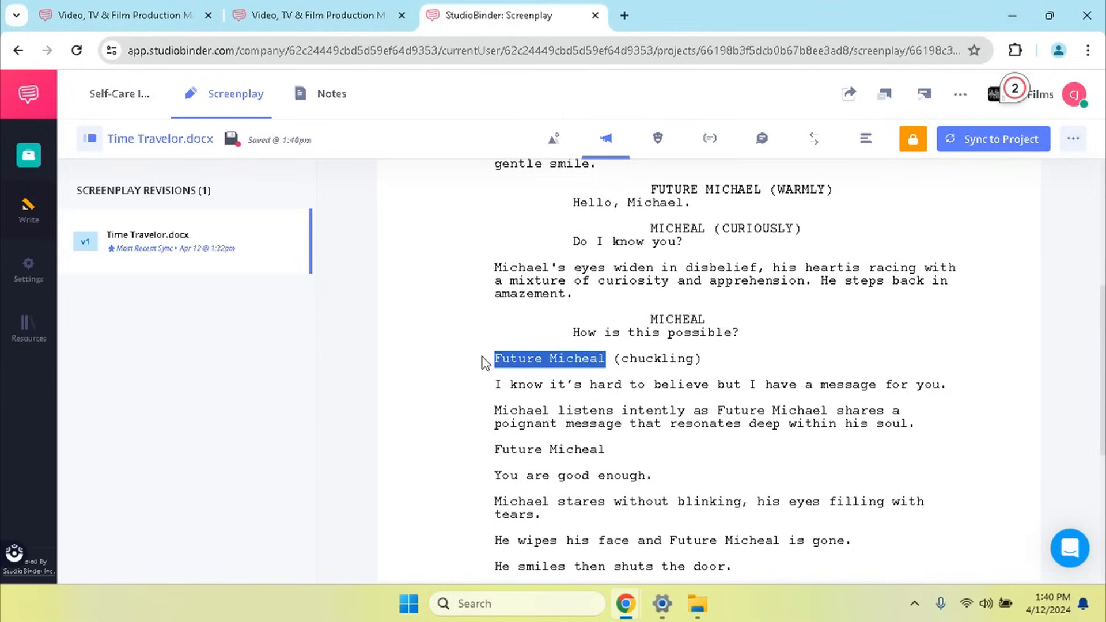
key(BackSpace)
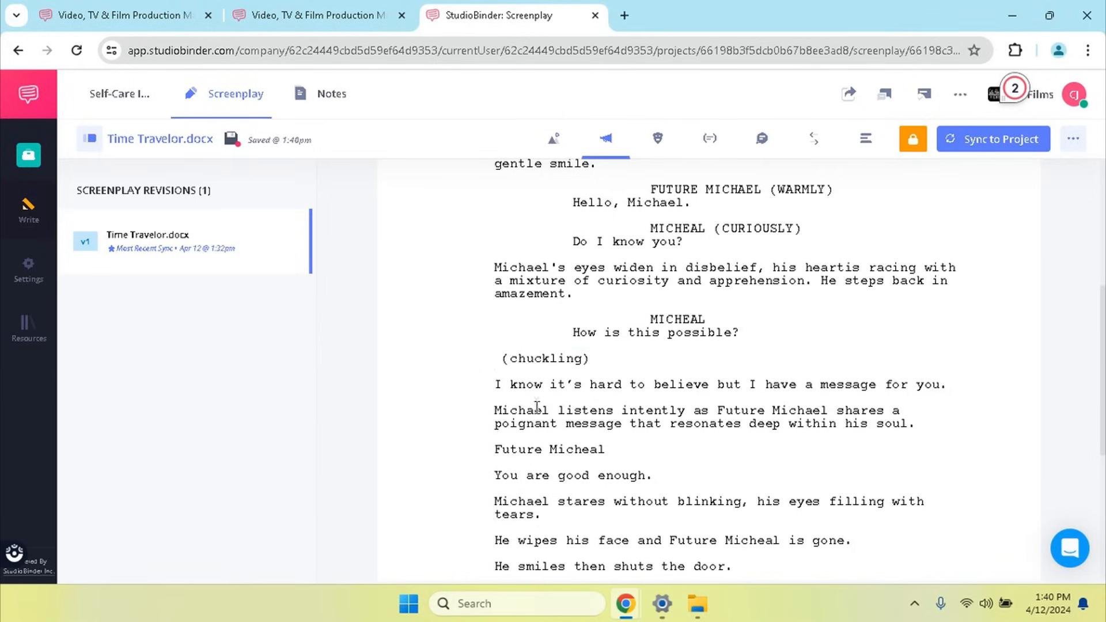
key(Delete)
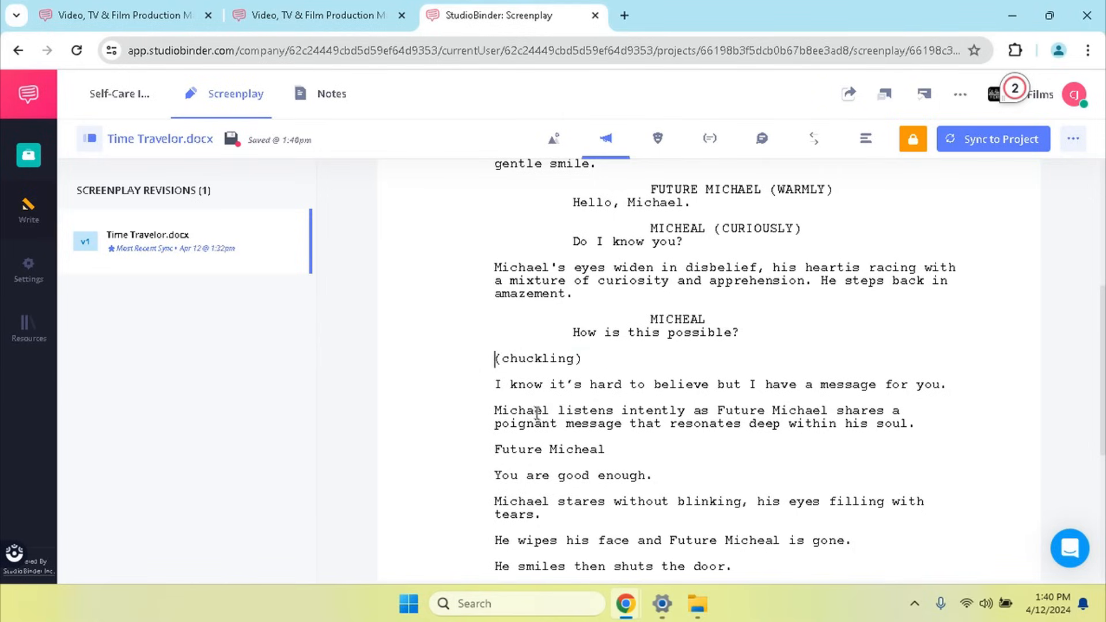
drag(591, 360, 448, 365)
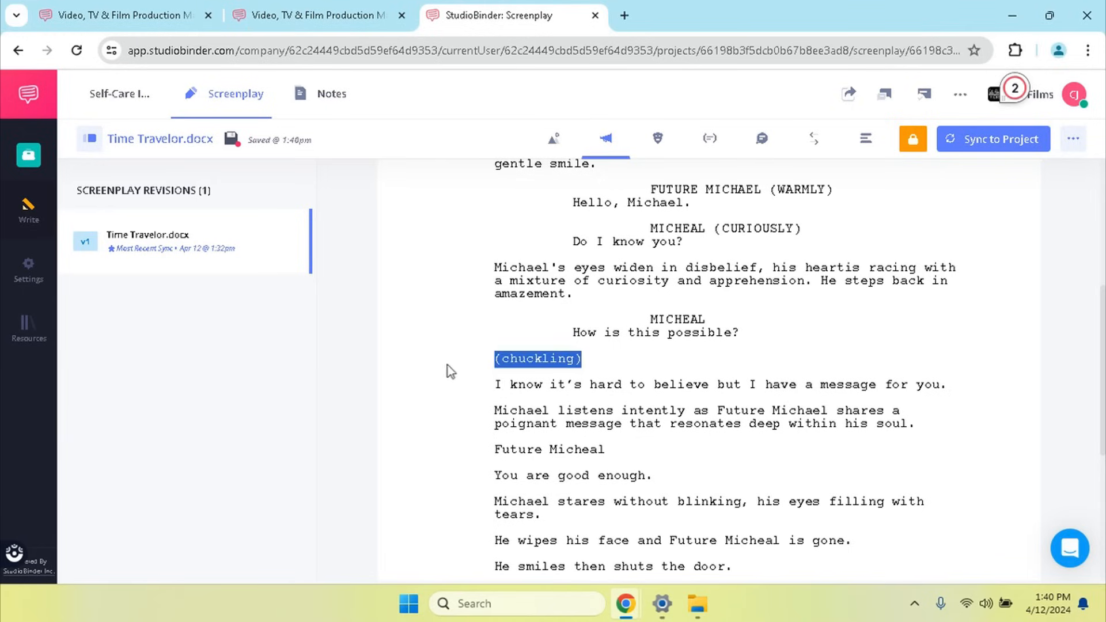
key(BackSpace)
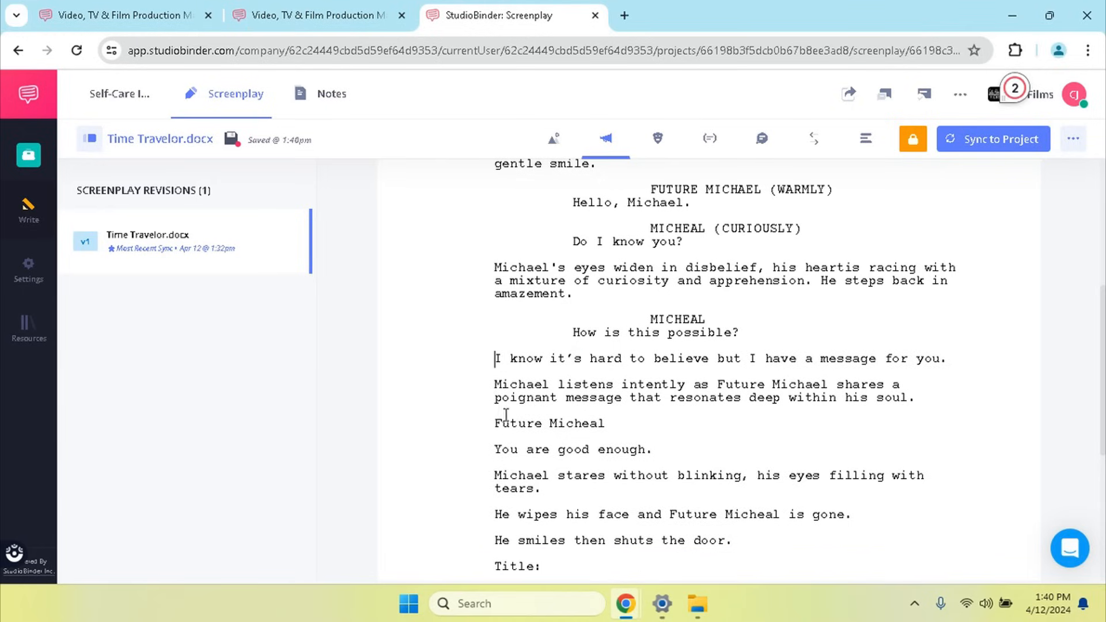
- Add a Character line above "I know it's hard to believe" using the suggested name FUTURE MICHAEL
key(Return)
click(500, 357)
key(Tab)
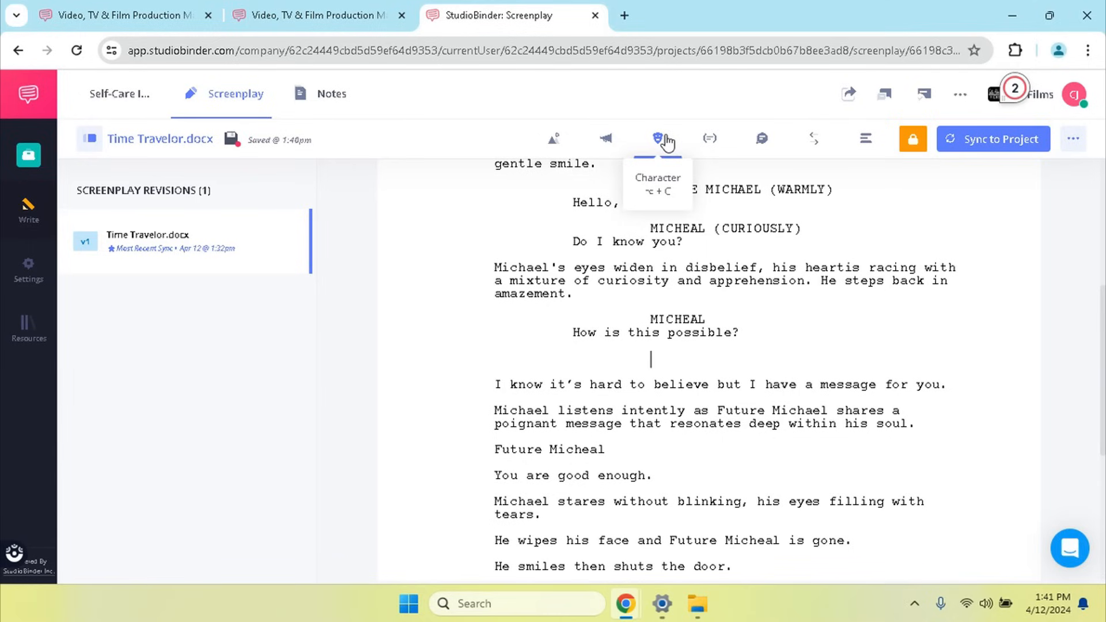
text(F)
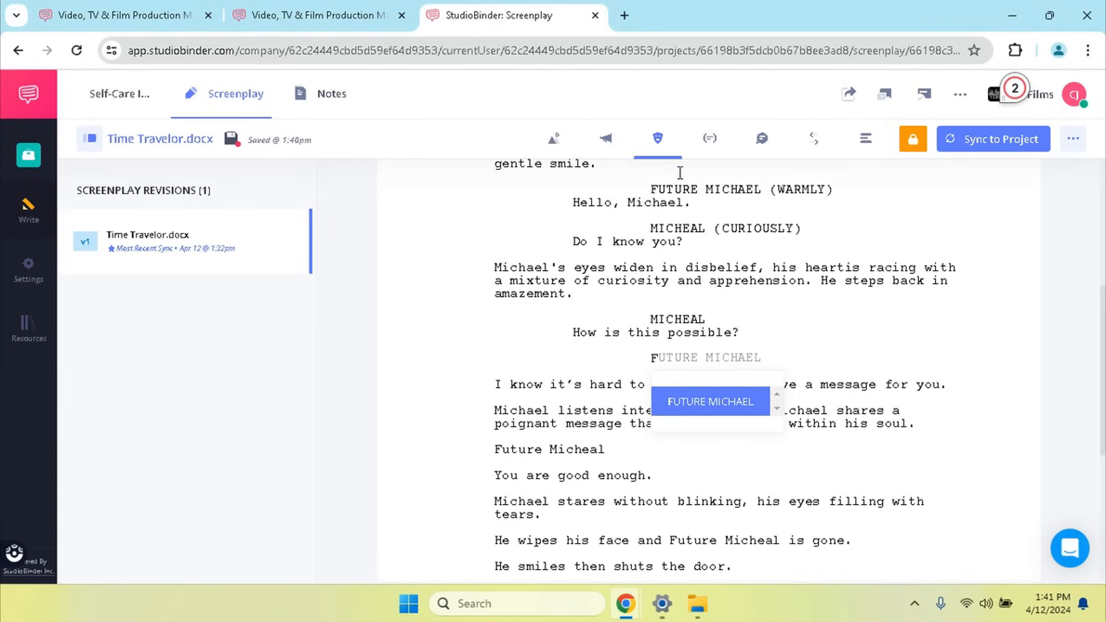
click(716, 402)
- Format the line "I know it's hard to believe but I have a message for you." as Dialogue
scroll(717, 398, down, 4)
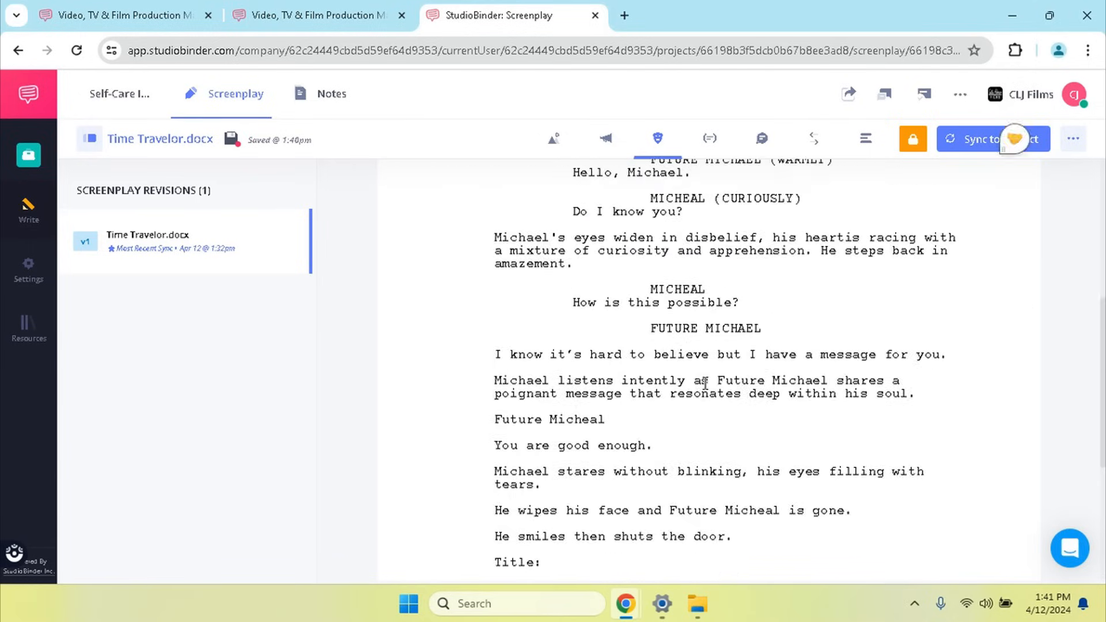
drag(952, 353, 441, 362)
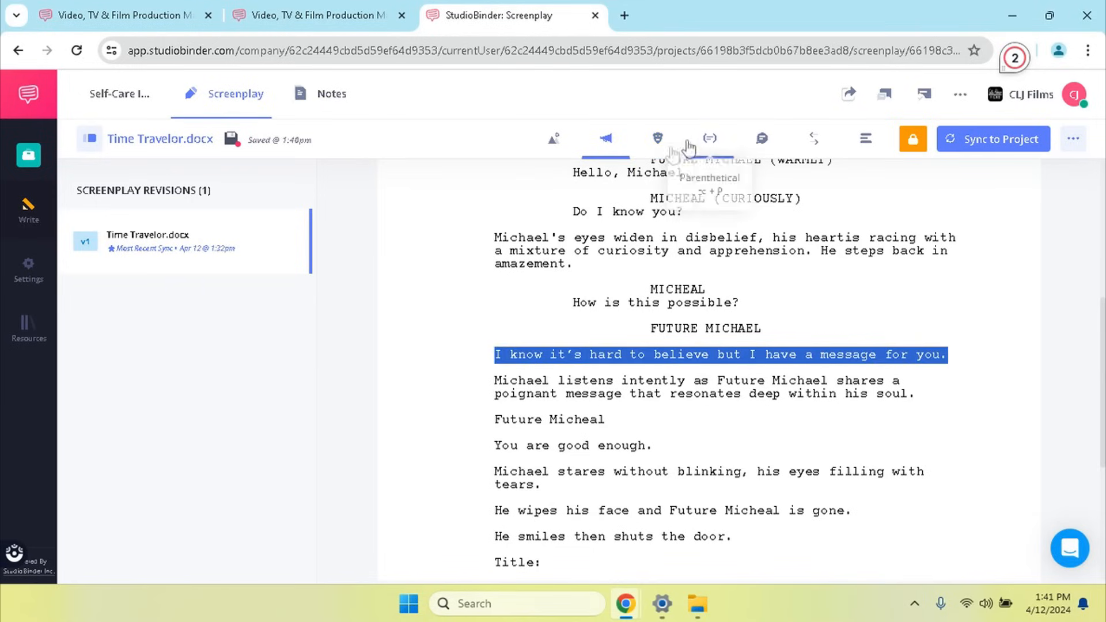
click(761, 138)
click(780, 312)
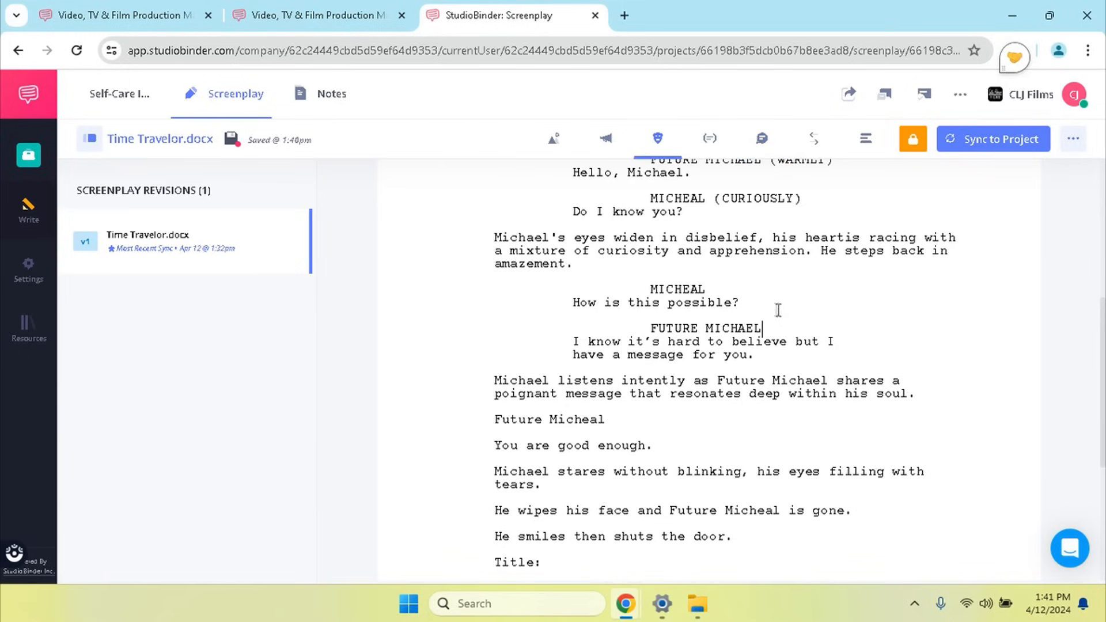
- Highlight the paragraph beginning "Michael listens intently" to check its element type and review the formatting above it
scroll(760, 320, down, 2)
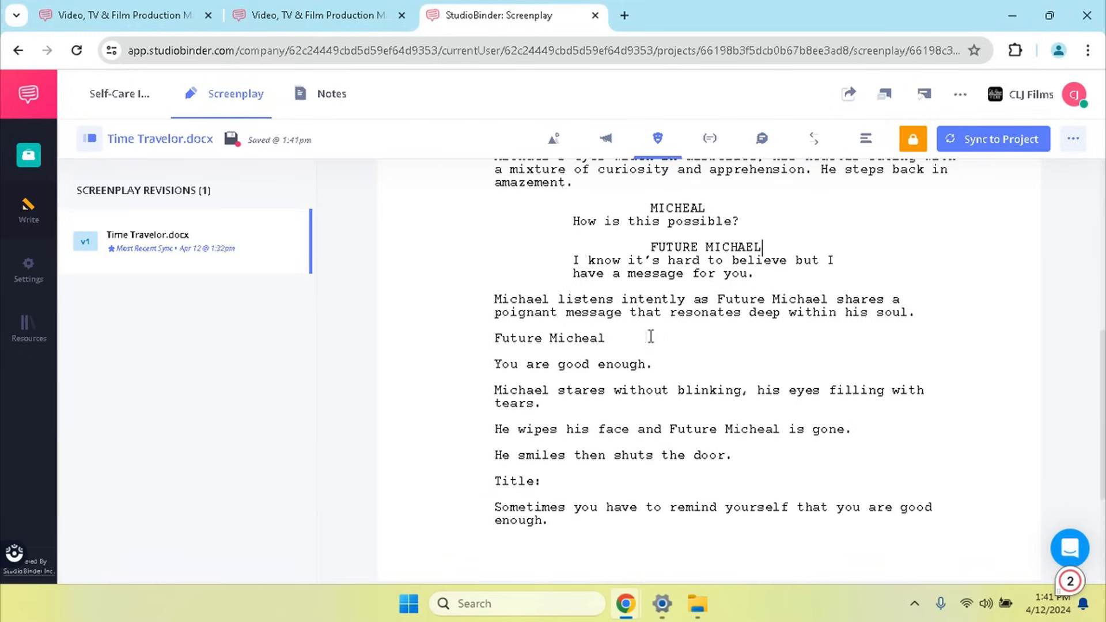
click(629, 313)
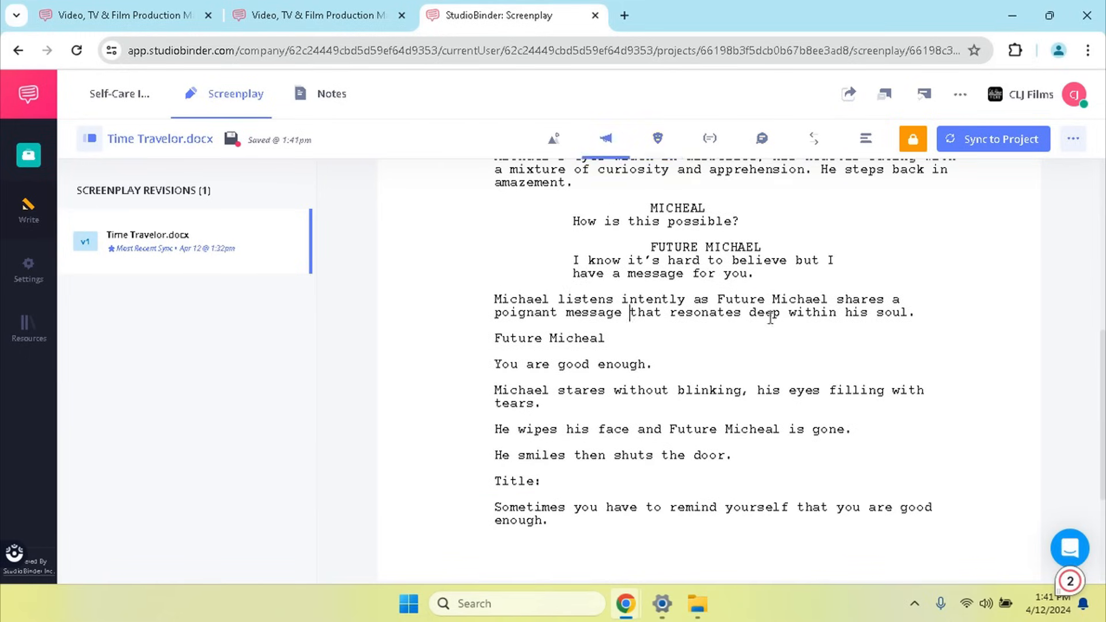
drag(934, 314, 494, 299)
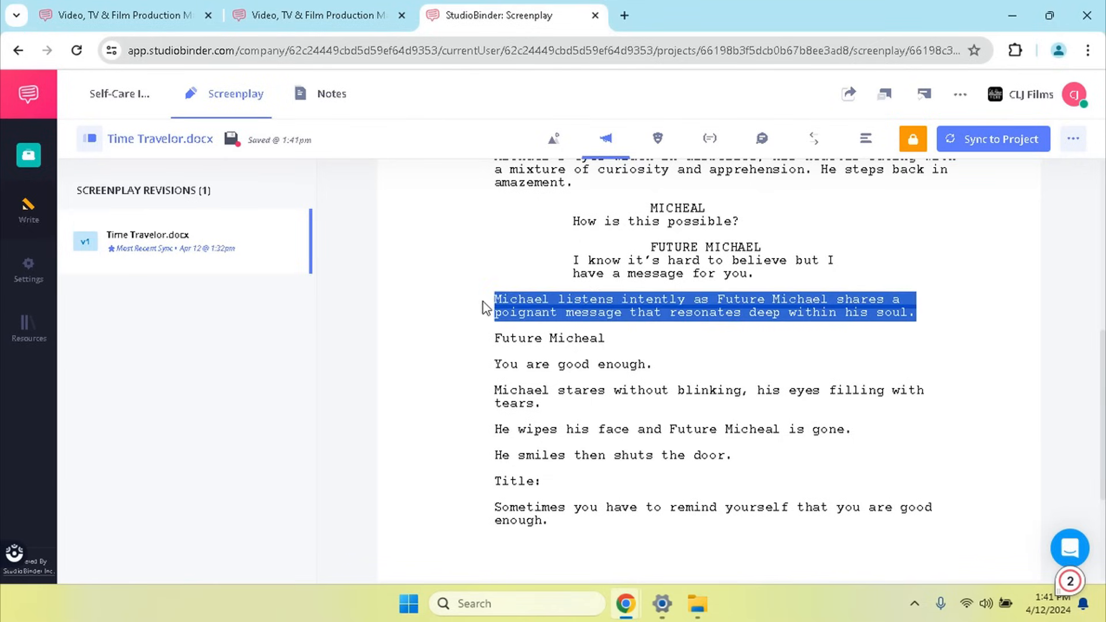
click(726, 334)
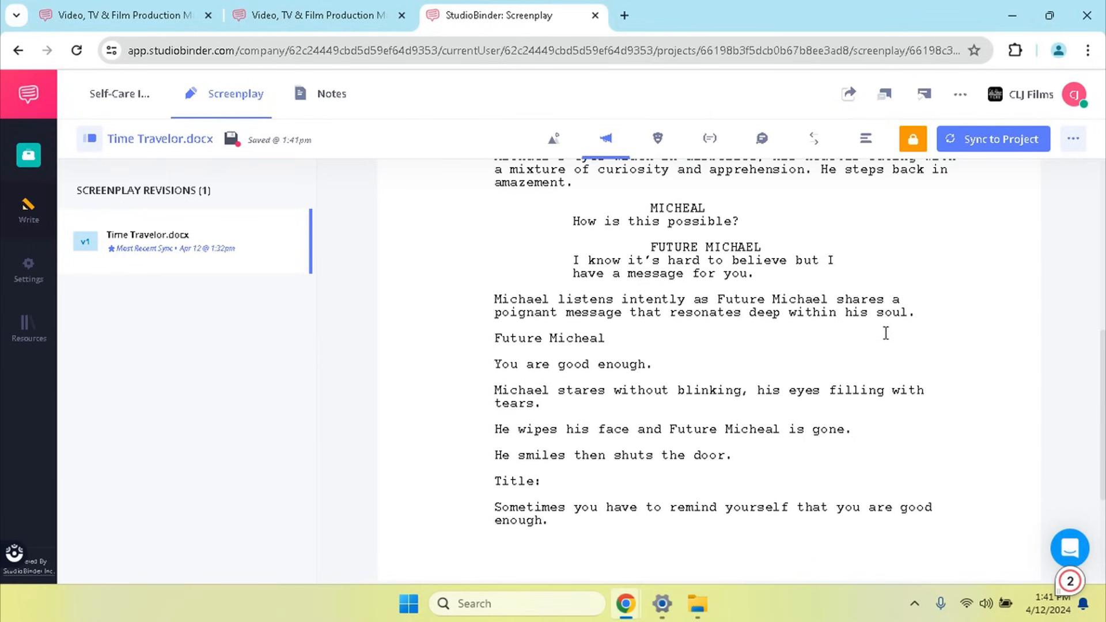
scroll(864, 340, up, 2)
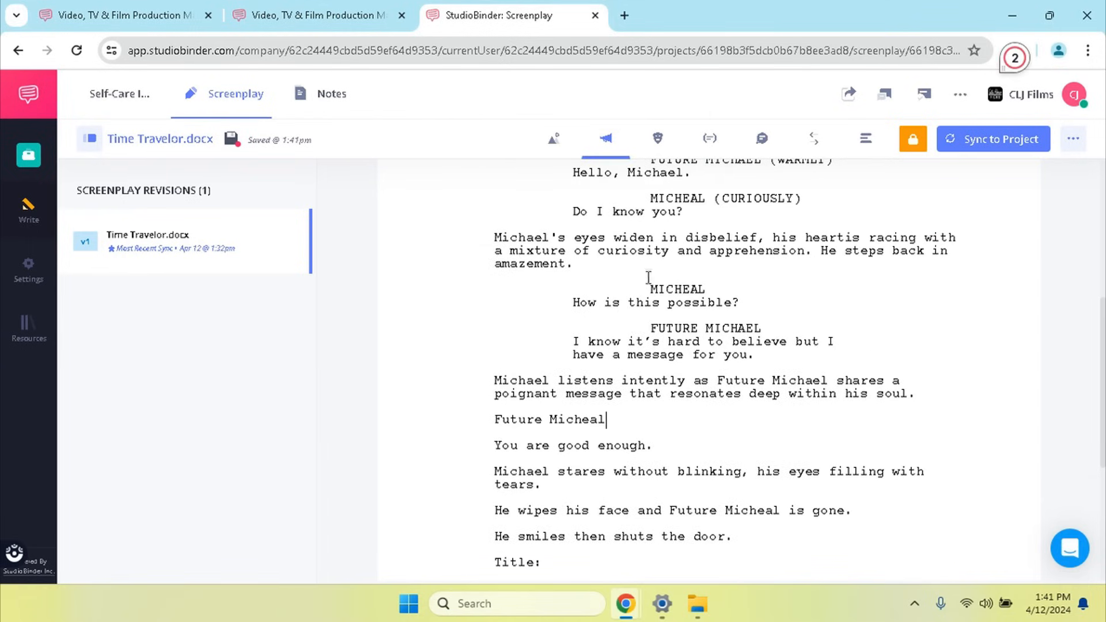
- Review the element formatting from the opening scene heading down to the paragraph beginning "Michael listens intently"
scroll(668, 293, up, 3)
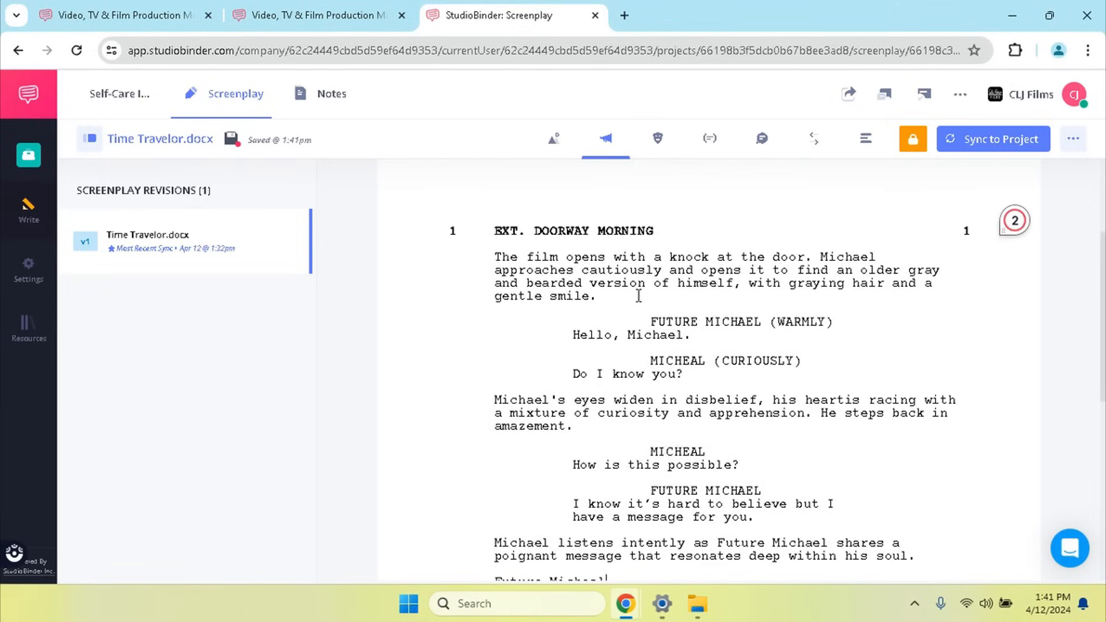
drag(822, 254, 839, 252)
click(838, 282)
scroll(804, 260, down, 1)
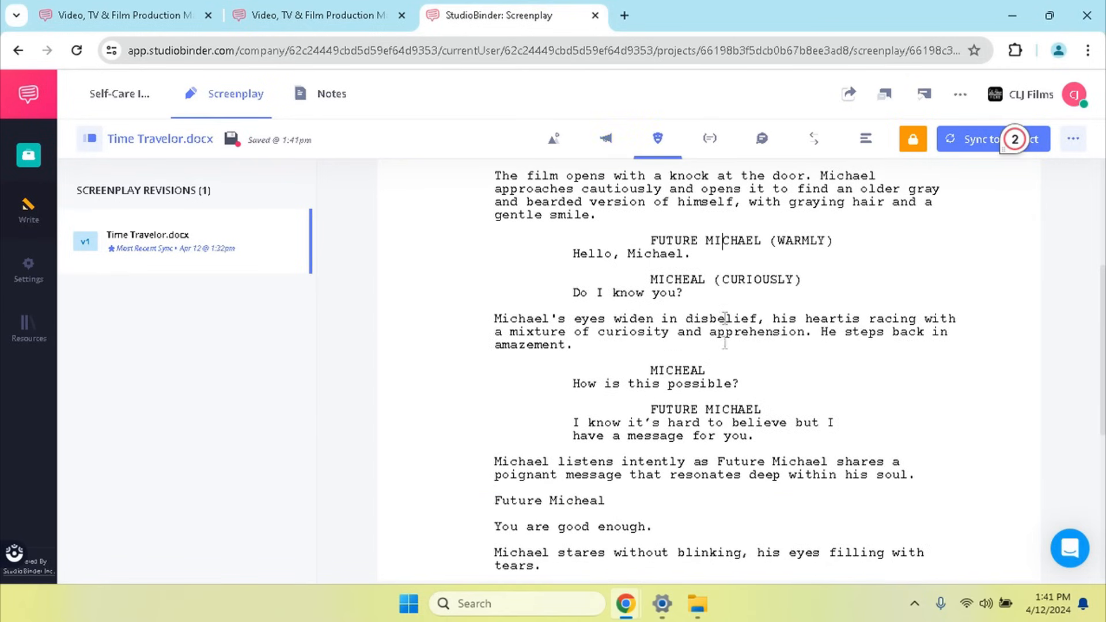
scroll(707, 346, down, 1)
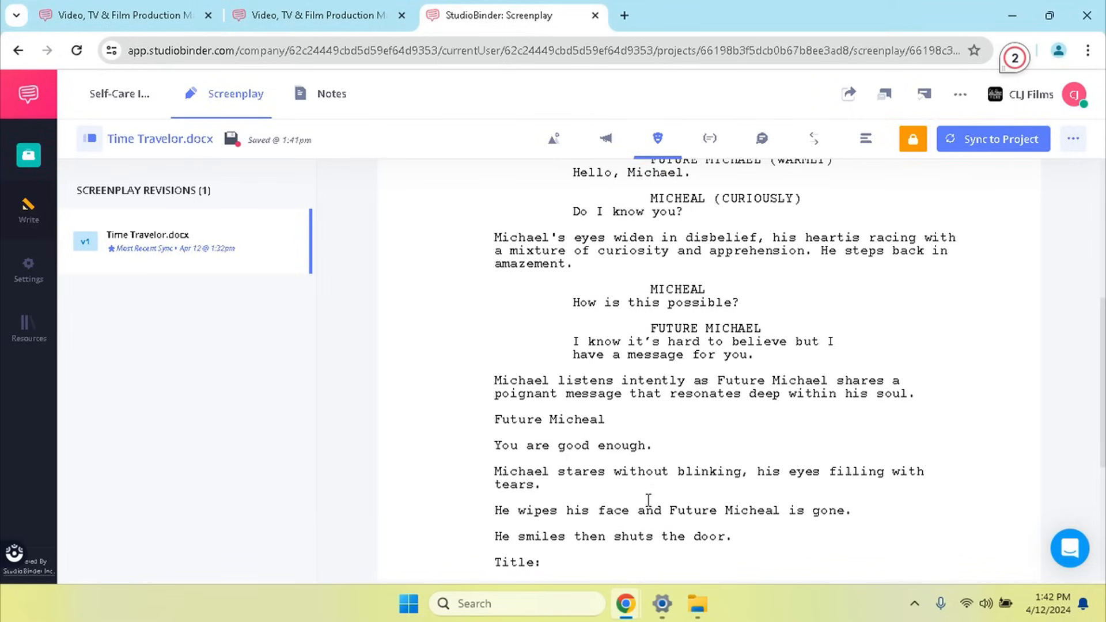
scroll(743, 390, down, 1)
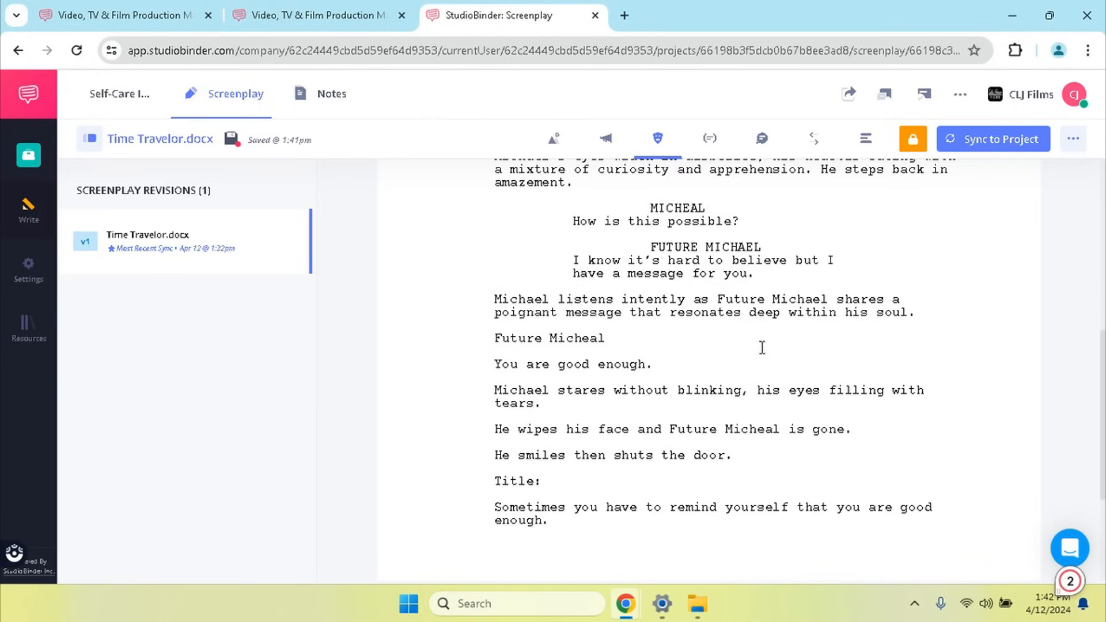
drag(916, 313, 468, 300)
- Replace the "Future Micheal" text above "You are good enough." with a Character line using the suggested name FUTURE MICHAEL
drag(664, 338, 468, 345)
key(BackSpace)
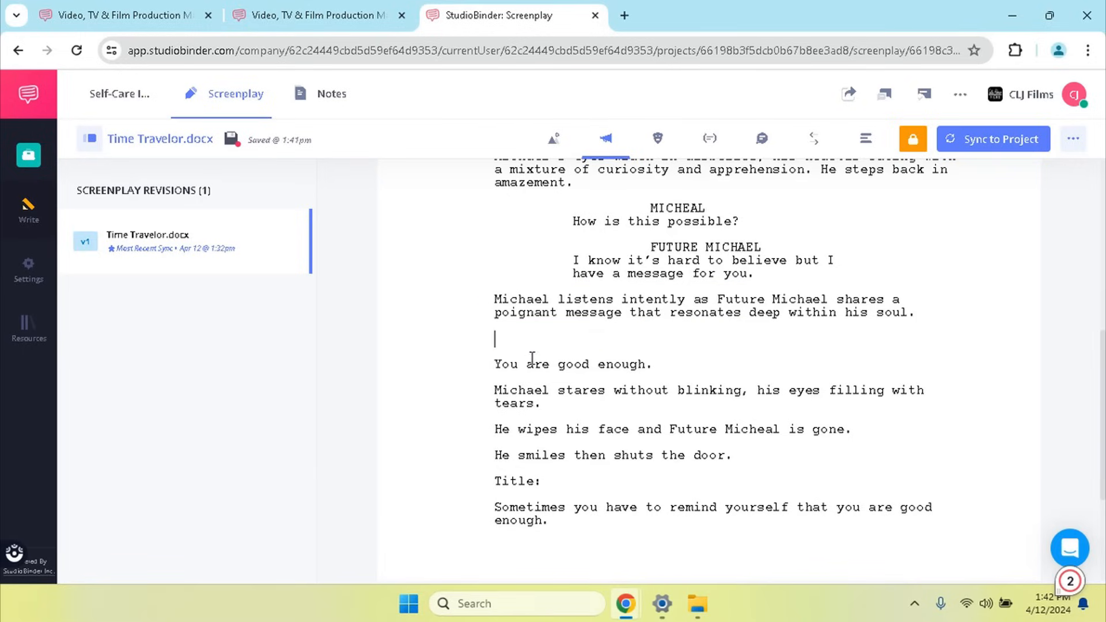
key(Tab)
text(F)
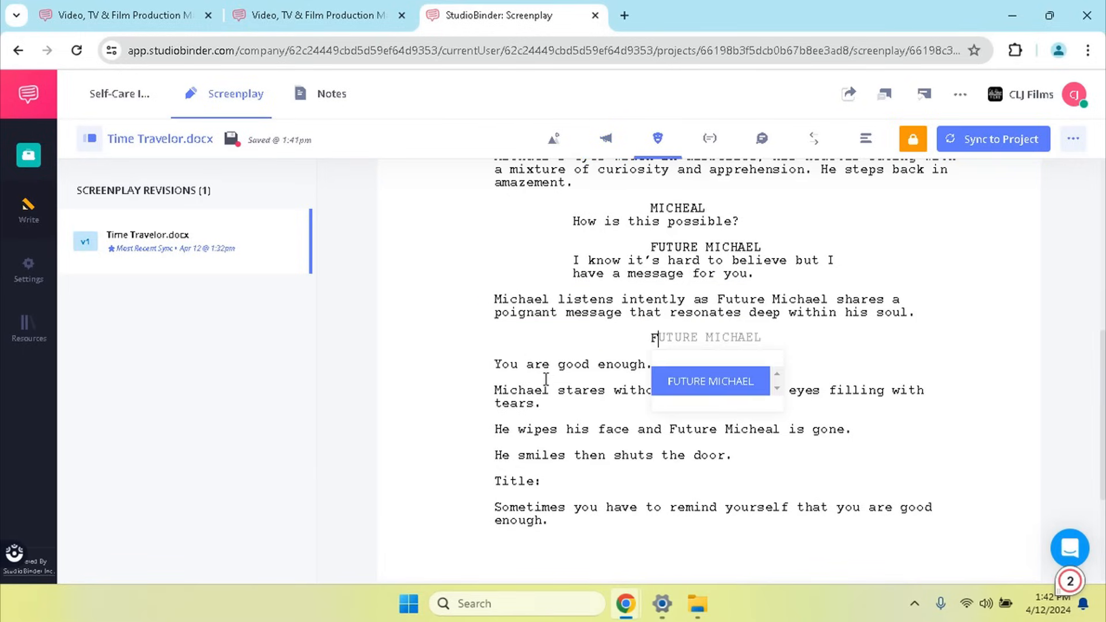
click(743, 381)
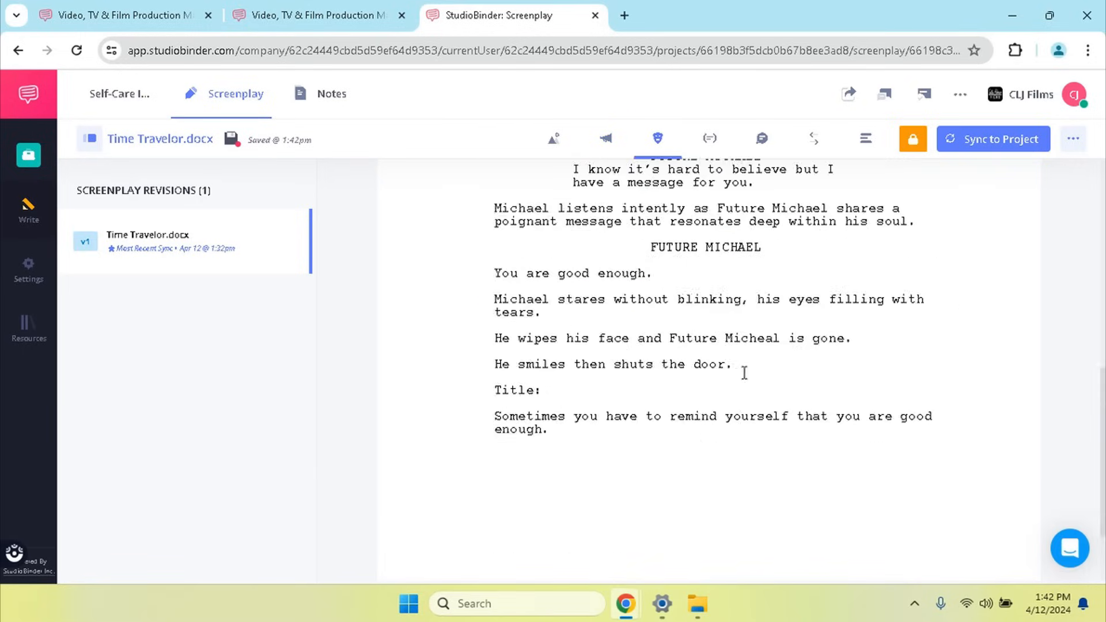
- Format the line "You are good enough." as Dialogue
drag(671, 280, 486, 279)
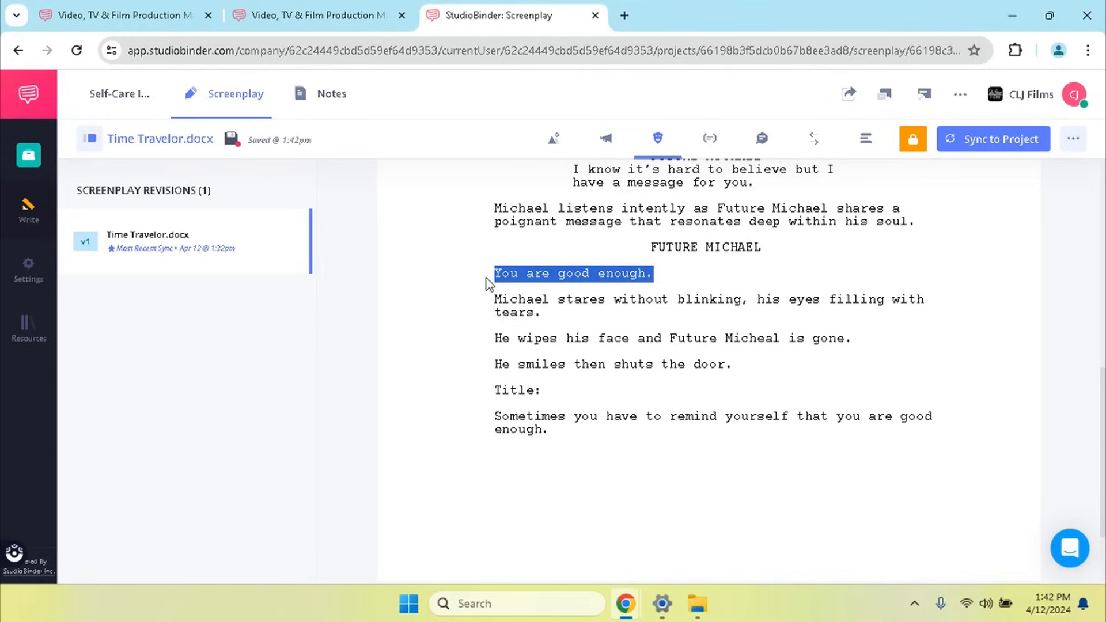
click(762, 138)
click(827, 248)
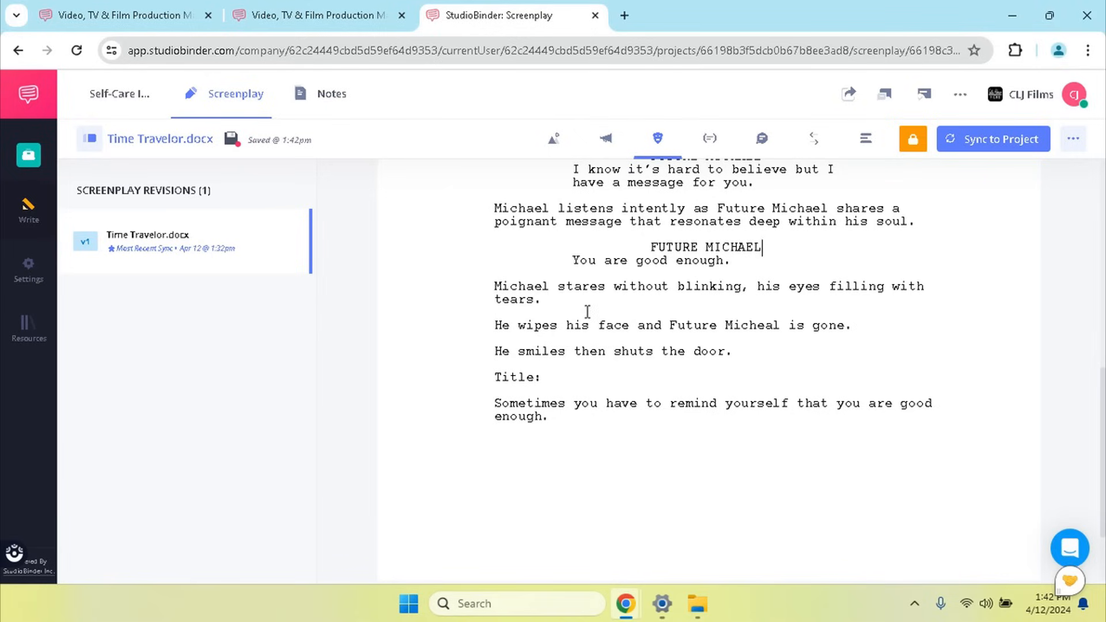
- Join the "He wipes his face" and "He smiles" lines to the action paragraph beginning "Michael stares without blinking"
click(567, 307)
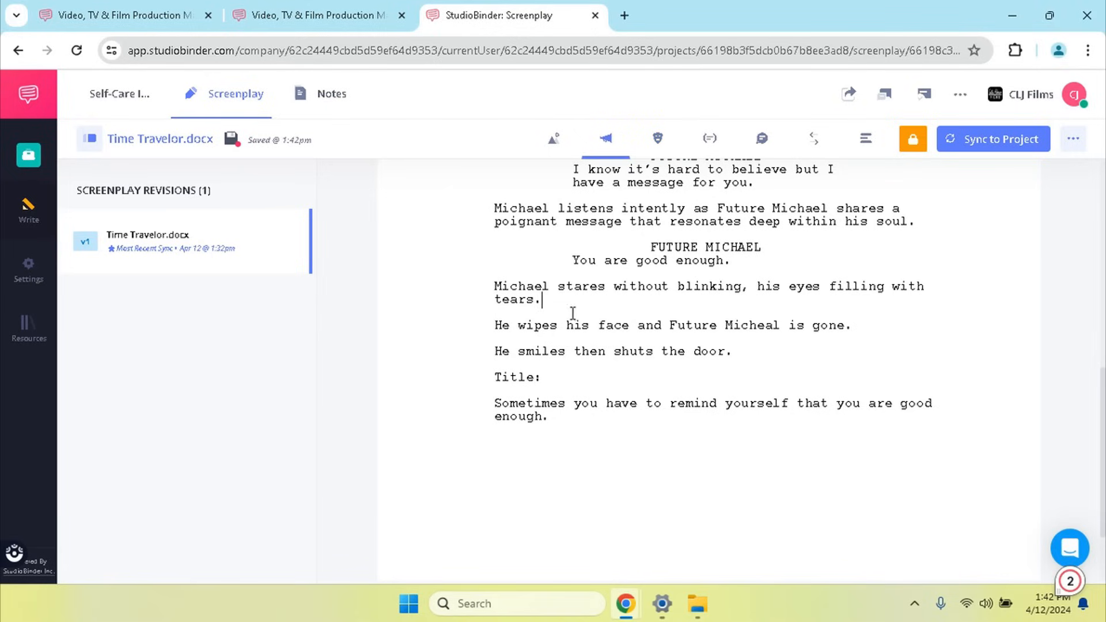
key(Delete)
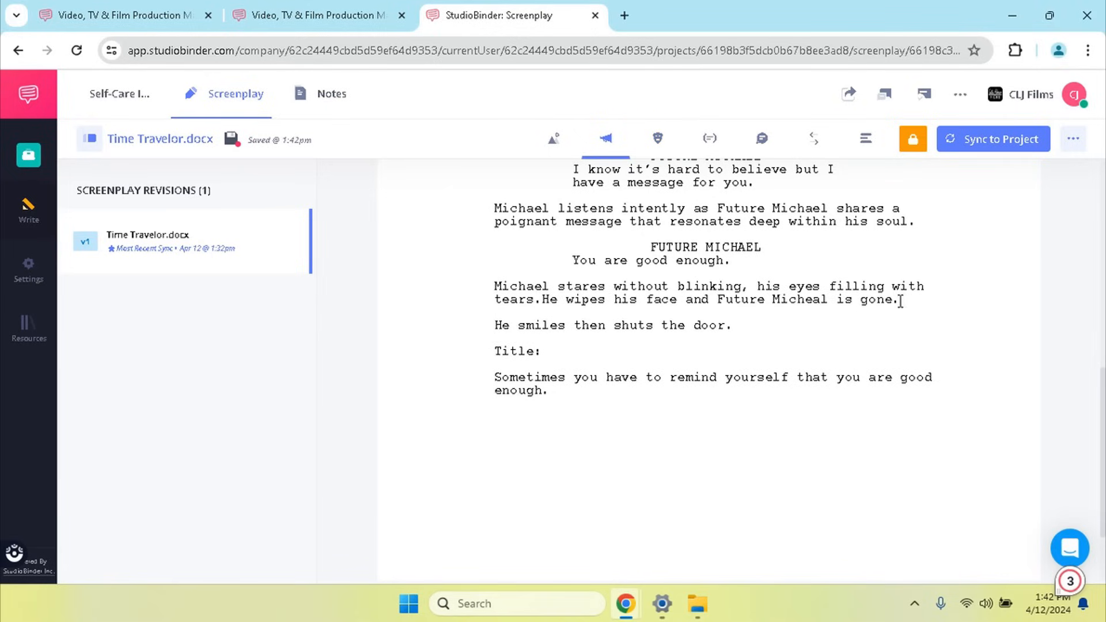
key(Delete)
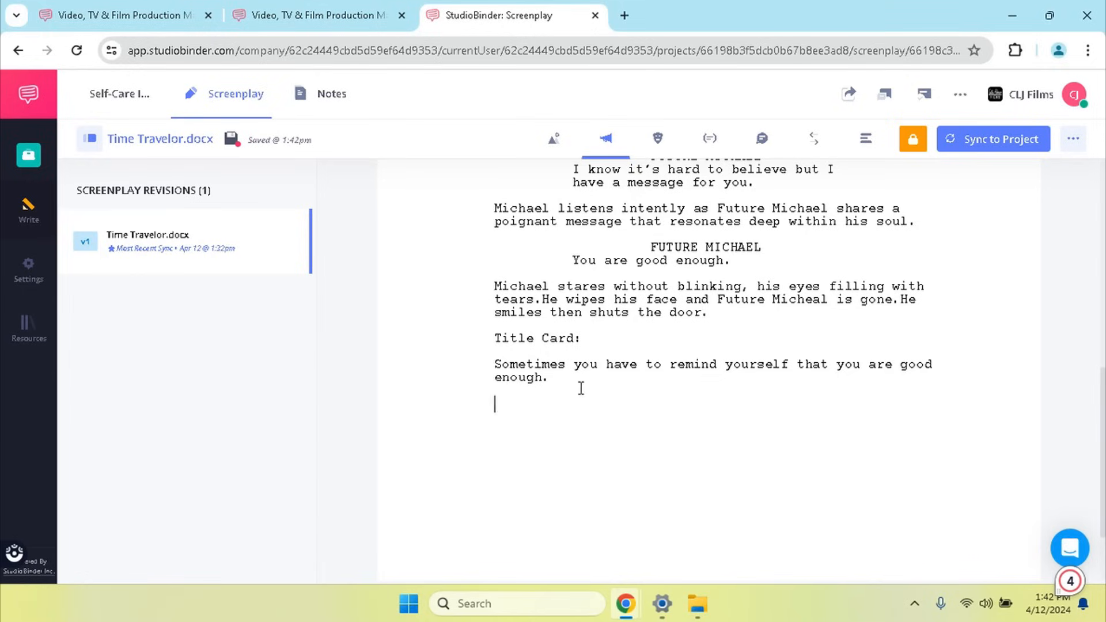
text(The End)
drag(559, 406, 495, 404)
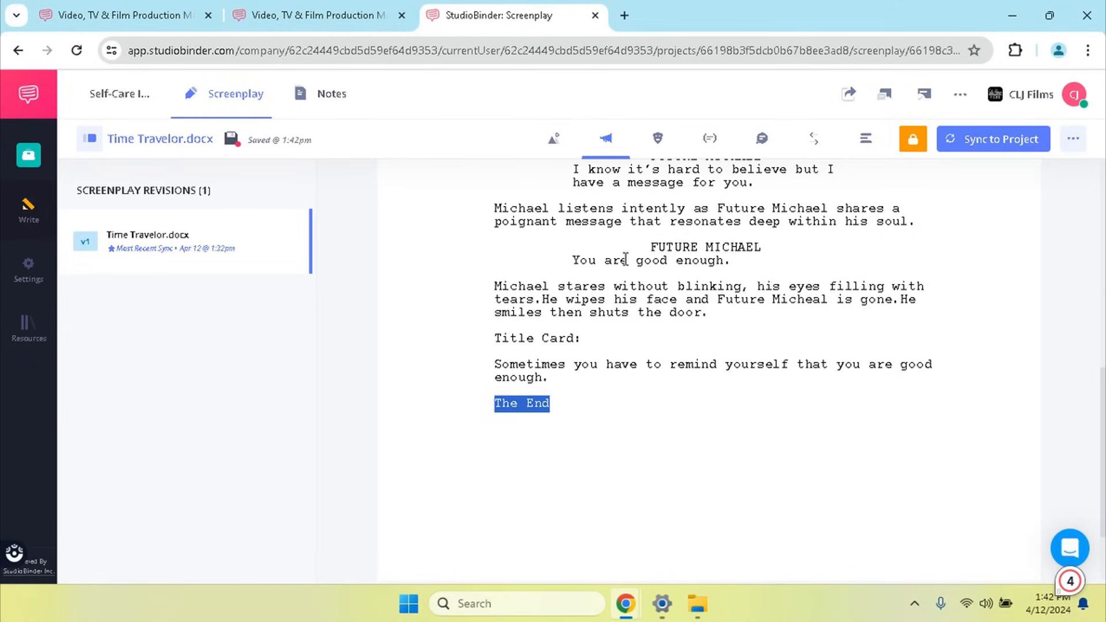
key(BackSpace)
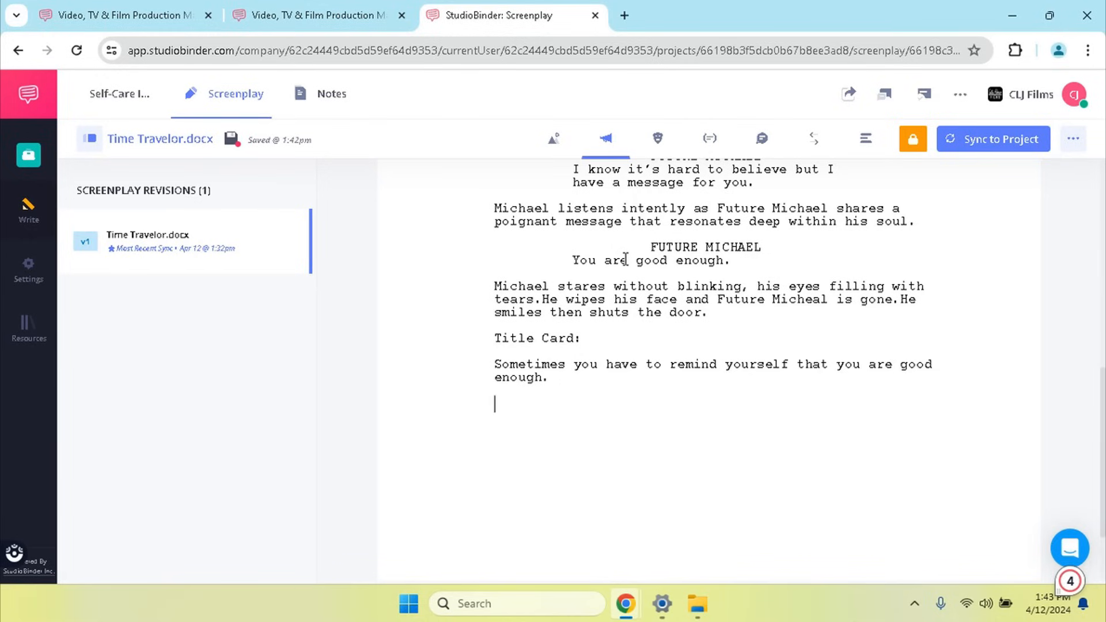
- Add the line "CUT TO:" below the title card text and format it as a Transition
text(CUT TO:)
drag(563, 410, 487, 411)
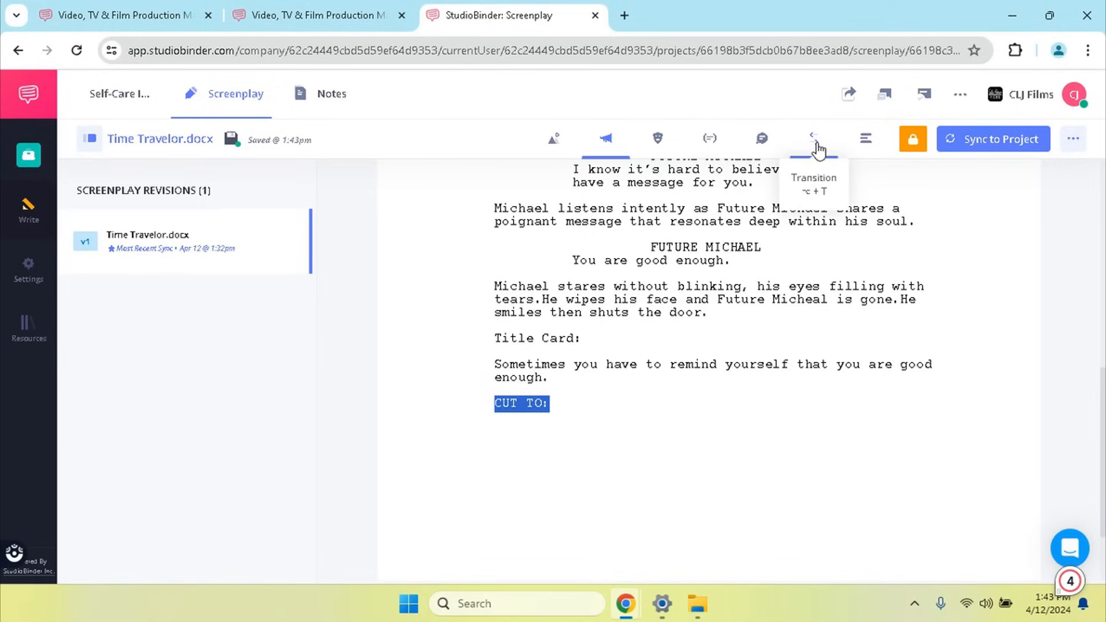
click(817, 149)
click(897, 470)
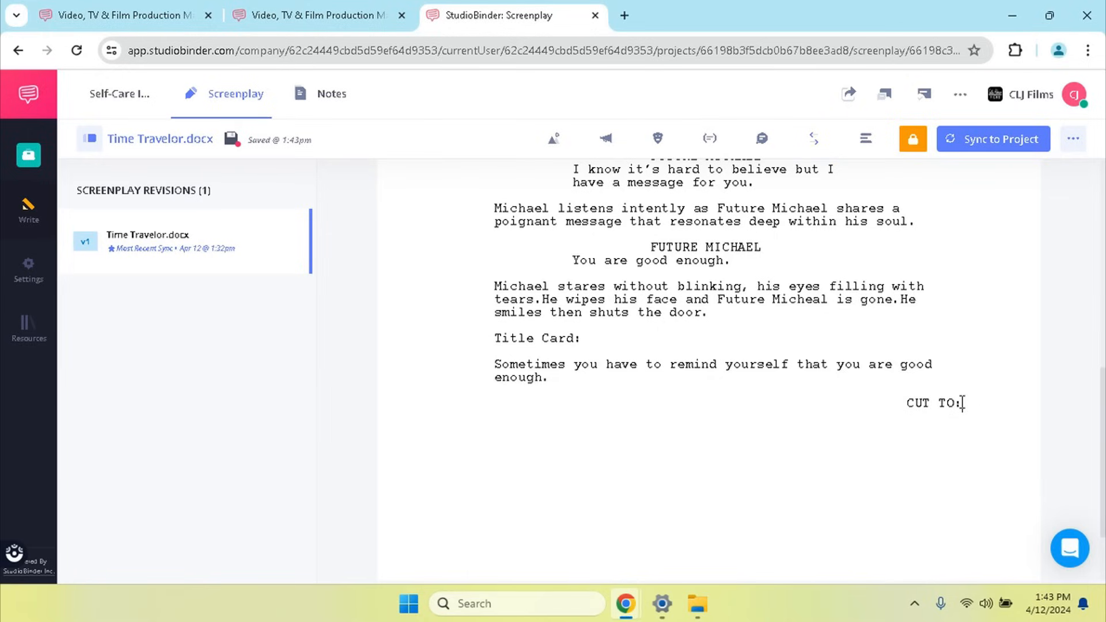
- Add the scene heading INT. DOORWAY MORNING after the "CUT TO:" transition, using the suggested prefix and location
click(957, 410)
key(Return)
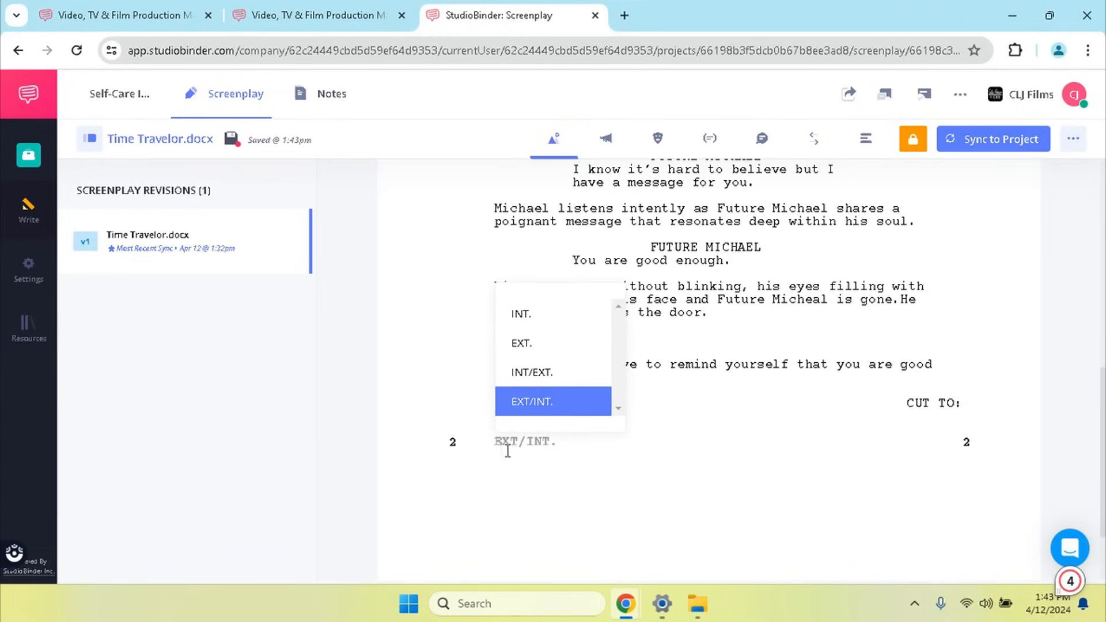
scroll(448, 463, up, 7)
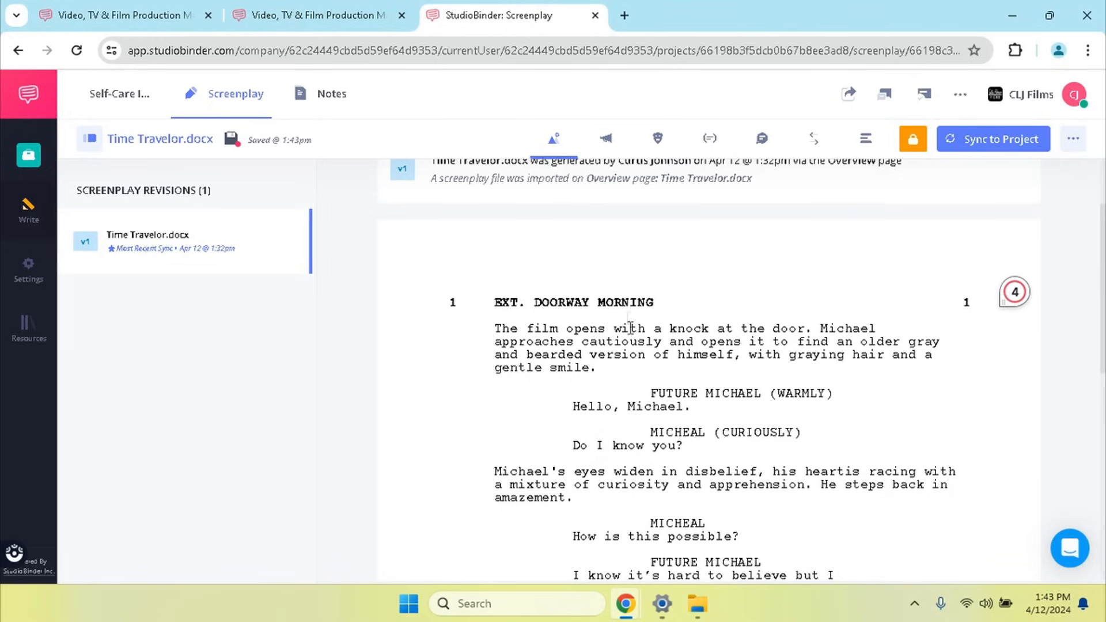
scroll(629, 327, down, 6)
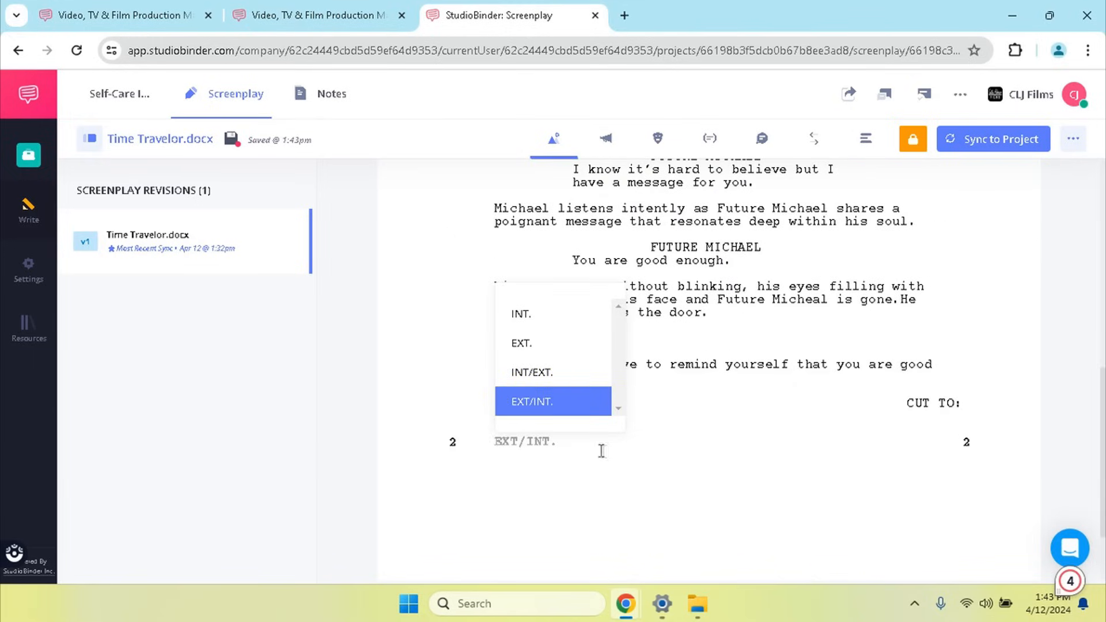
text(I)
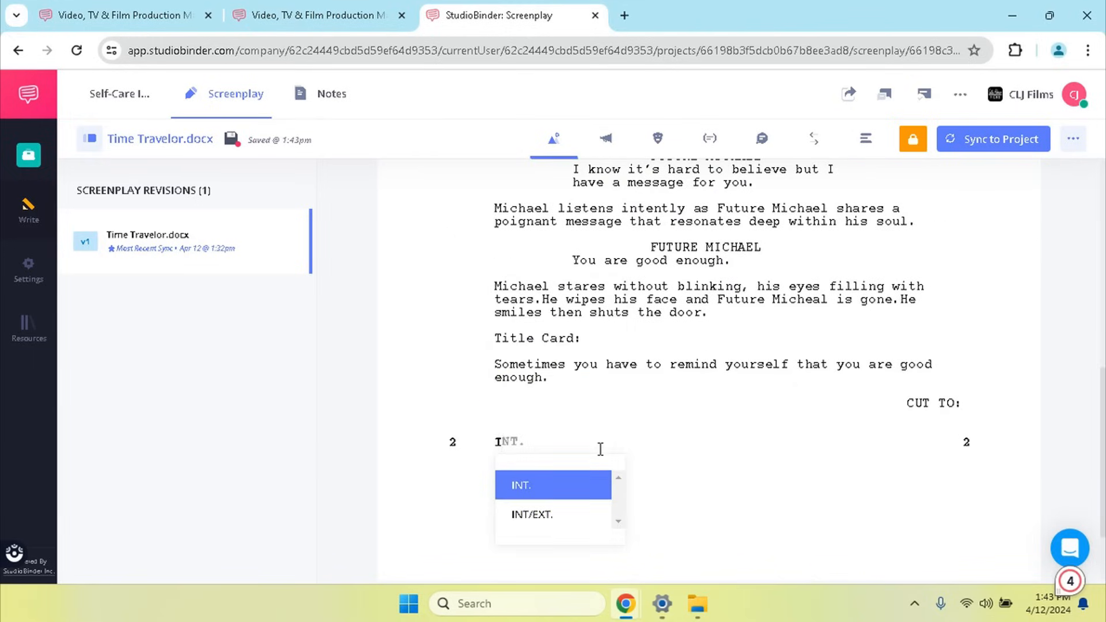
click(588, 490)
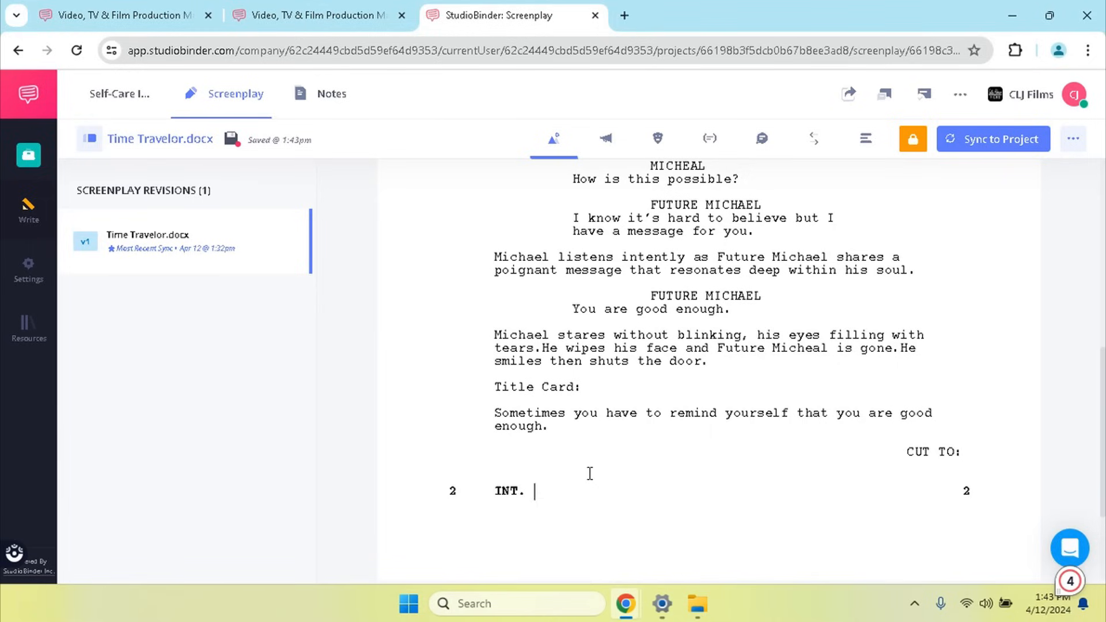
text(DOORWAY)
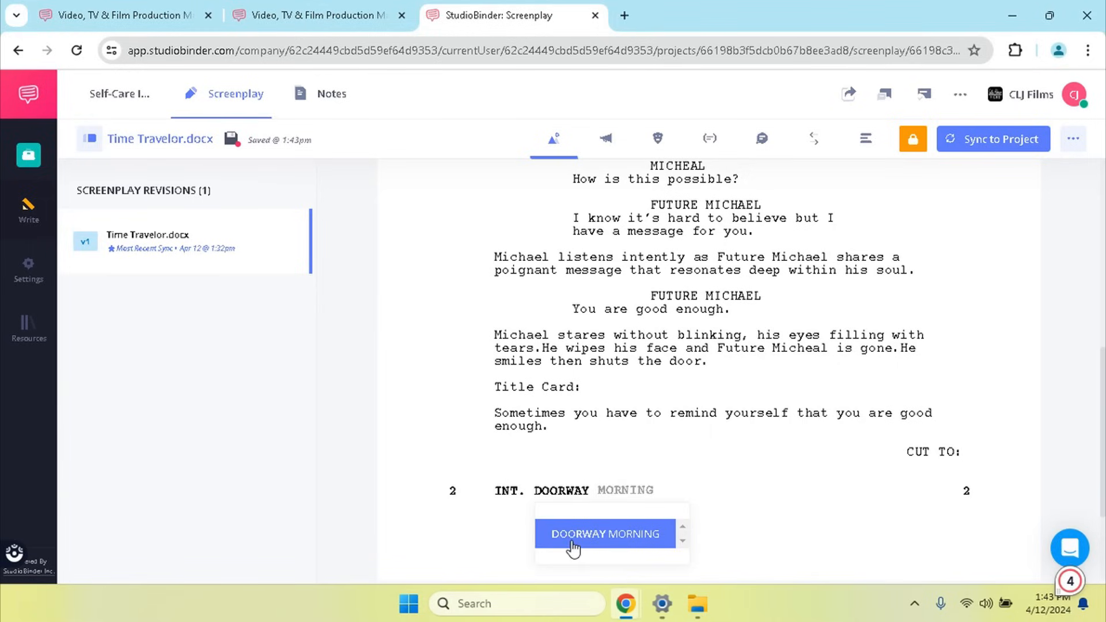
click(599, 534)
scroll(627, 442, down, 1)
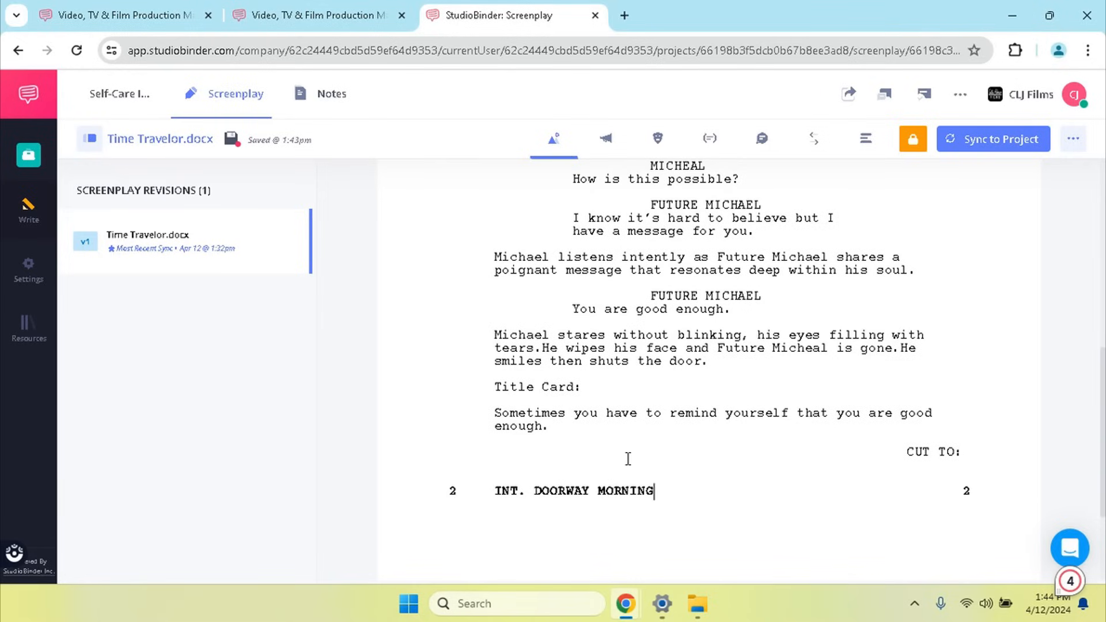
- Look over the finished script and sync it to the project as v2, named "Self-Care In Seconds.docx - Pink Revision"
scroll(714, 403, up, 8)
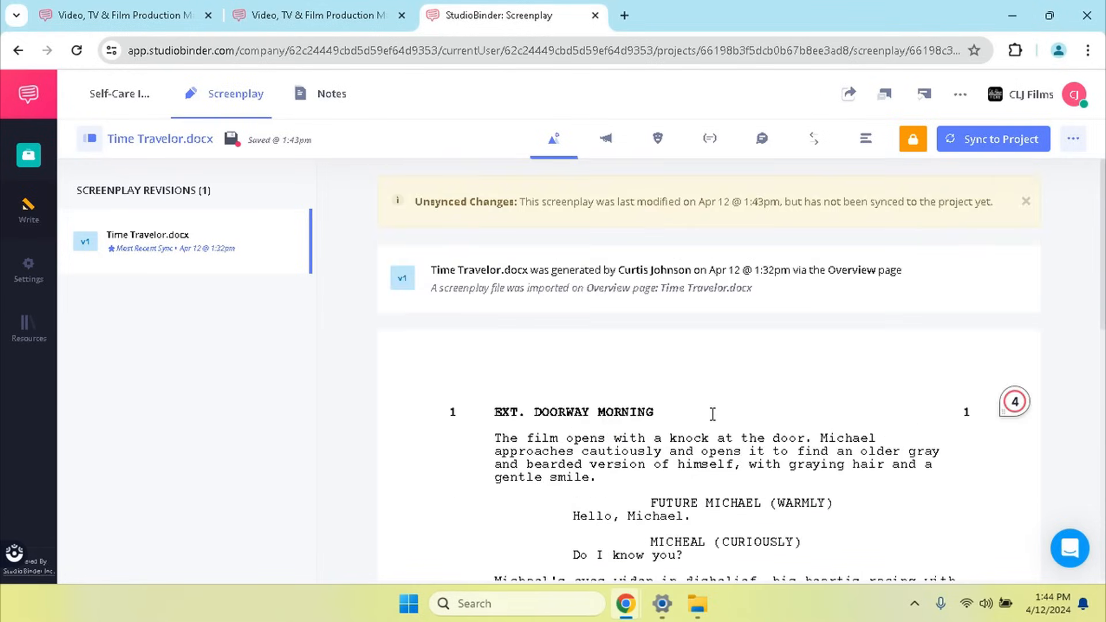
scroll(704, 405, down, 8)
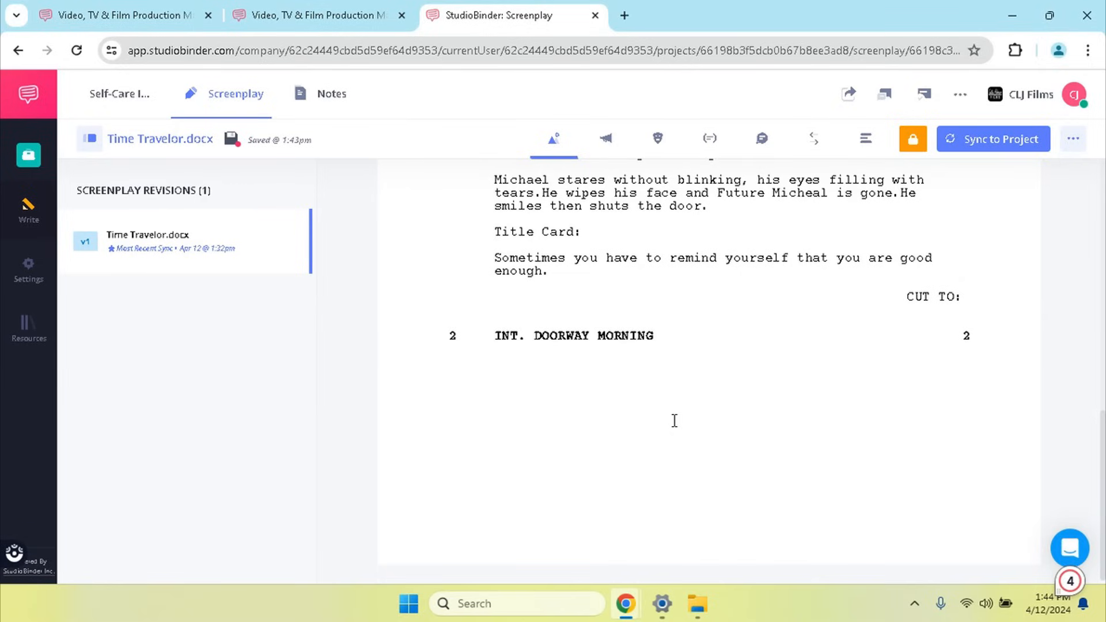
scroll(712, 379, up, 3)
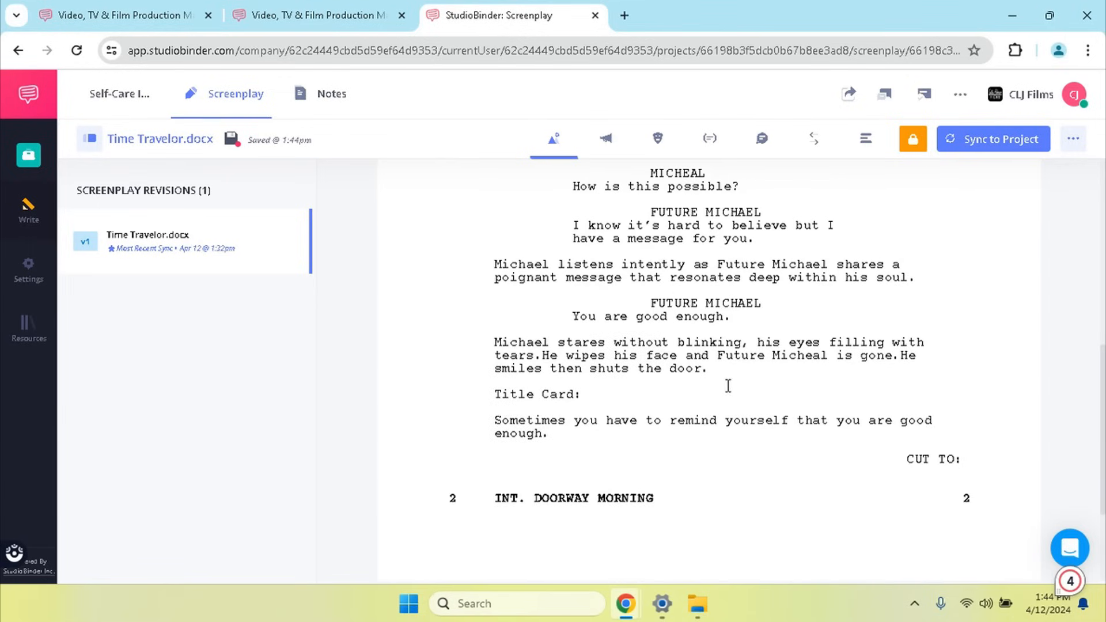
scroll(699, 400, down, 1)
scroll(691, 403, up, 2)
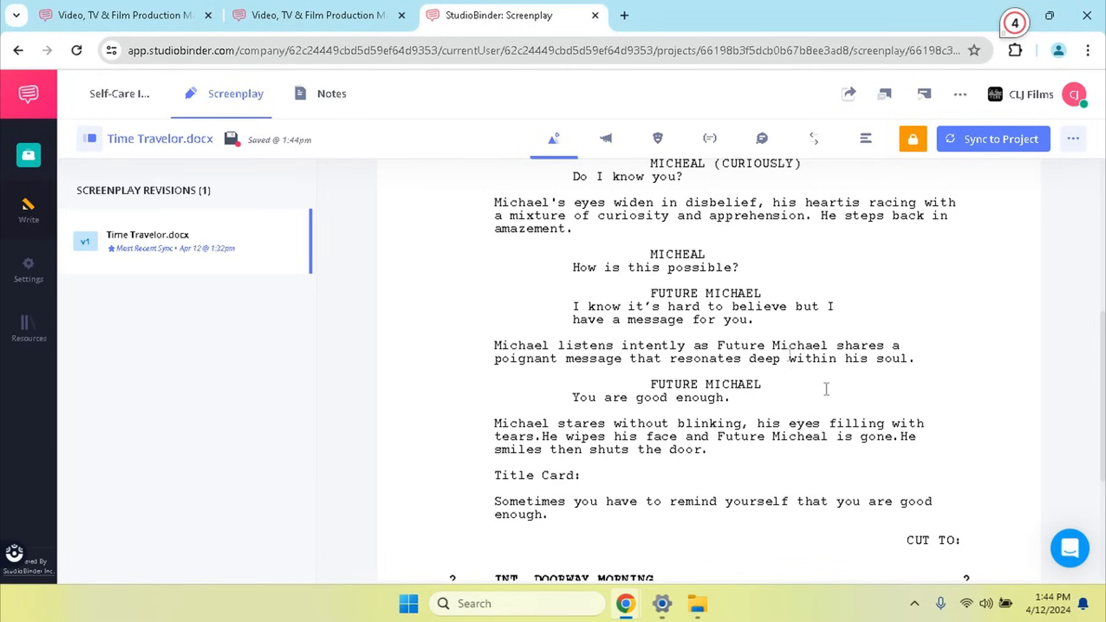
click(1000, 144)
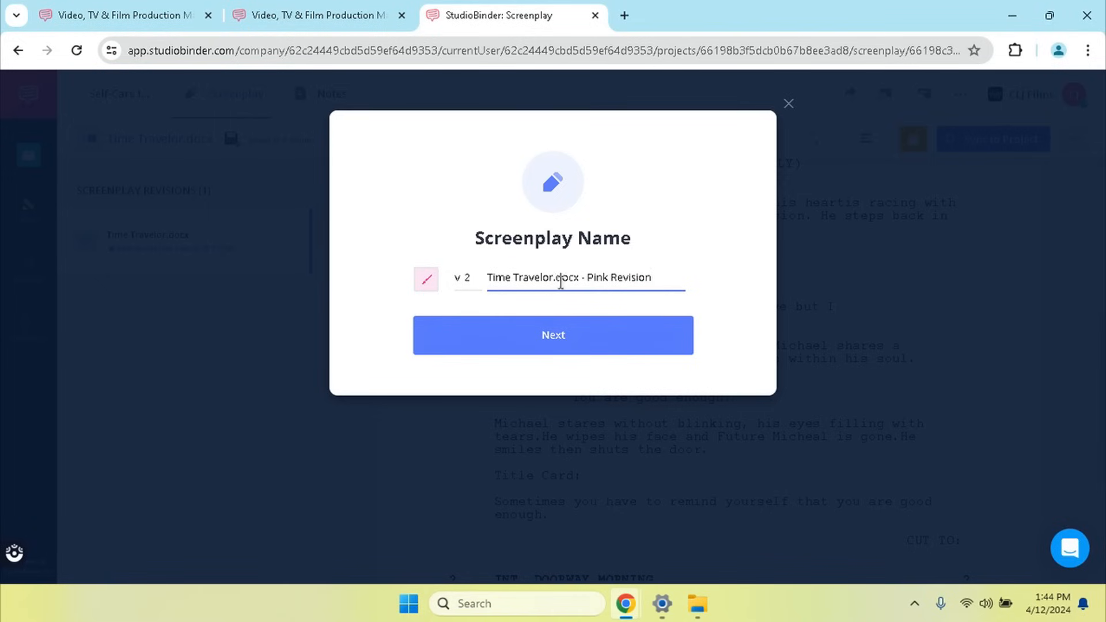
drag(553, 279, 447, 285)
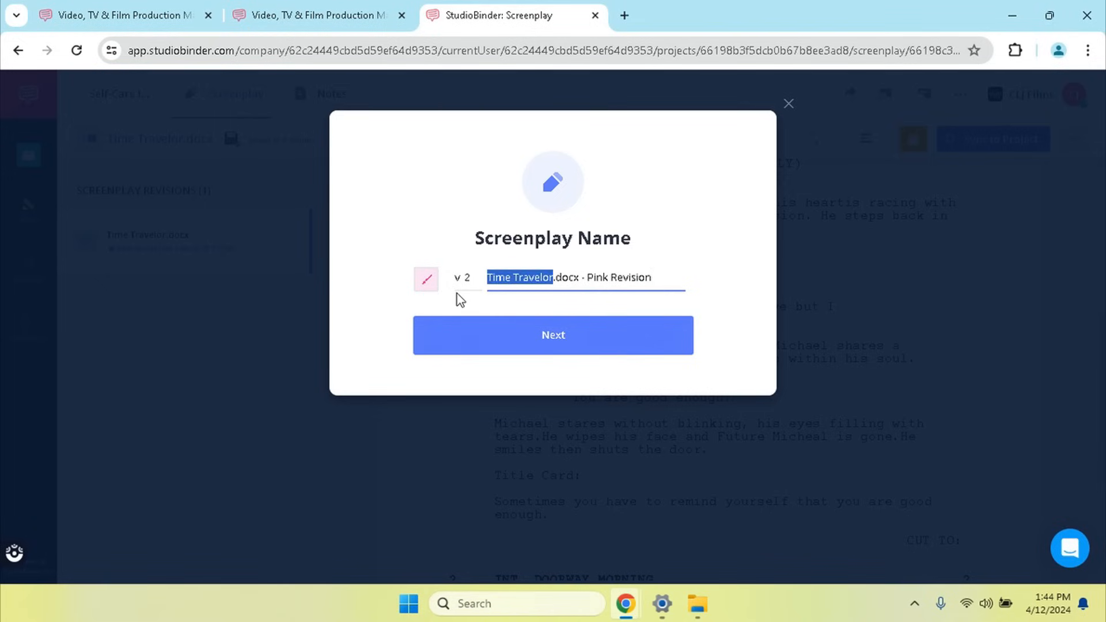
text(Self-Care In Seconds)
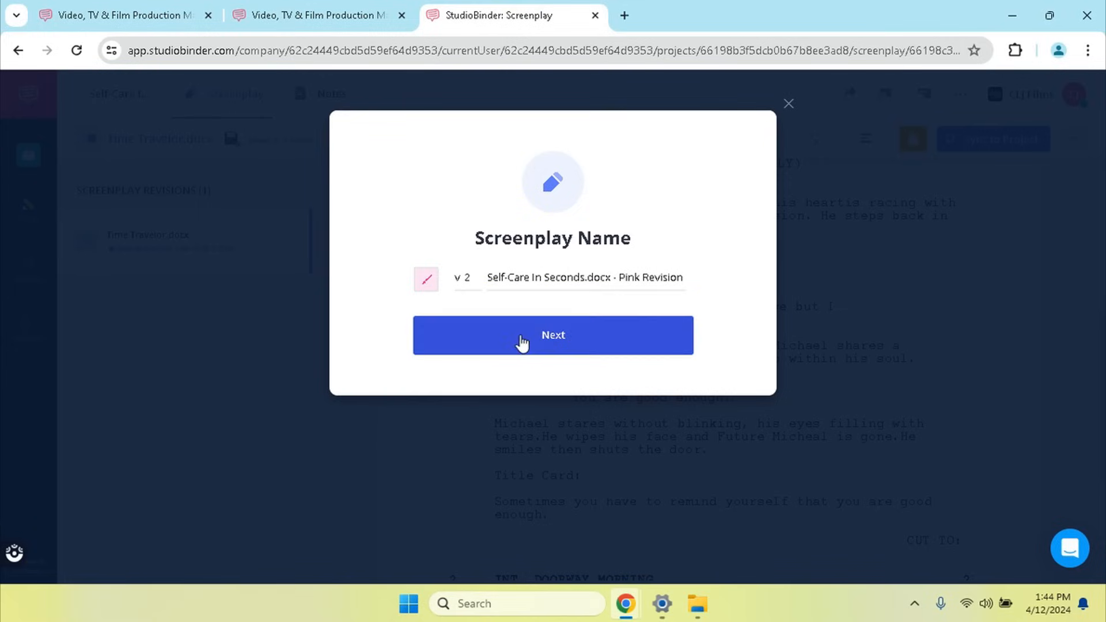
click(516, 337)
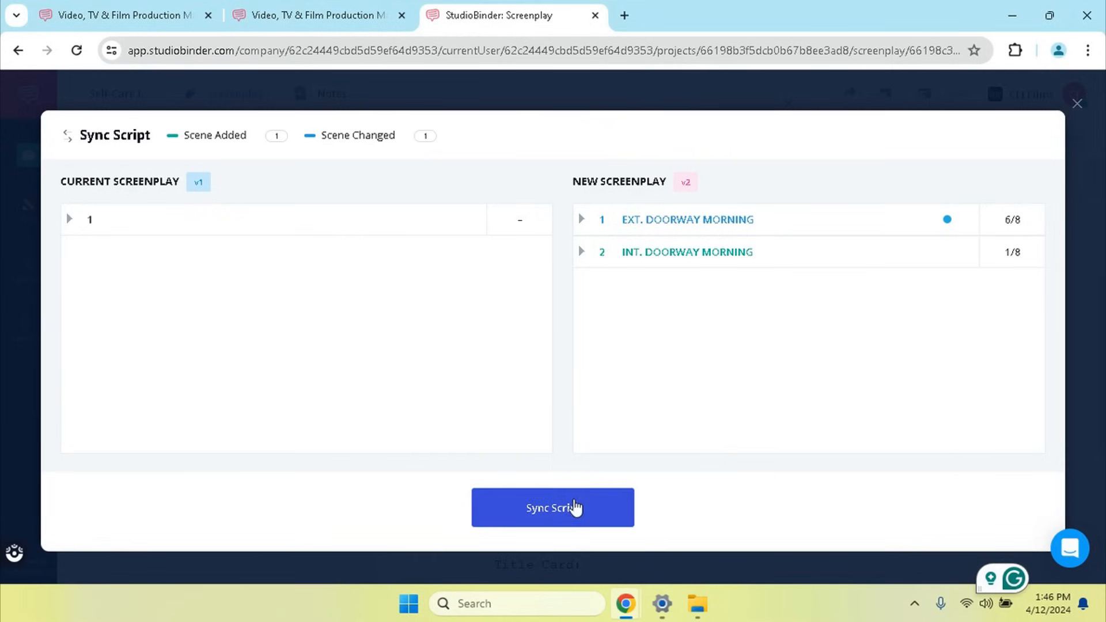
click(563, 519)
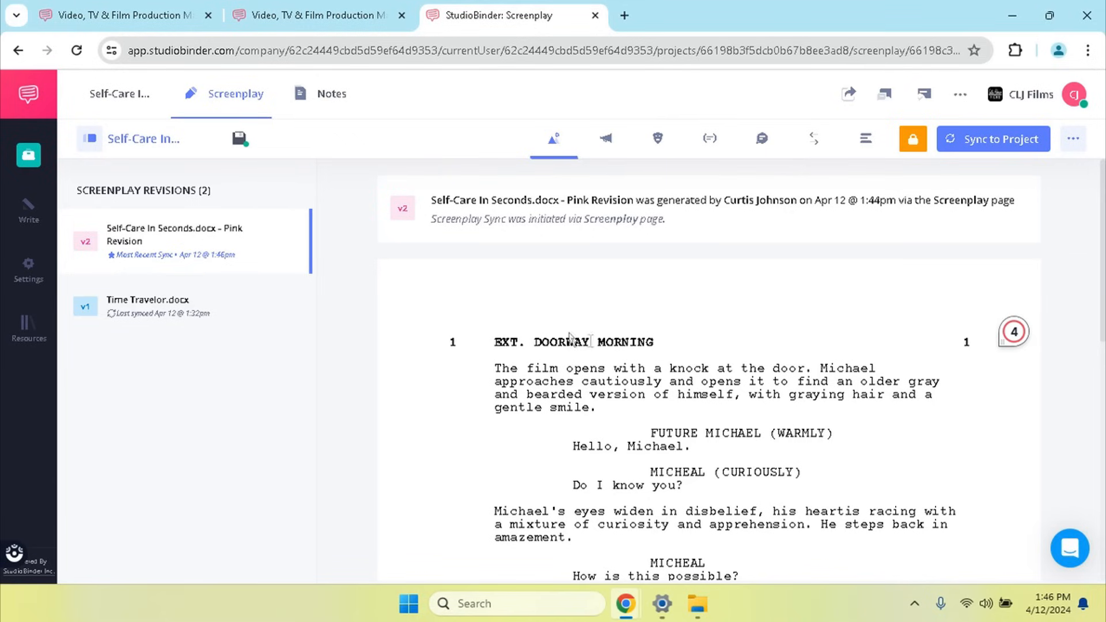
- Look through the synced Pink Revision screenplay down to the second scene heading and back up
scroll(576, 331, down, 3)
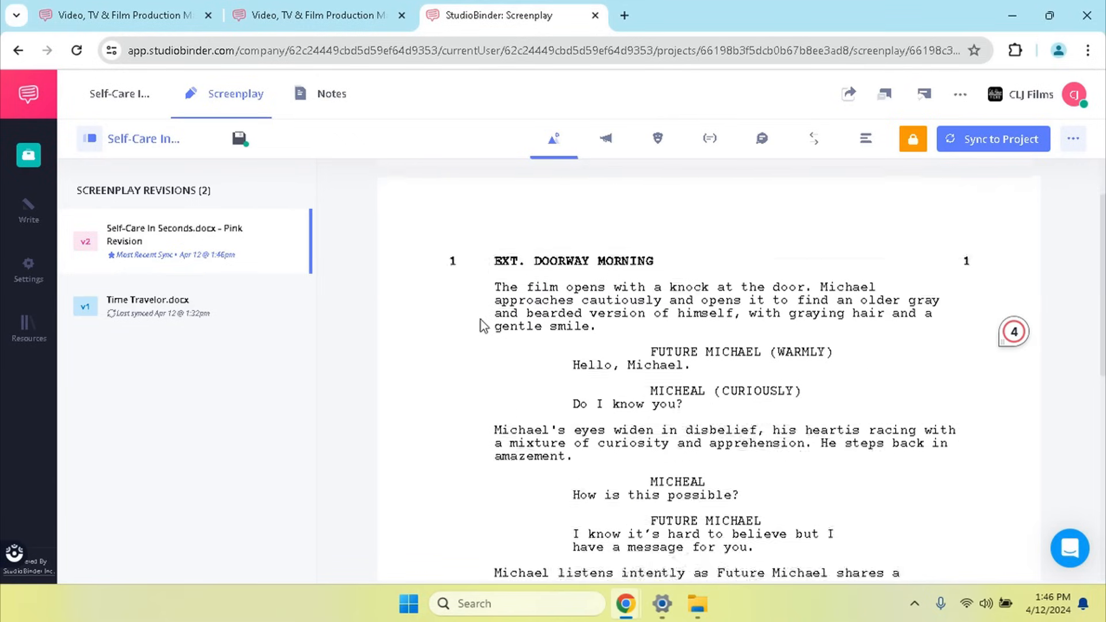
scroll(637, 339, down, 7)
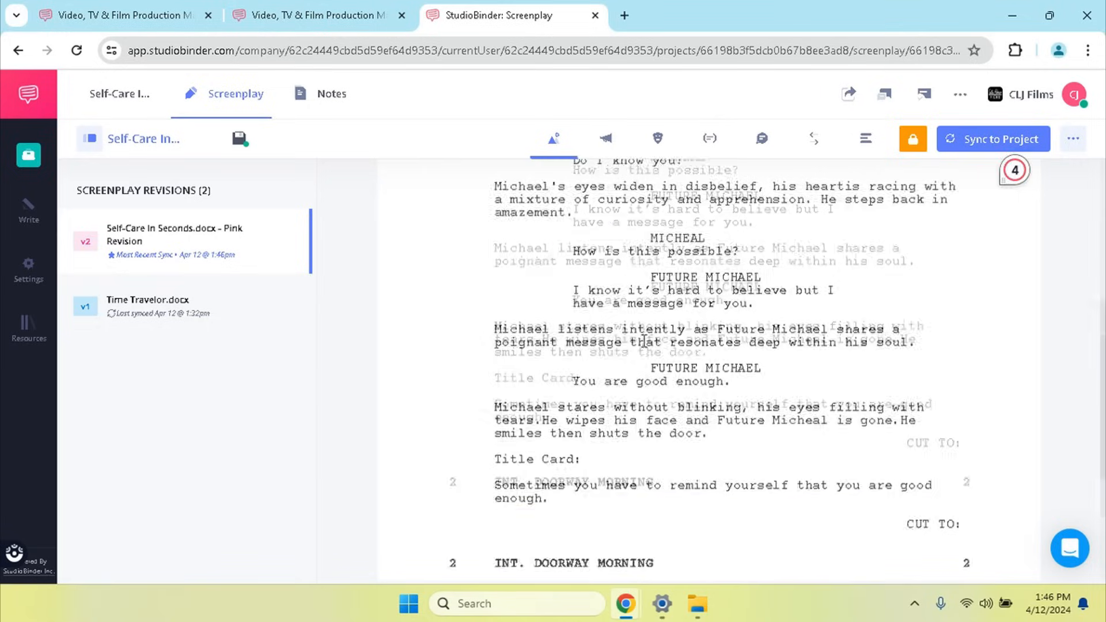
scroll(636, 339, up, 10)
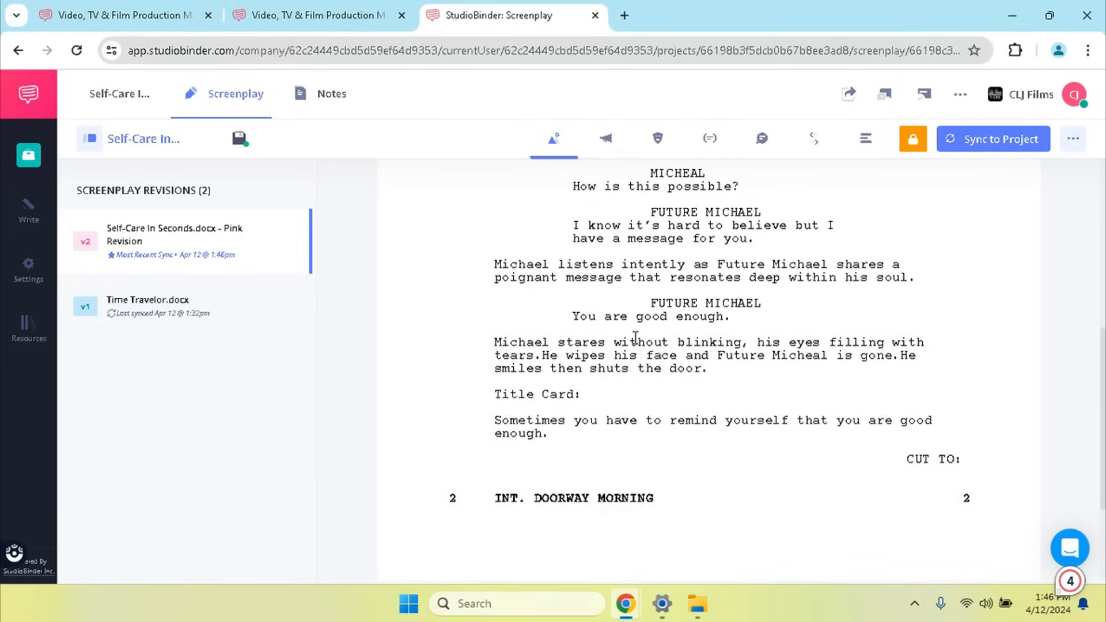